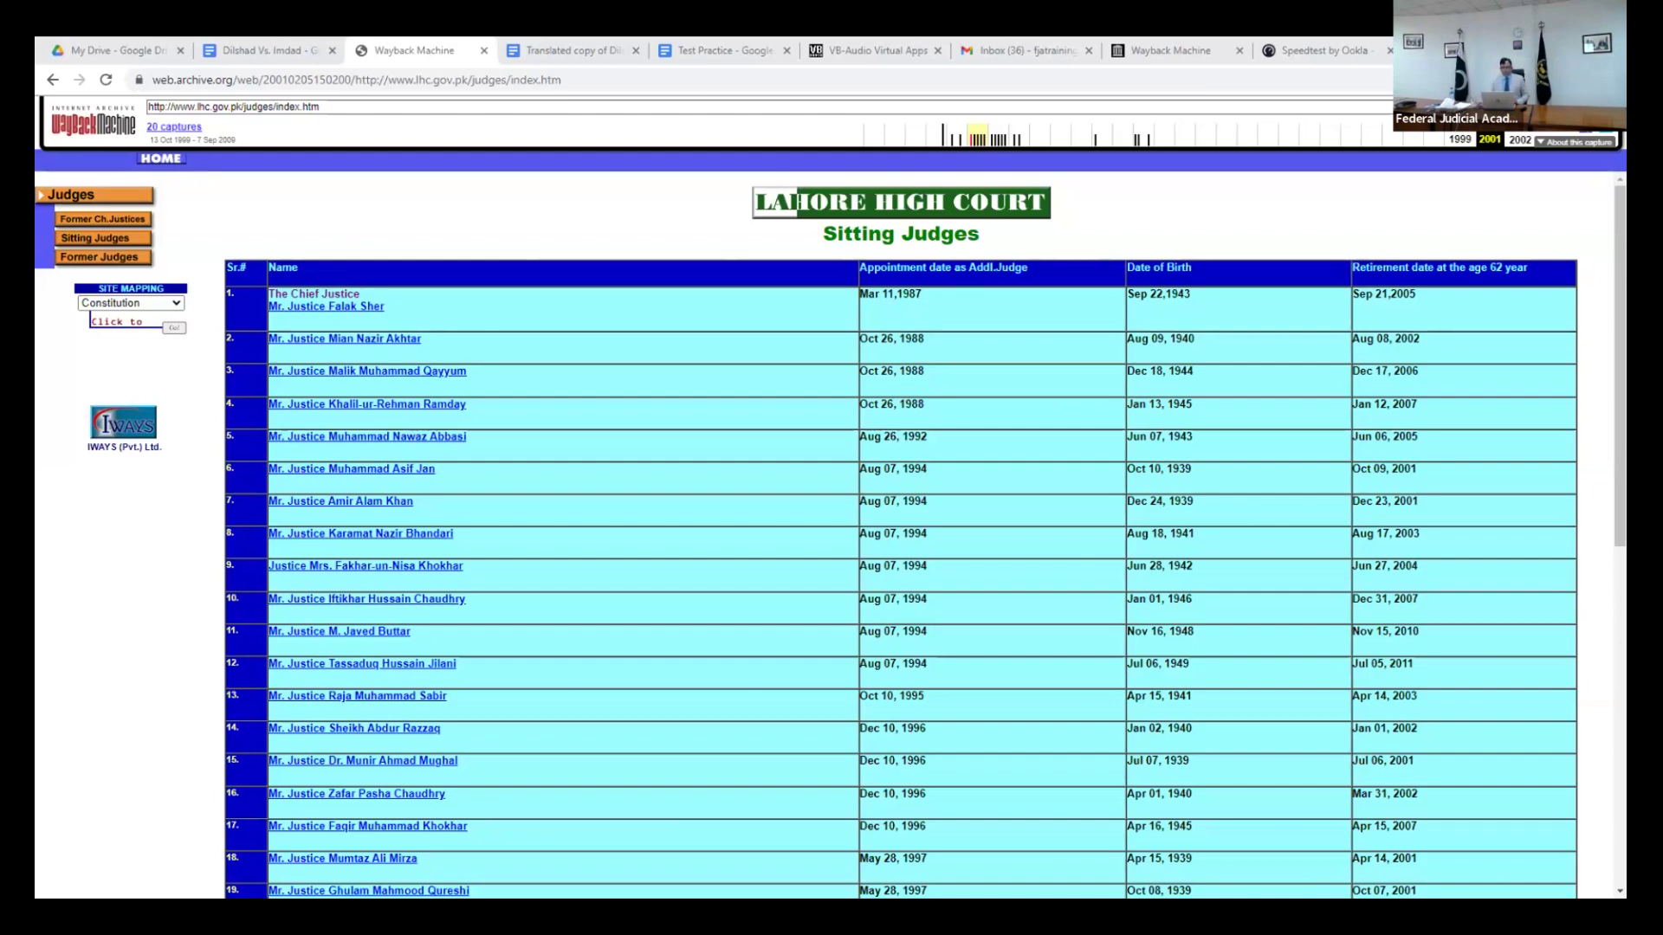
- Return to the *.doc search results on drive E and go to the first result
key("alt+Tab")
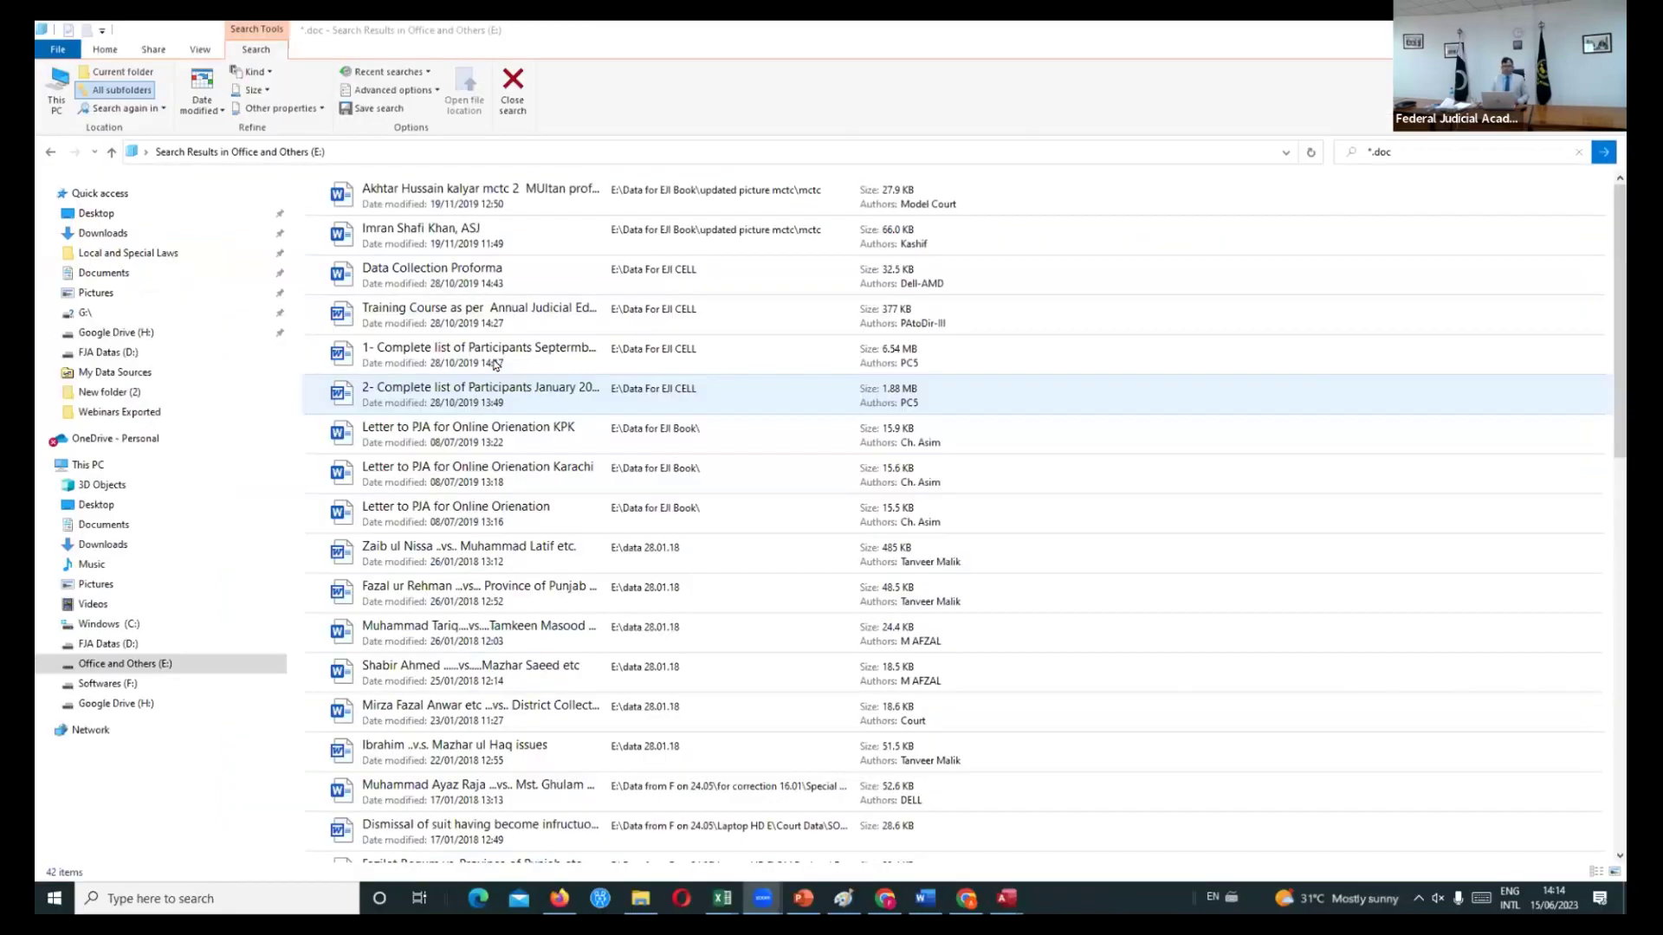
key("Up")
key("Up")
key("Up")
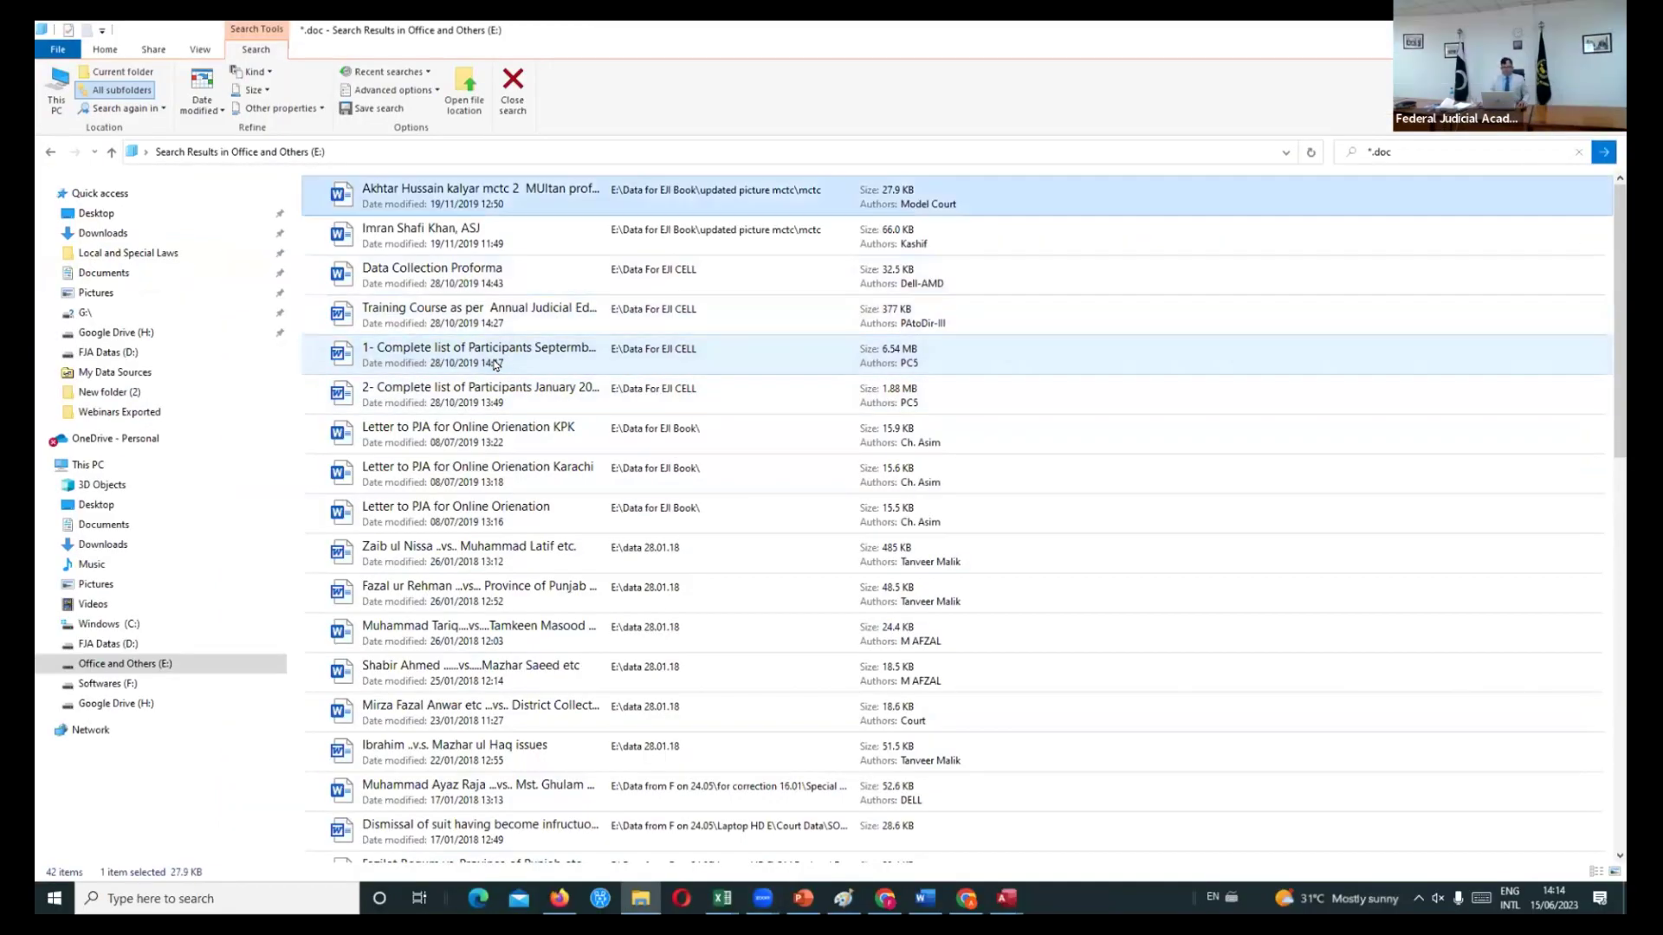
key("Down")
key("Down")
key("Down")
key("Down")
key("Down")
key("Down")
key("Down")
key("Down")
key("Down")
key("Down")
key("Down")
key("Down")
key("Down")
key("Down")
key("Down")
key("Down")
key("Down")
key("Down")
key("Down")
key("Down")
key("Down")
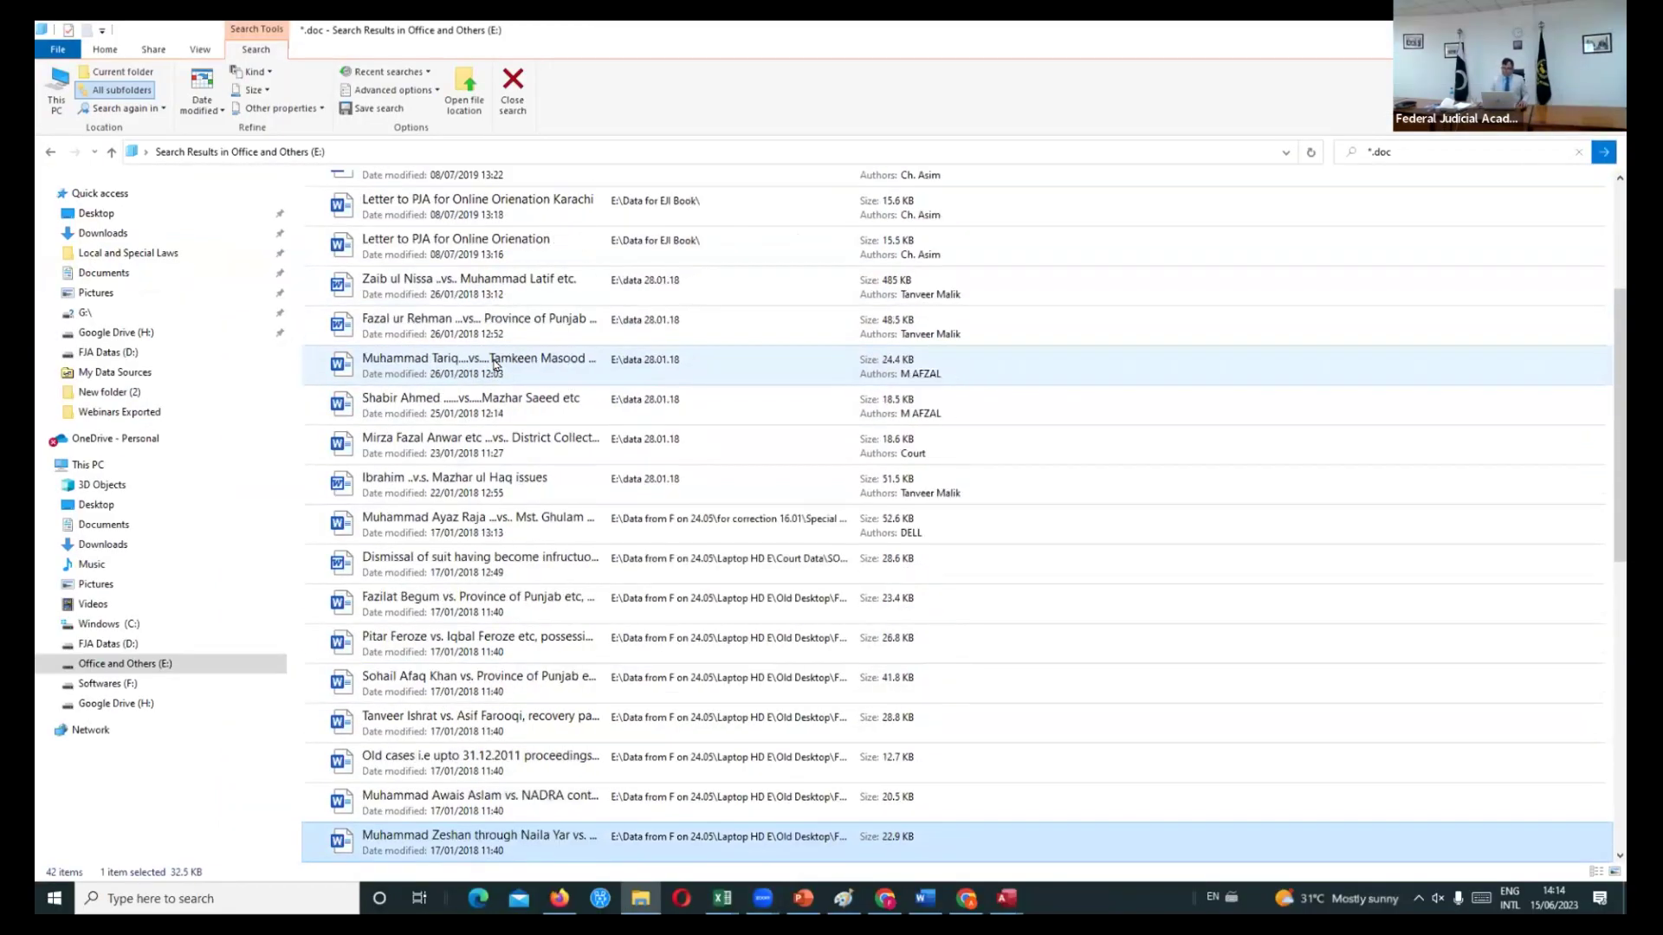
key("Down")
key("Down")
key("Down")
key("Down")
key("Down")
key("Down")
key("Up")
key("Up")
key("Up")
key("Up")
key("Up")
key("Up")
key("Up")
key("Up")
key("Up")
key("Up")
key("Up")
key("Up")
key("Up")
key("Up")
key("Up")
key("Up")
key("Up")
key("Up")
key("Up")
key("Up")
key("Up")
key("Up")
key("Up")
key("Up")
key("Up")
key("Up")
key("Up")
key("Up")
key("Up")
key("Up")
key("Up")
key("Up")
key("Up")
key("Up")
key("Up")
key("Up")
key("Up")
key("Up")
key("Up")
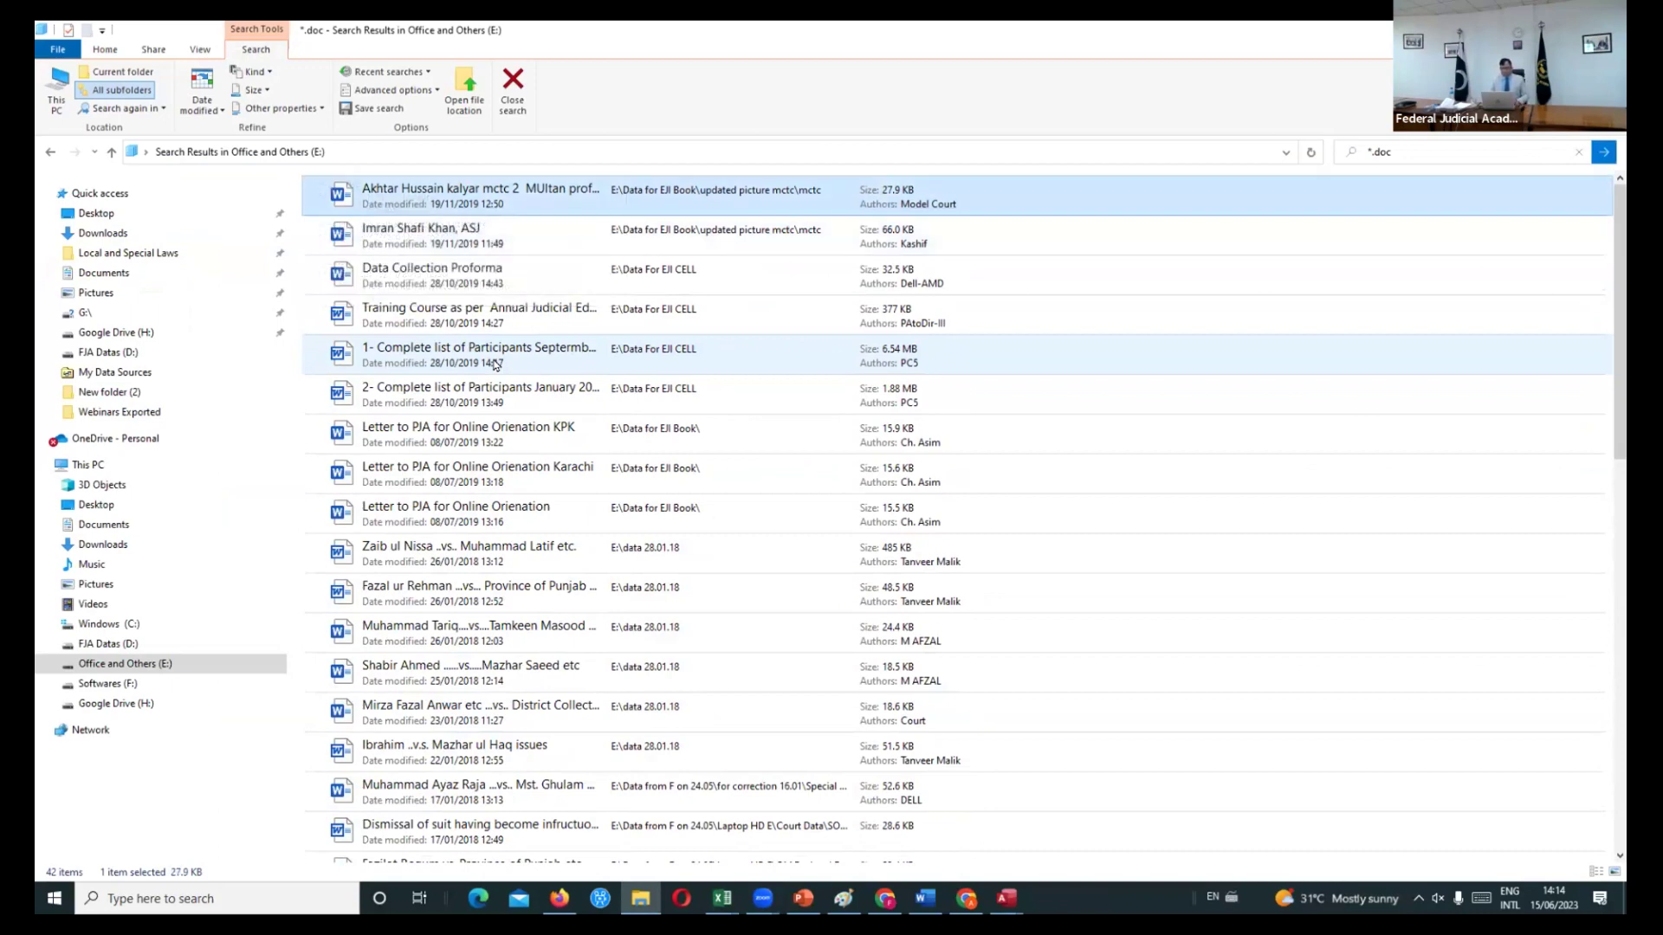
- Select all 42 results, copy their full paths, and switch to blank Excel Book1
key("shift+Down")
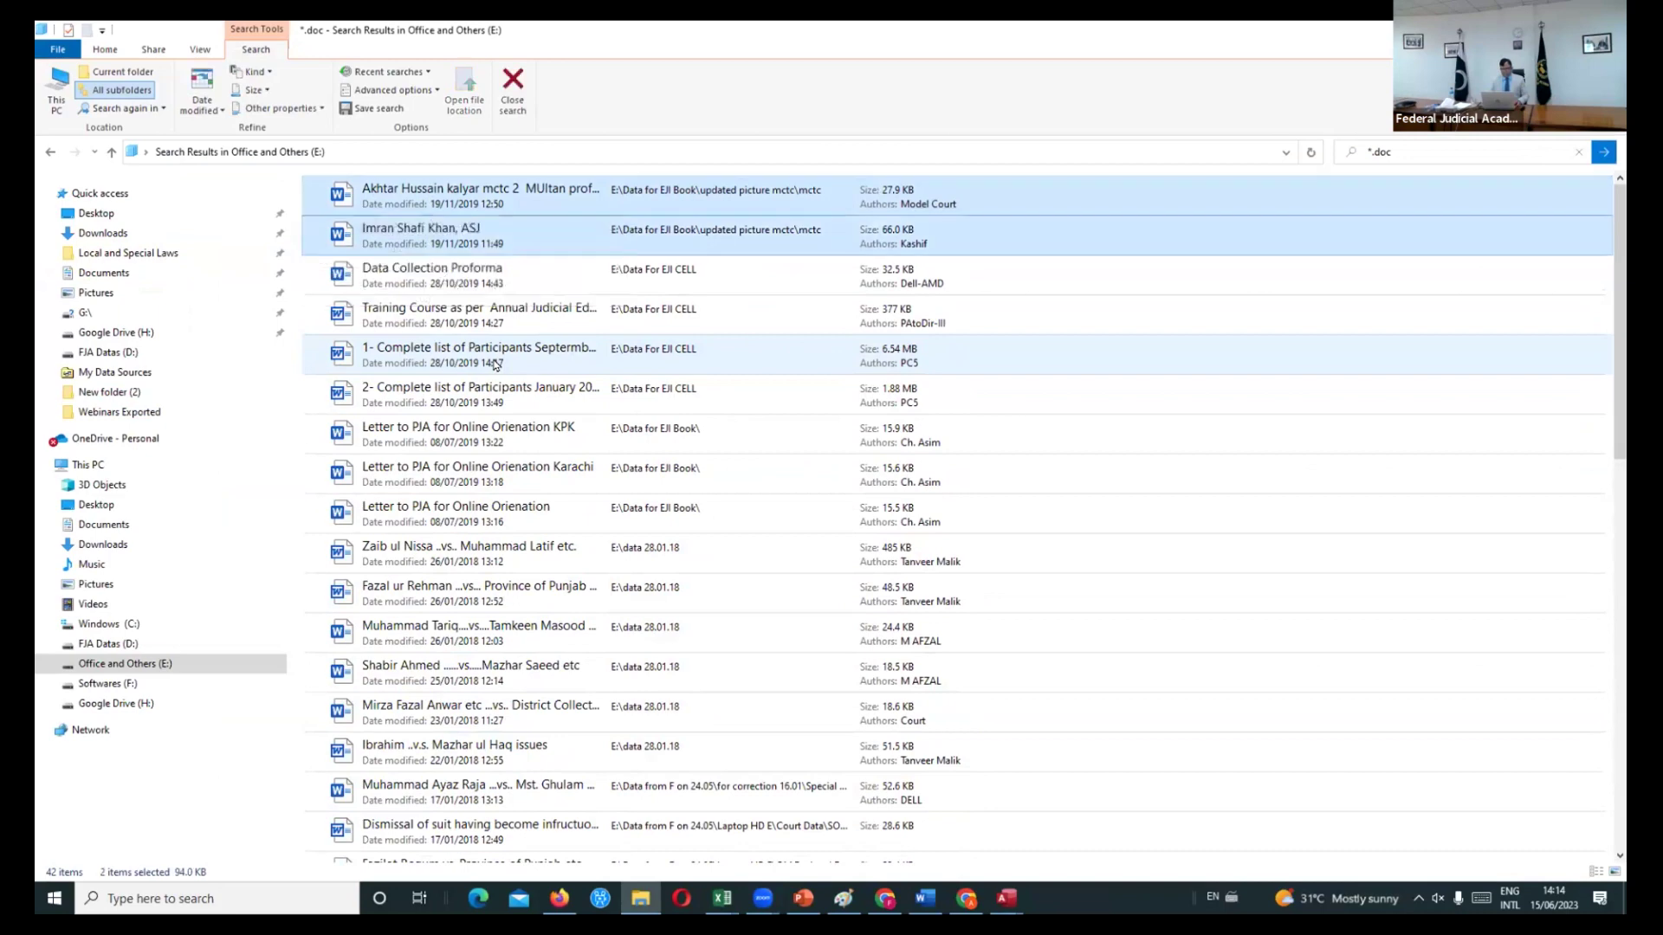
key("shift+Down")
key("shift+Down")
key("shift+Down")
key("shift+Down")
key("shift+Down")
key("shift+Down")
key("shift+Down")
key("shift+Down")
key("shift+Down")
key("shift+Down")
key("shift+Down")
key("shift+Down")
key("shift+Down")
key("shift+Down")
key("shift+Down")
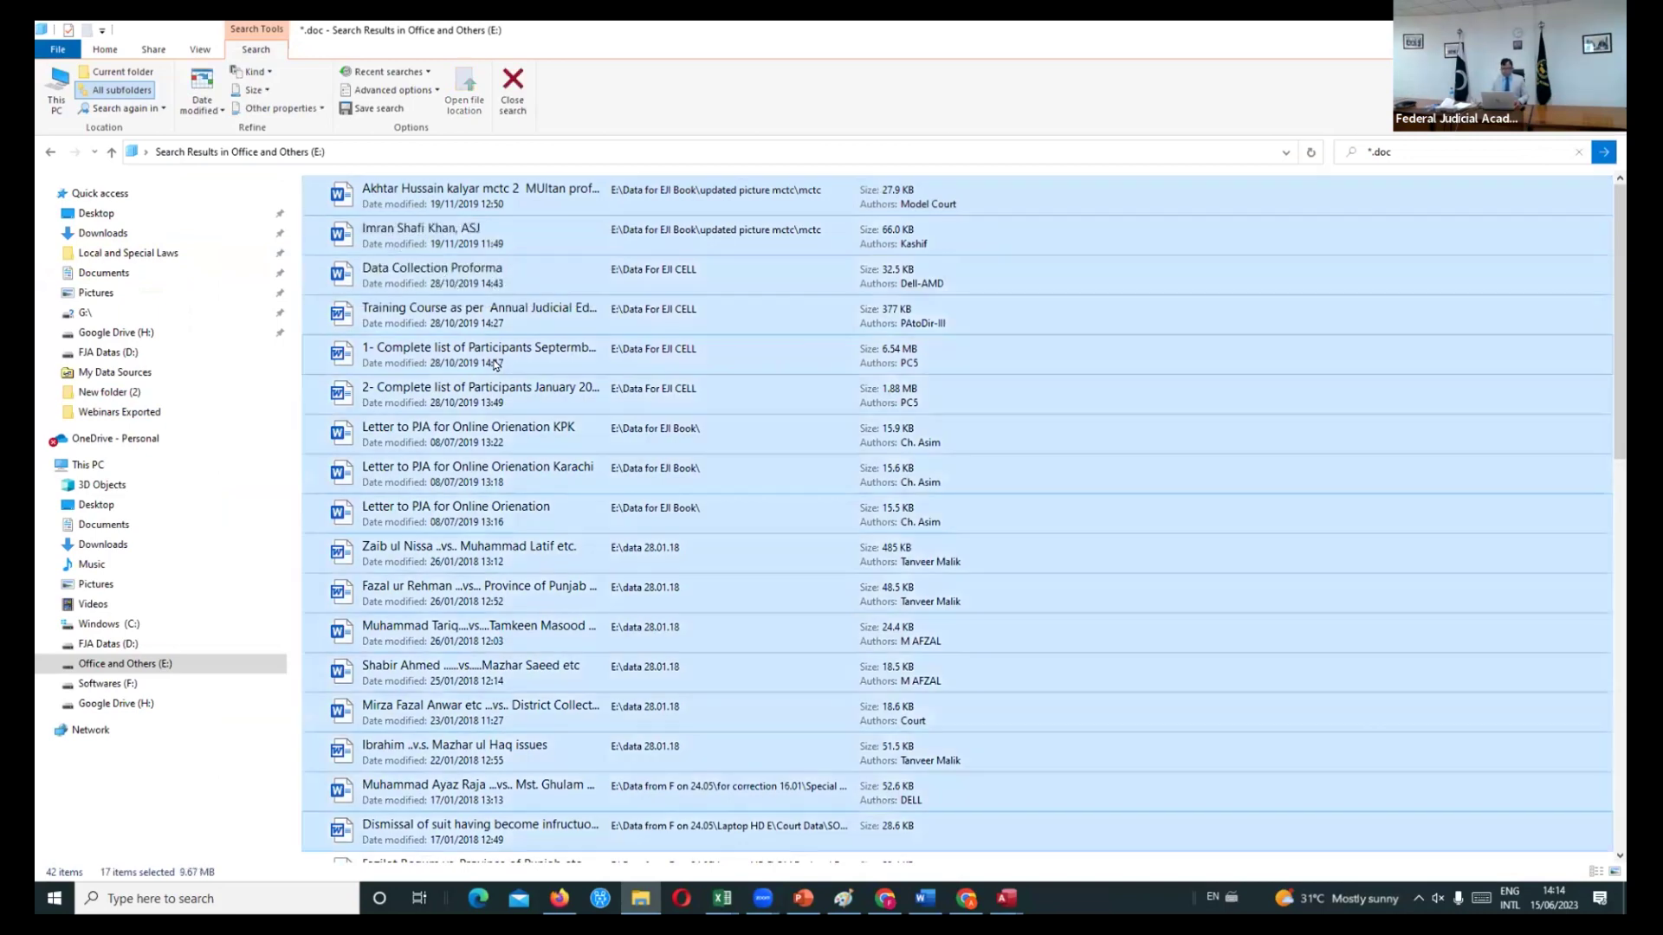
key("shift+Down")
key("shift+Down")
key("shift+Down")
key("shift+Down")
key("shift+Down")
key("shift+Down")
key("shift+Down")
key("shift+Down")
key("shift+Down")
key("shift+Down")
key("shift+Down")
key("shift+Down")
key("shift+Down")
key("shift+Down")
key("shift+Down")
key("shift+Down")
key("shift+Down")
key("shift+Down")
key("shift+Down")
key("shift+Down")
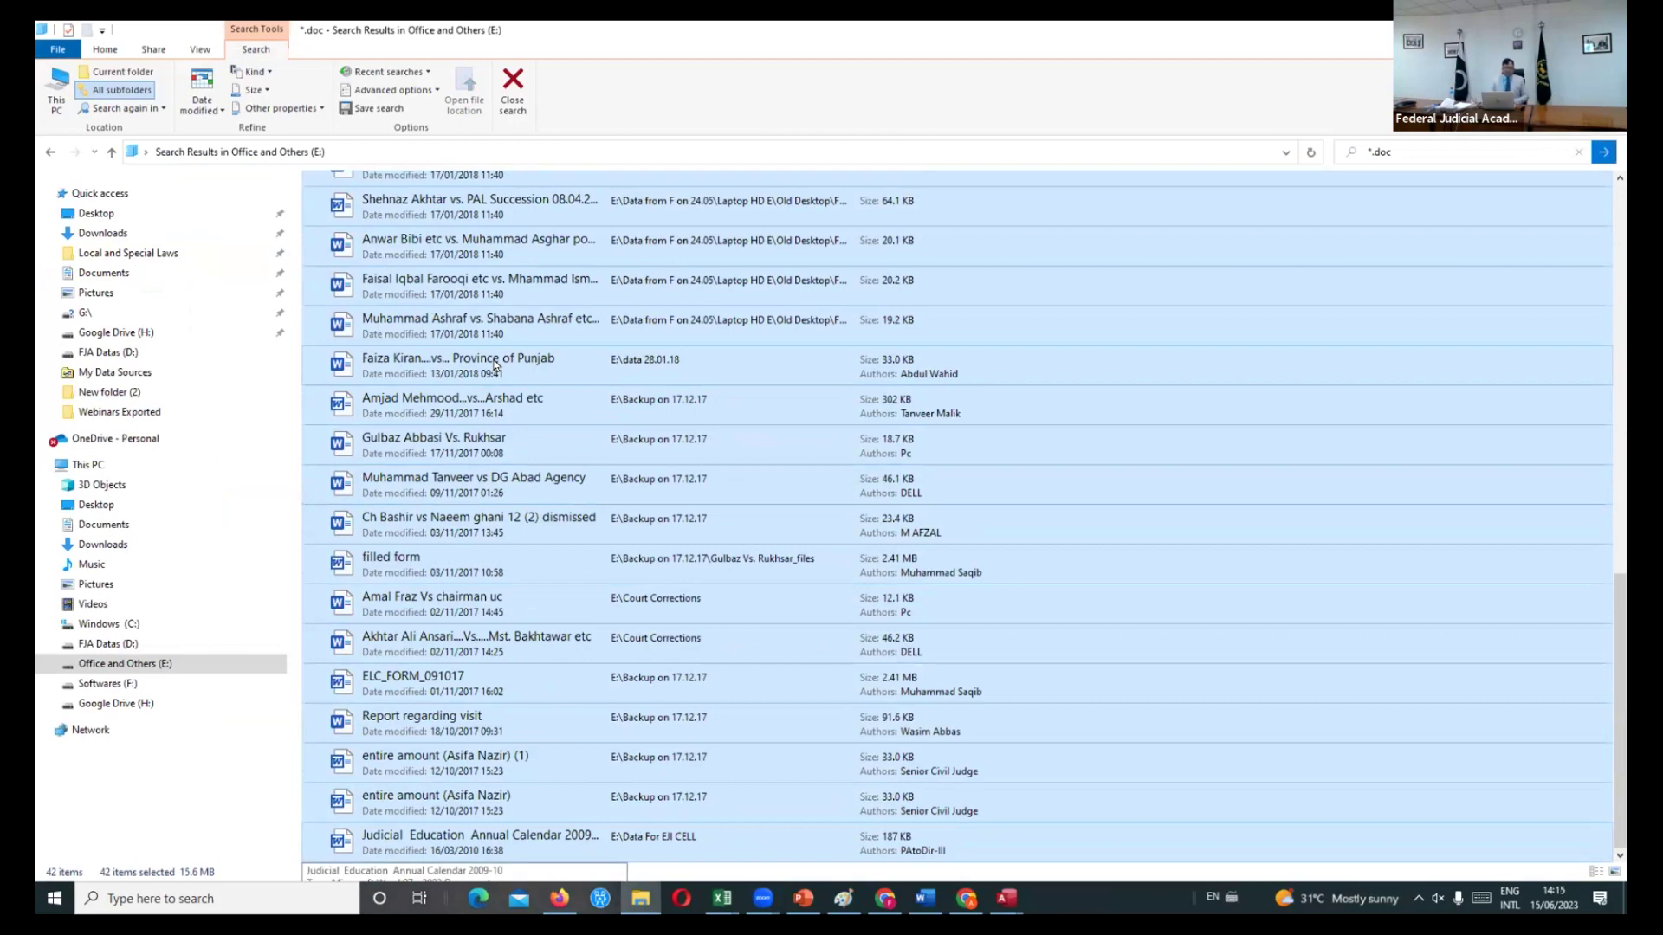
left_click(104, 50)
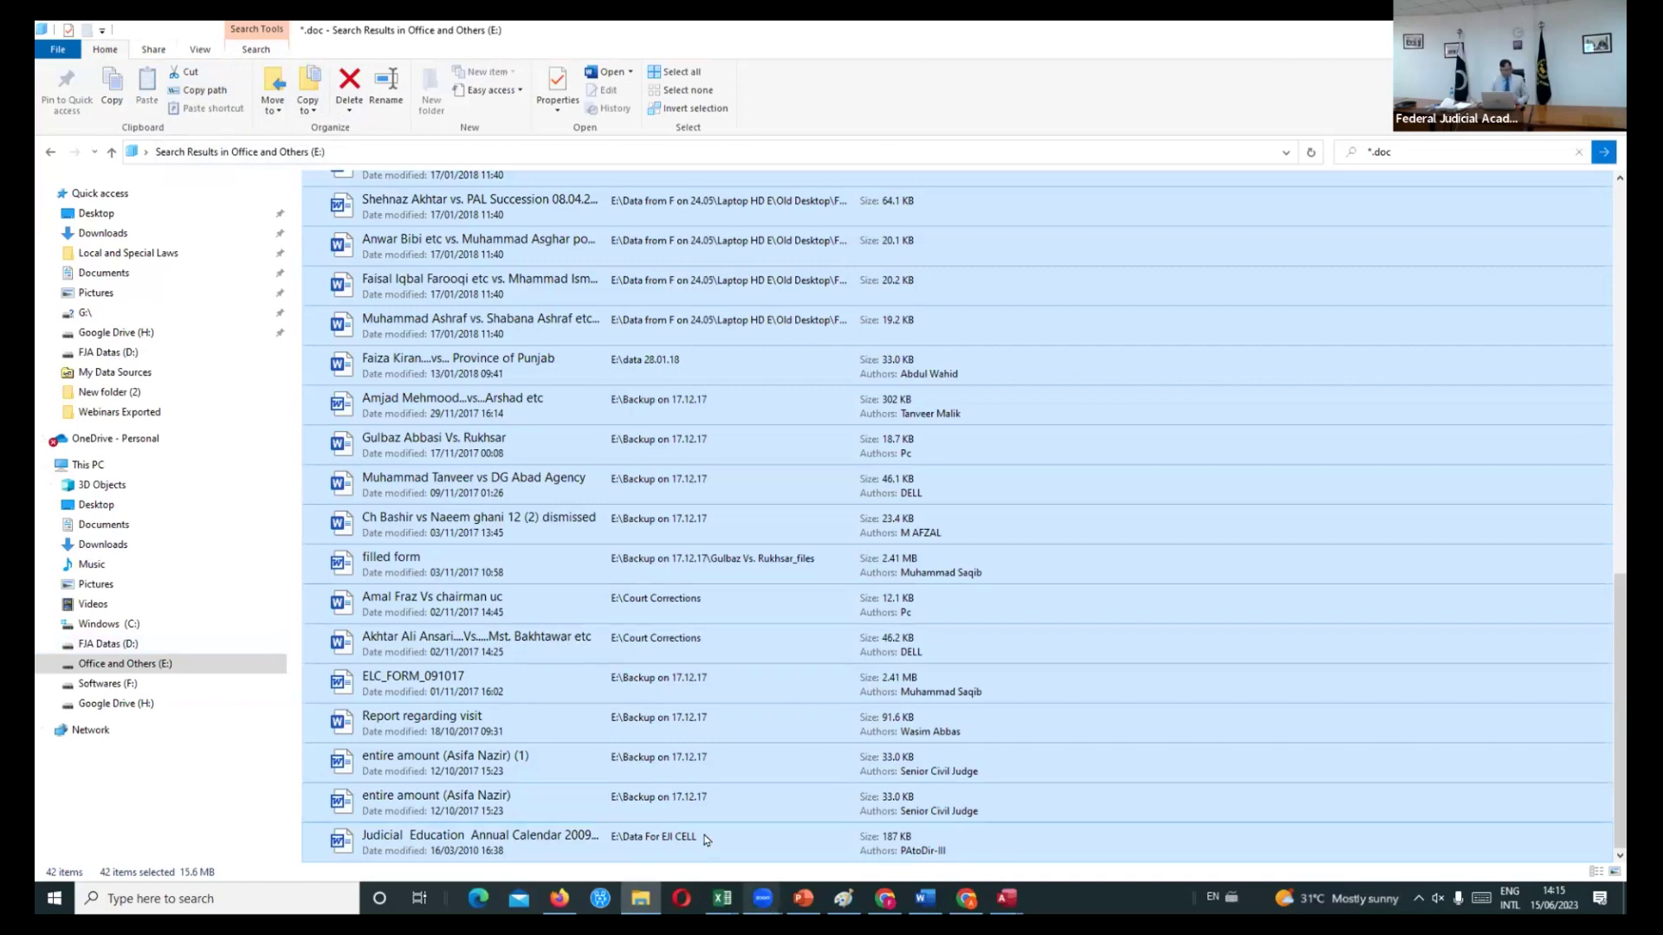
left_click(723, 898)
left_click(721, 827)
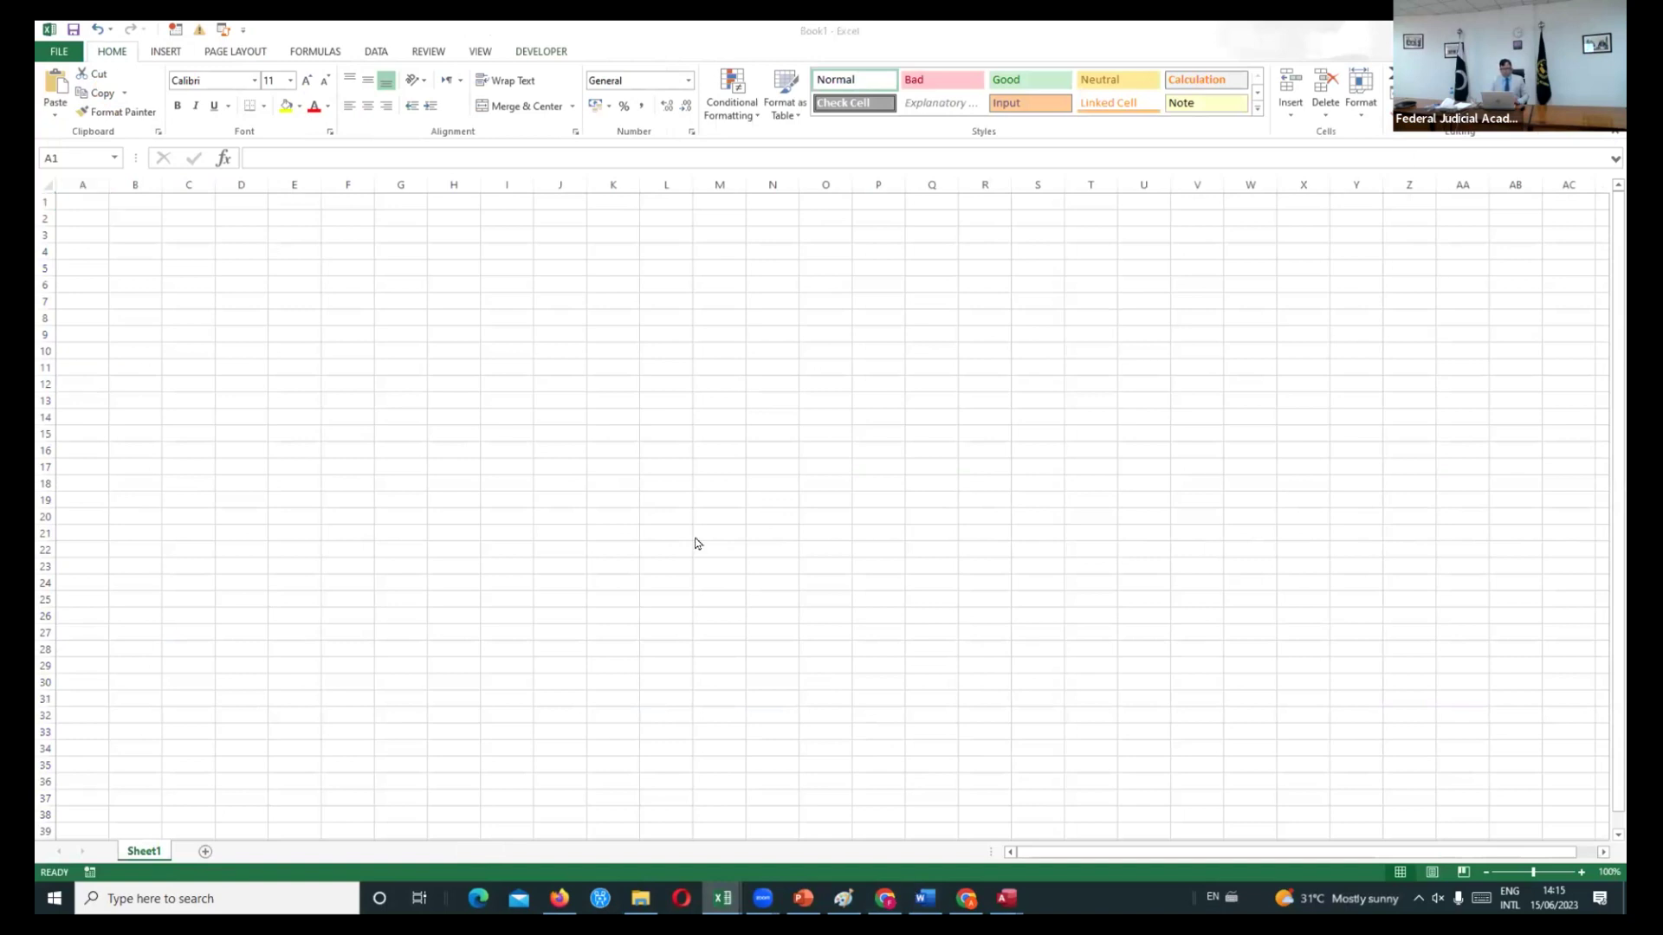
- Paste the copied paths into A1 as Keep Text Only and cancel the ODBC login errors
left_click(49, 128)
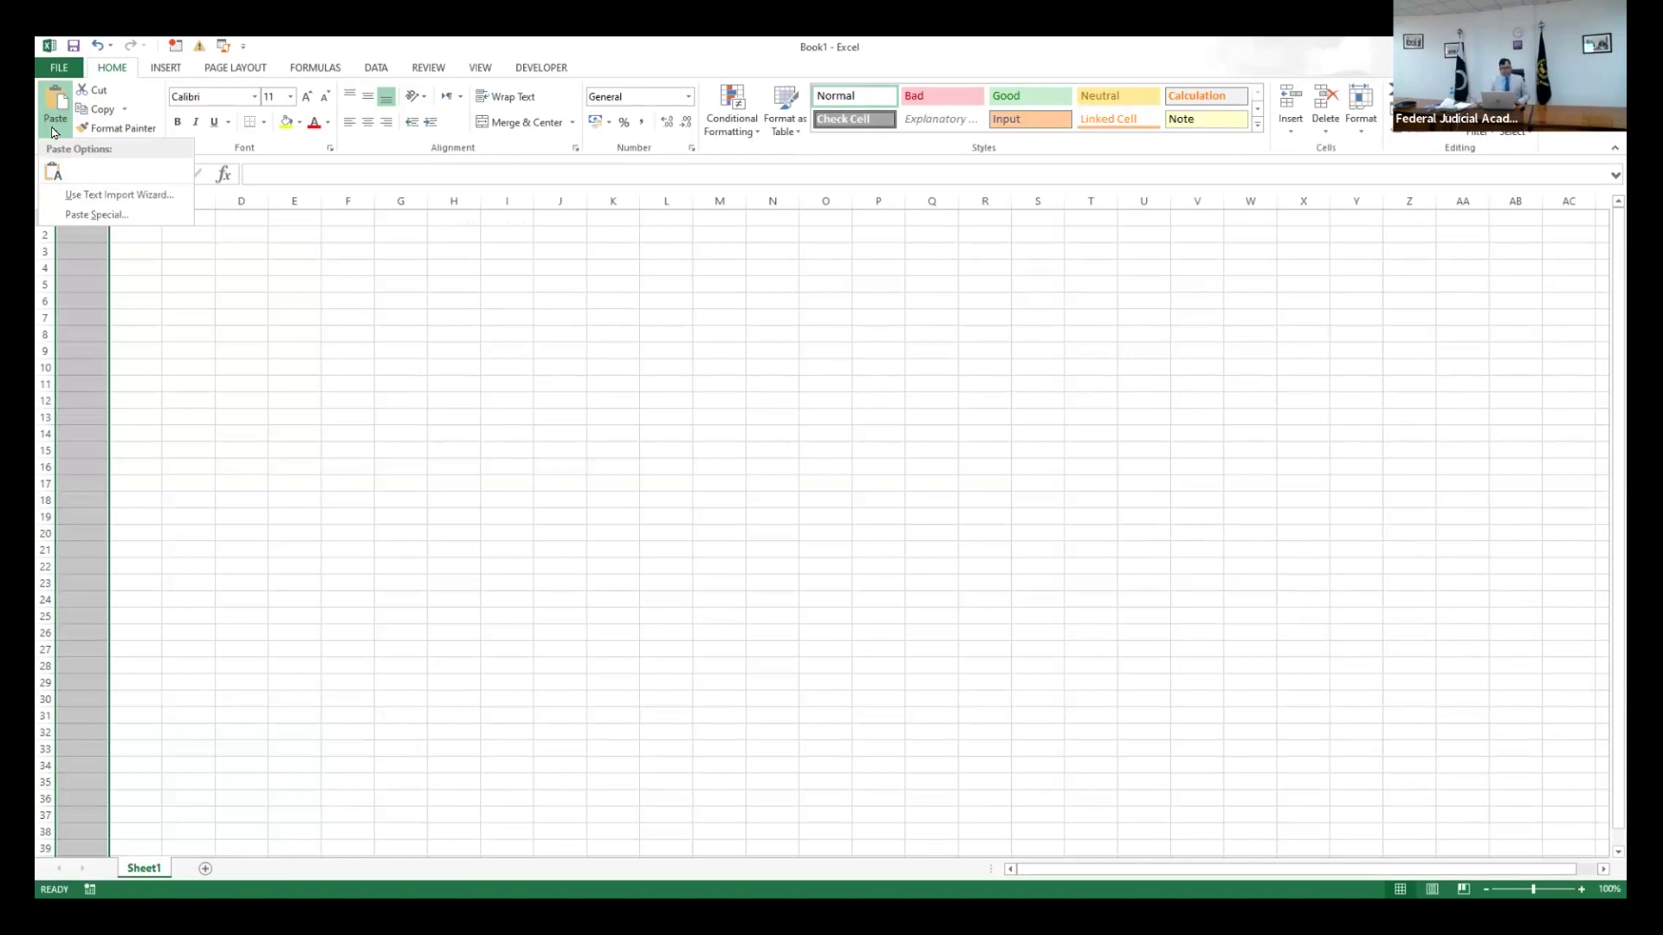
left_click(54, 131)
left_click(54, 132)
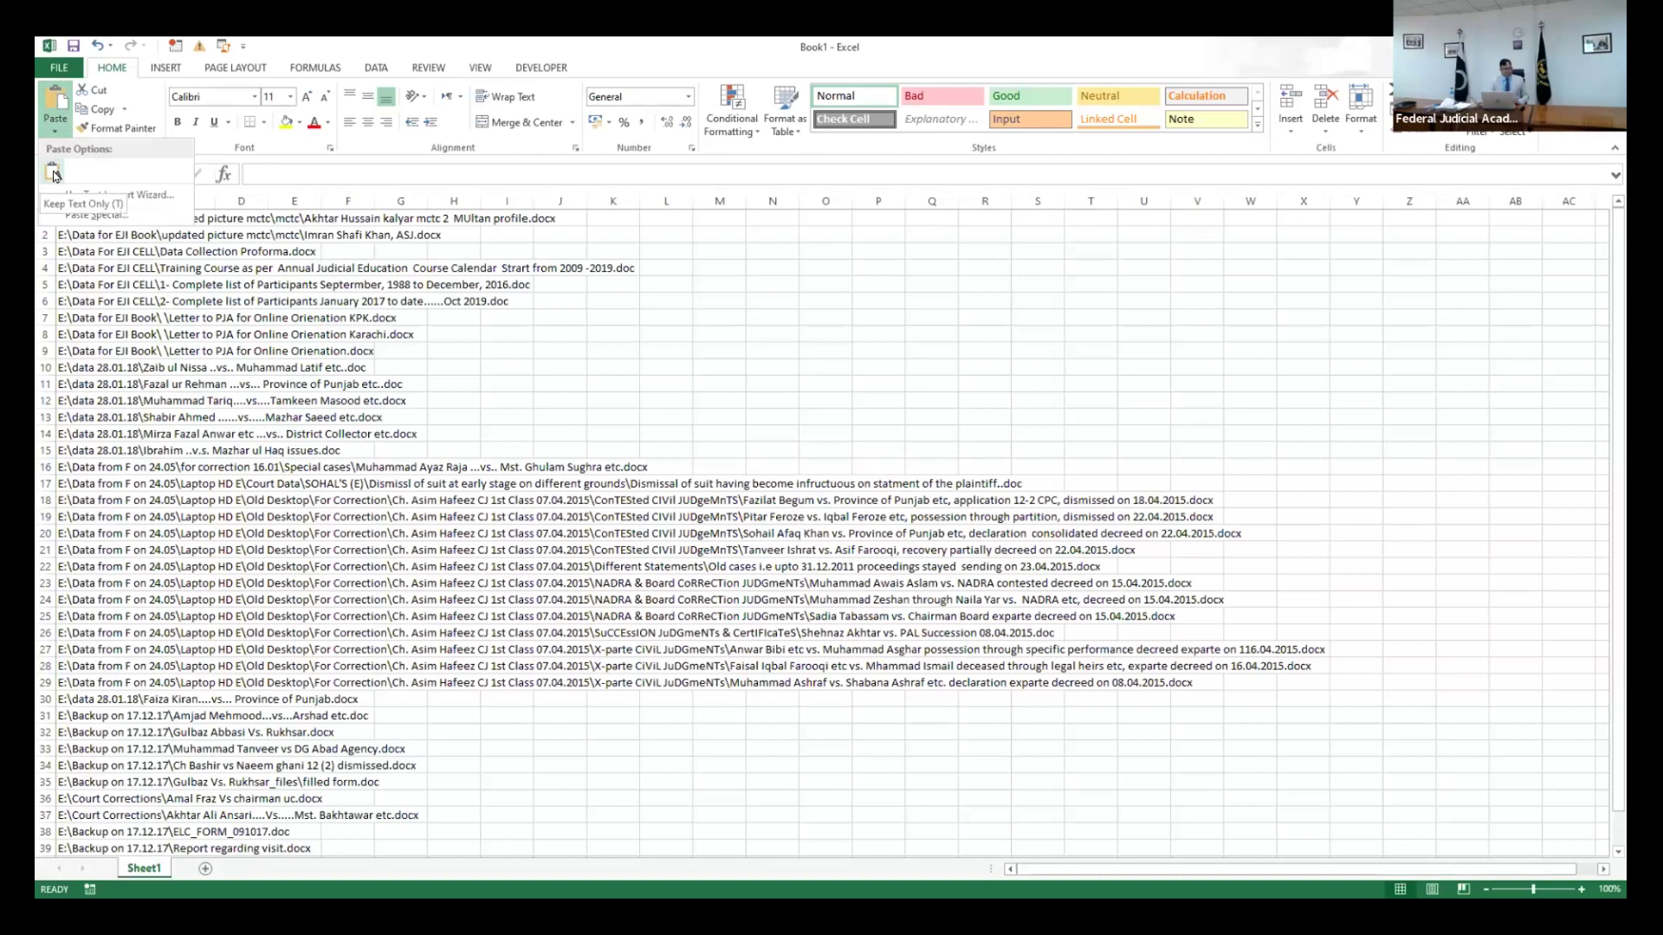
left_click(54, 174)
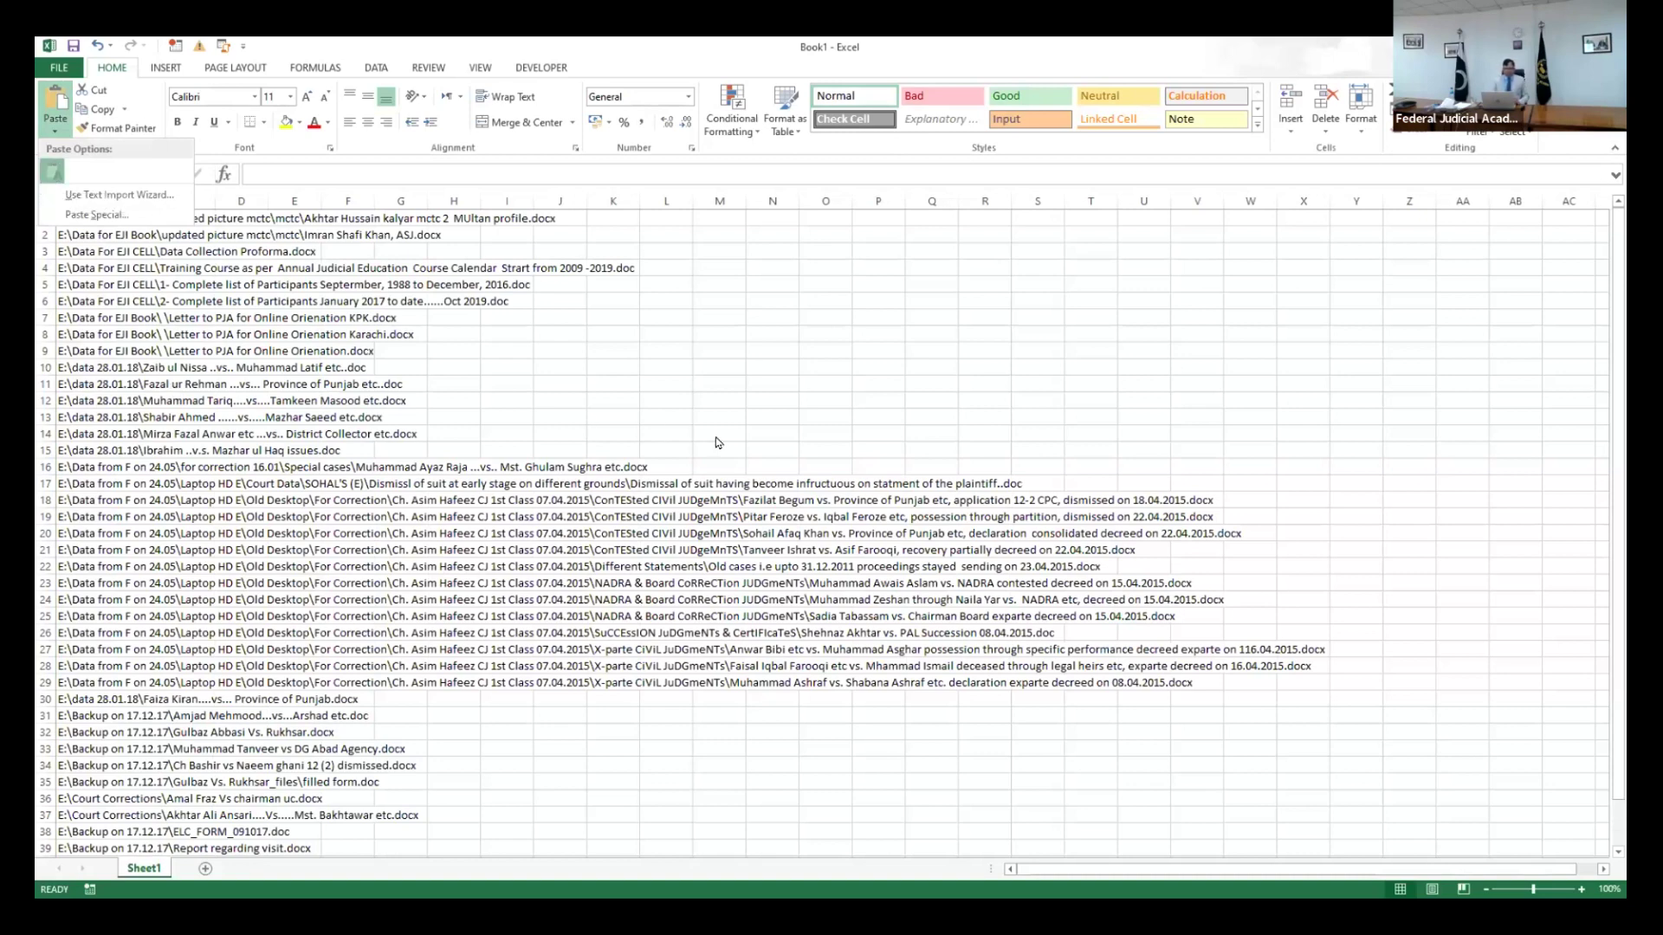
left_click(929, 533)
left_click(798, 522)
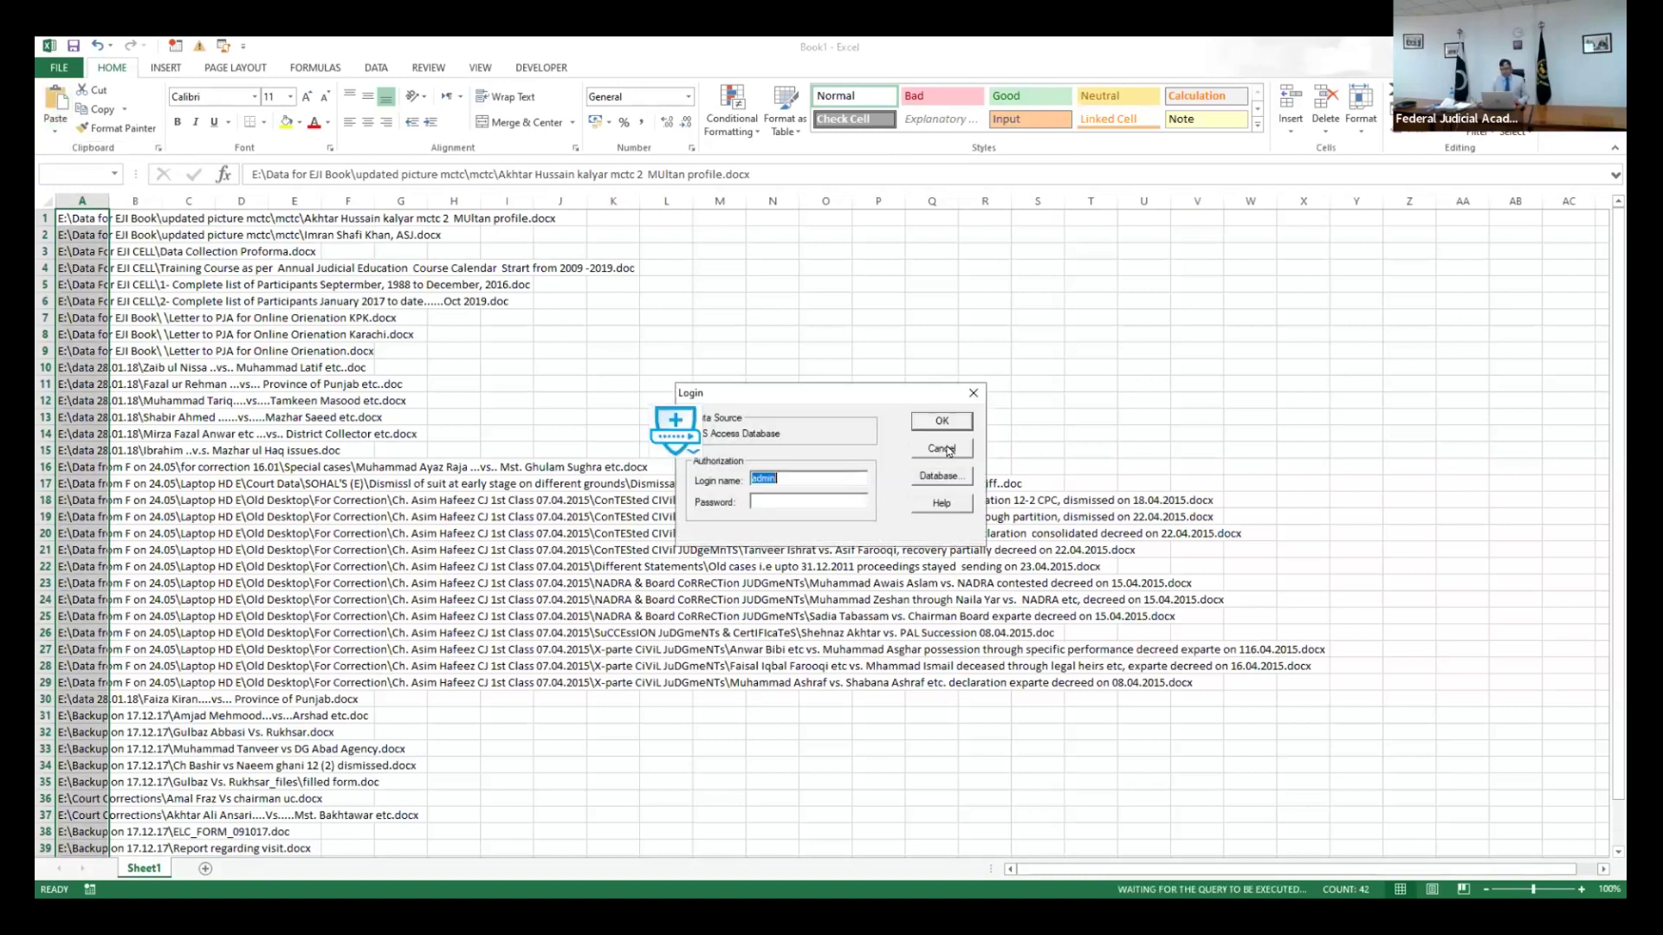
left_click(949, 450)
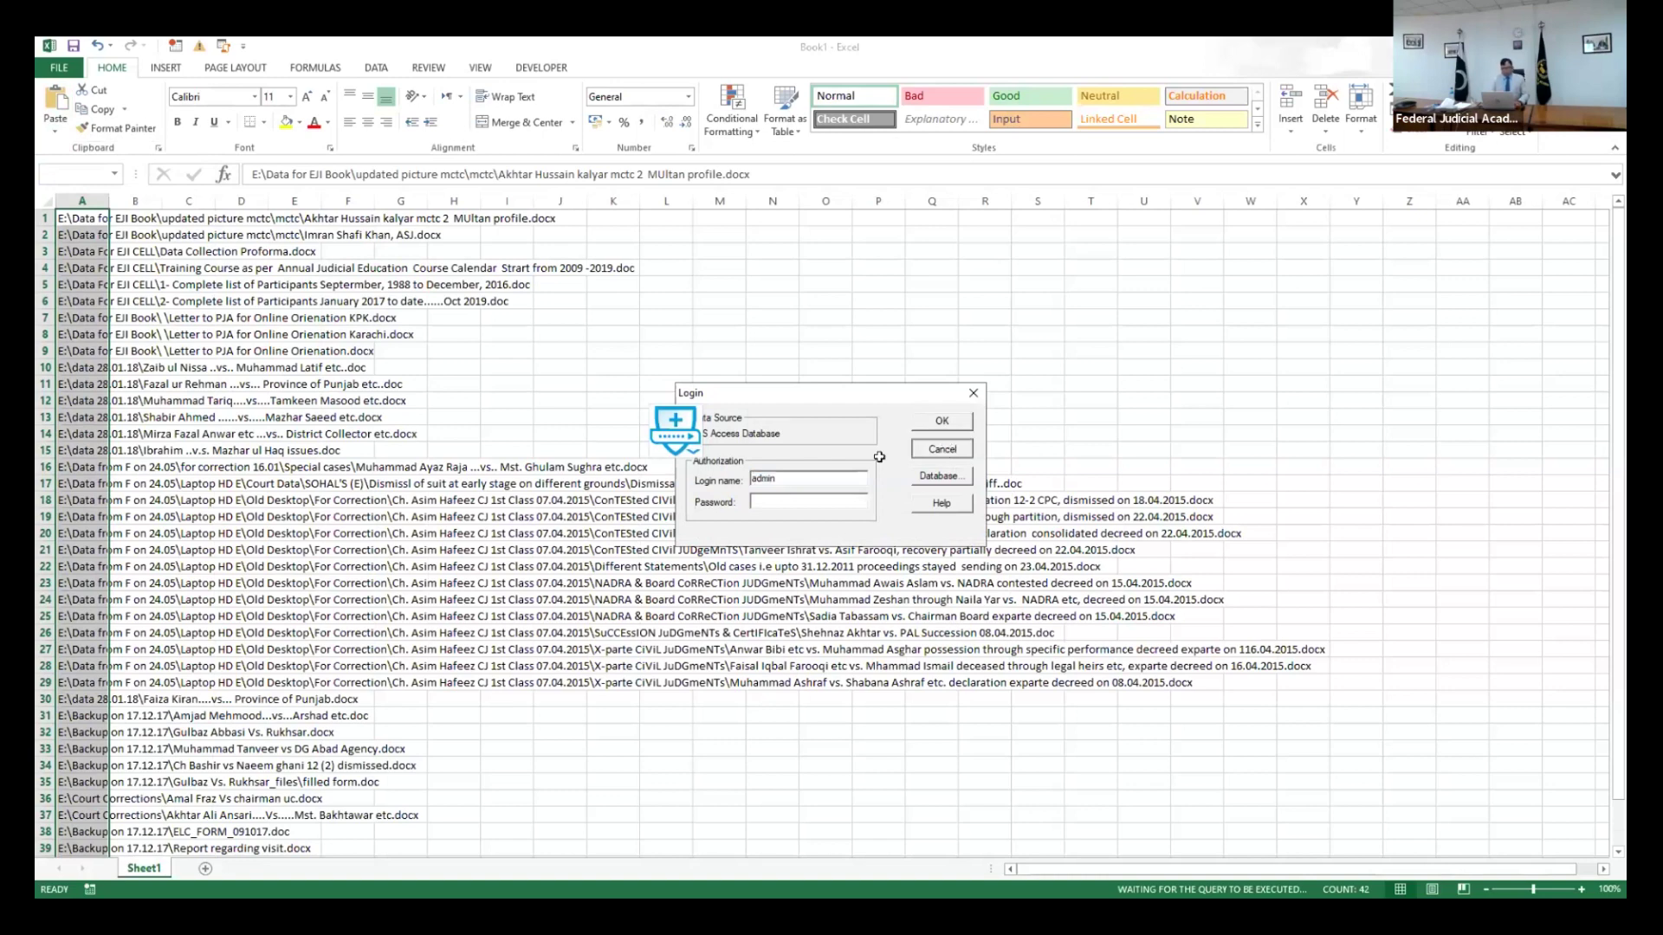
- Check the pasted paths in column A, then settle on cell L1
left_click(184, 377)
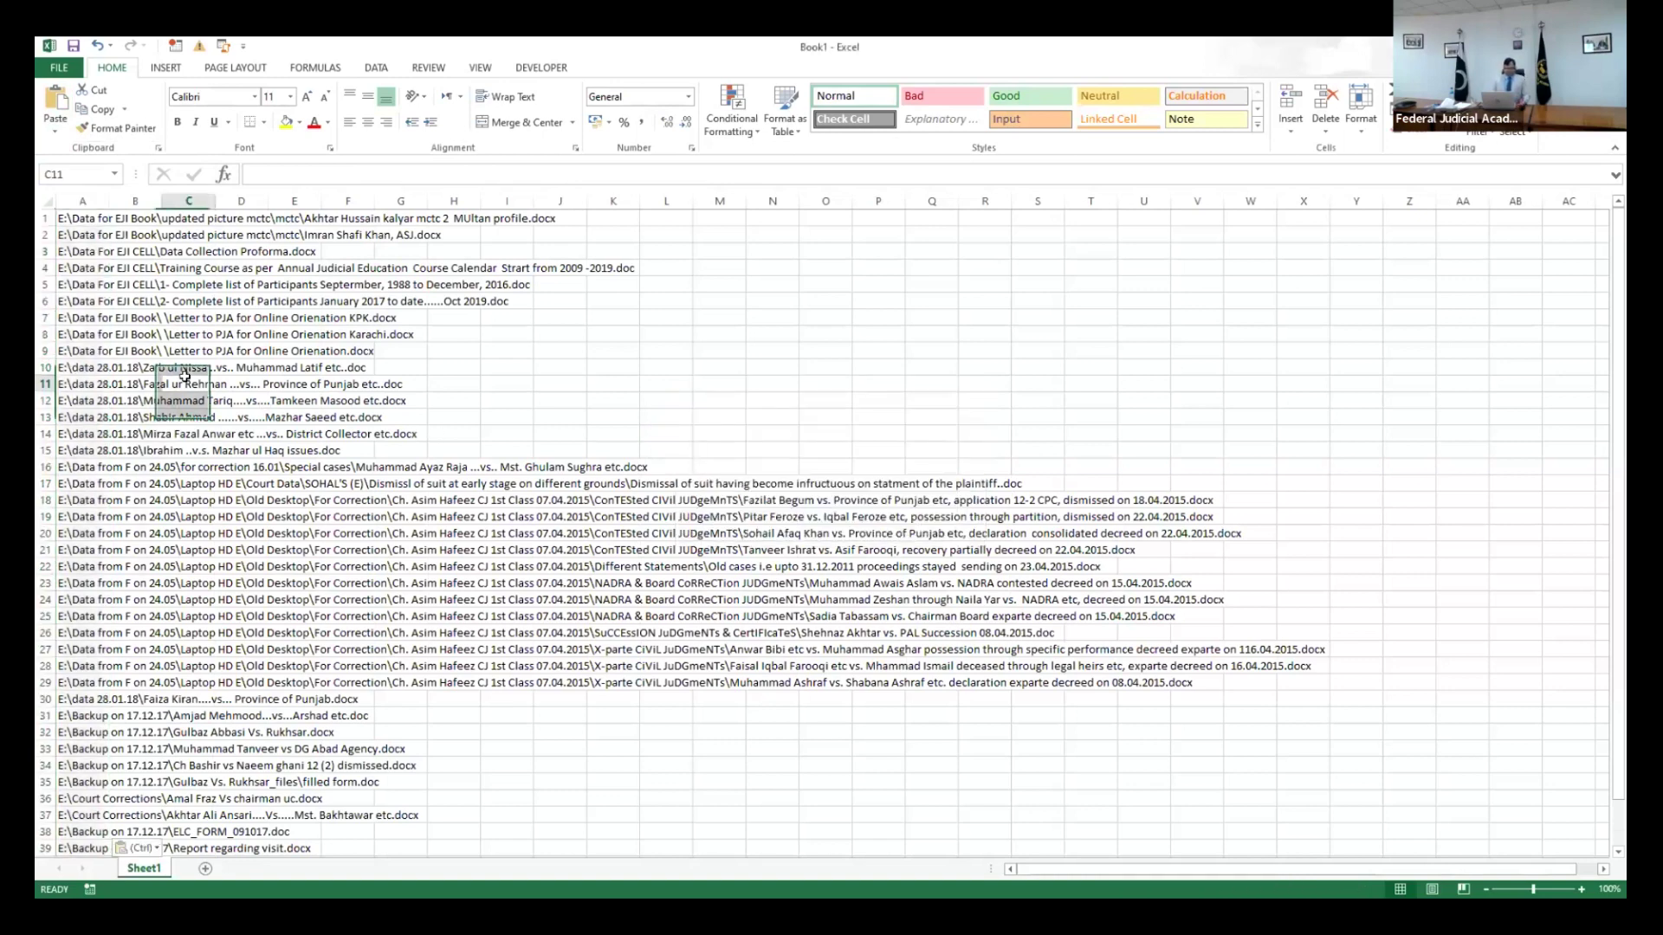
key("ctrl+Up")
key("Left")
key("Left")
key("Down")
key("Down")
key("Down")
key("Down")
key("Down")
key("Down")
key("Down")
key("Down")
key("Down")
key("Down")
key("Down")
key("Down")
key("Down")
key("Down")
key("Down")
key("Down")
key("Down")
key("Down")
key("Down")
key("Down")
key("Down")
key("Down")
key("Down")
key("Down")
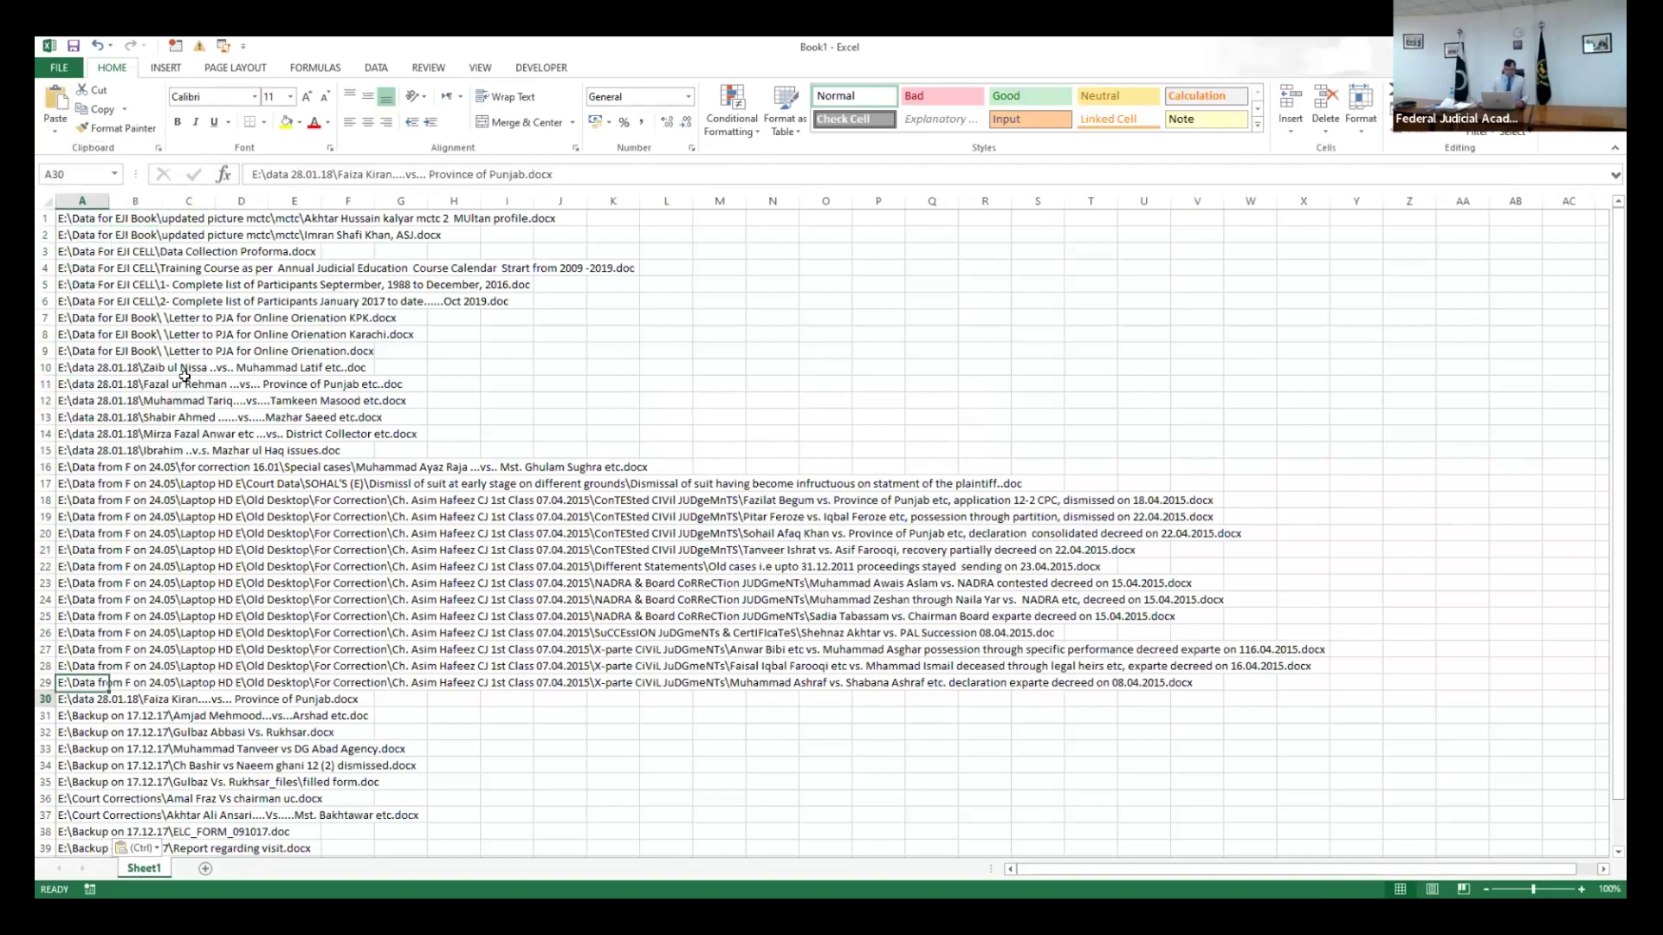
key("Down")
key("Down")
key("Down")
key("Down")
key("Down")
key("Down")
key("Down")
key("Down")
key("Down")
key("Down")
key("Down")
key("Down")
key("Down")
key("Down")
key("Down")
key("Down")
key("Down")
key("Down")
key("Down")
key("Down")
key("Up")
key("Up")
key("Up")
key("Up")
key("Up")
key("Up")
key("Up")
key("Up")
key("Up")
key("Up")
key("Up")
key("Up")
key("Up")
key("Up")
key("Up")
key("Up")
key("Up")
key("Up")
key("Up")
key("Up")
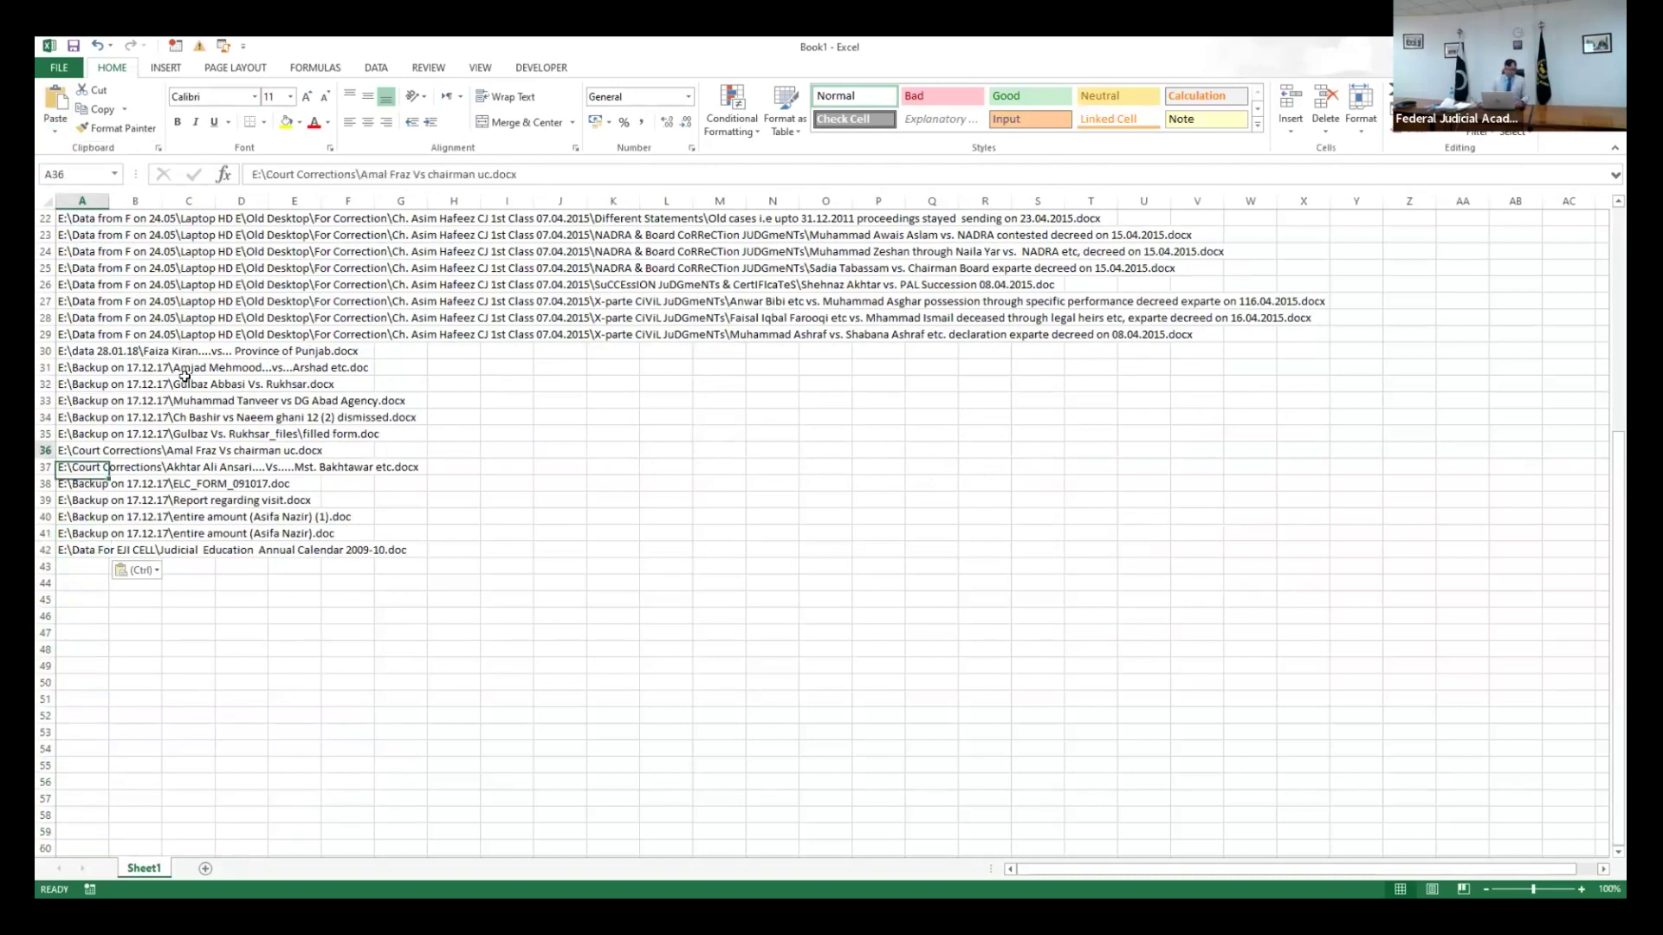
key("Up")
key("Up")
key("Up")
key("Up")
key("Up")
key("Up")
key("Up")
key("Up")
key("Up")
key("Up")
key("Up")
key("Up")
key("Up")
key("Up")
key("Up")
key("Up")
key("Up")
key("Up")
key("Up")
key("Up")
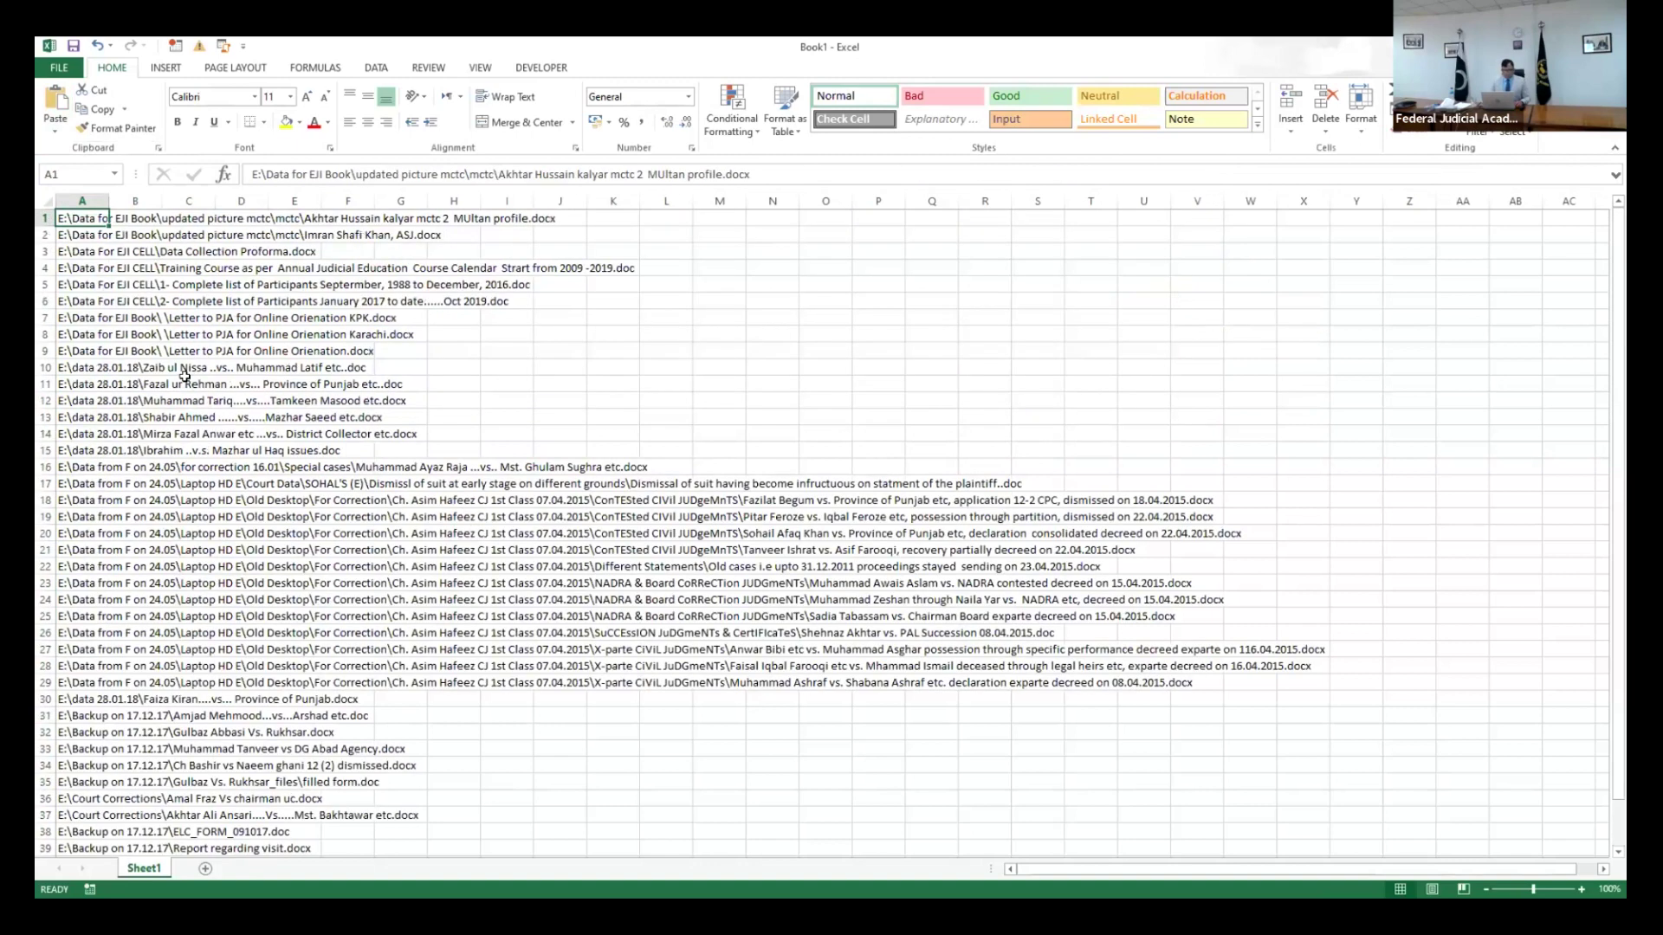
key("Right")
key("Left")
key("Down")
key("Down")
key("Up")
key("Up")
key("Right")
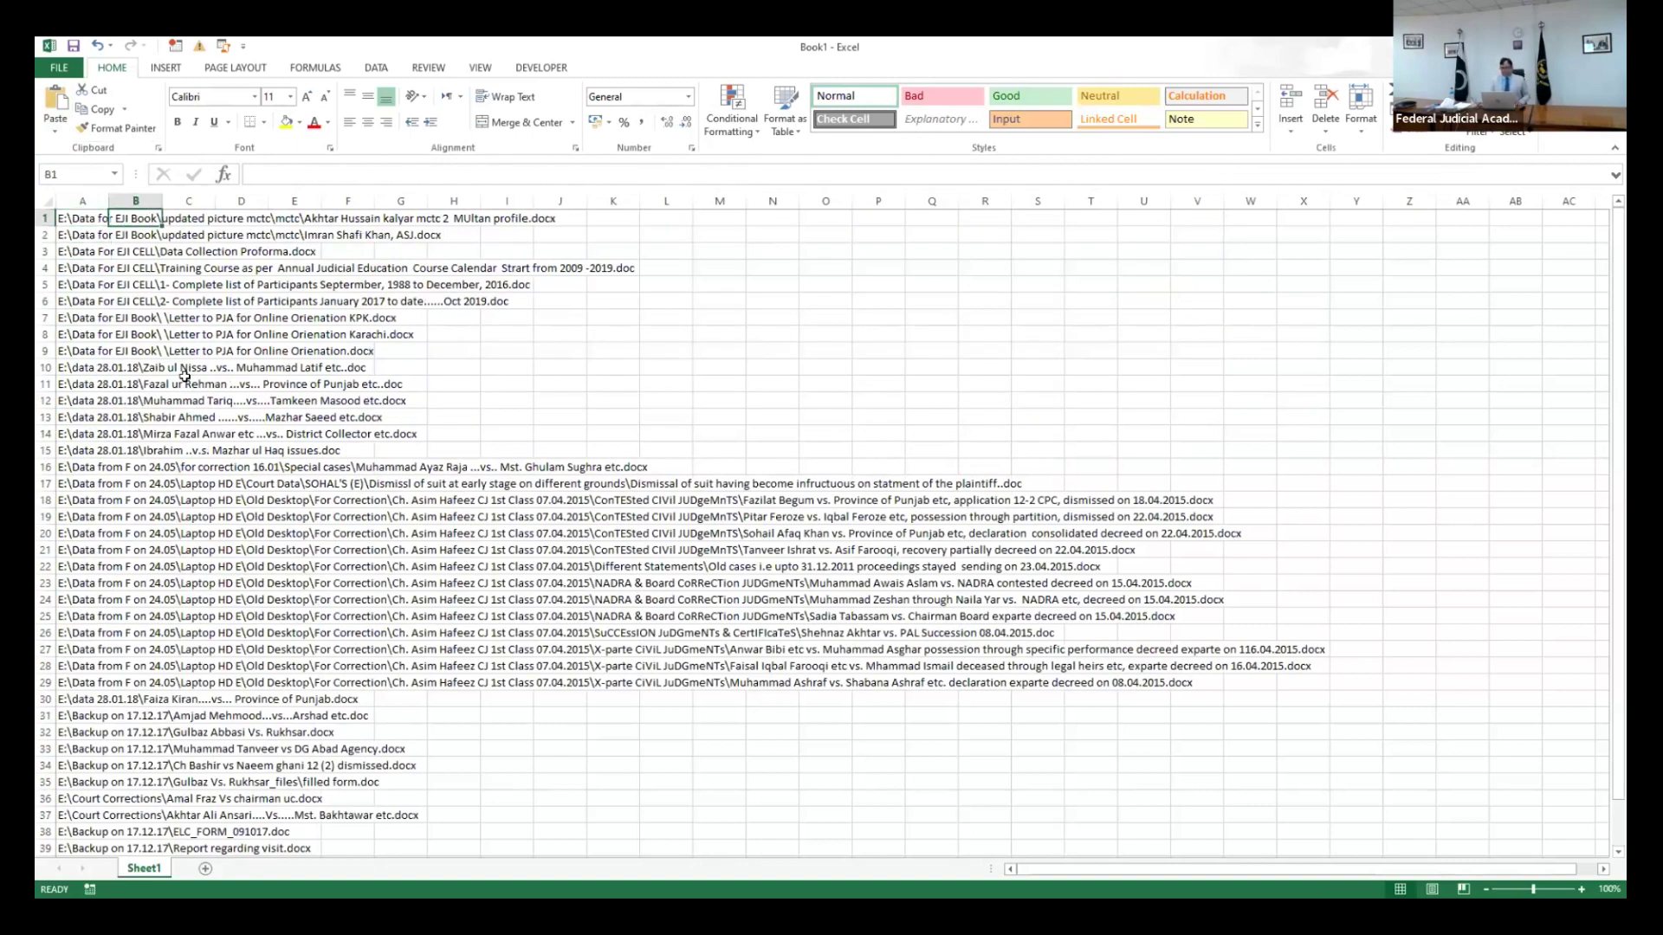
key("Right")
key("Right")
key("Right")
key("Right")
key("Right")
key("Right")
key("Right")
key("Right")
key("Right")
key("Right")
key("Right")
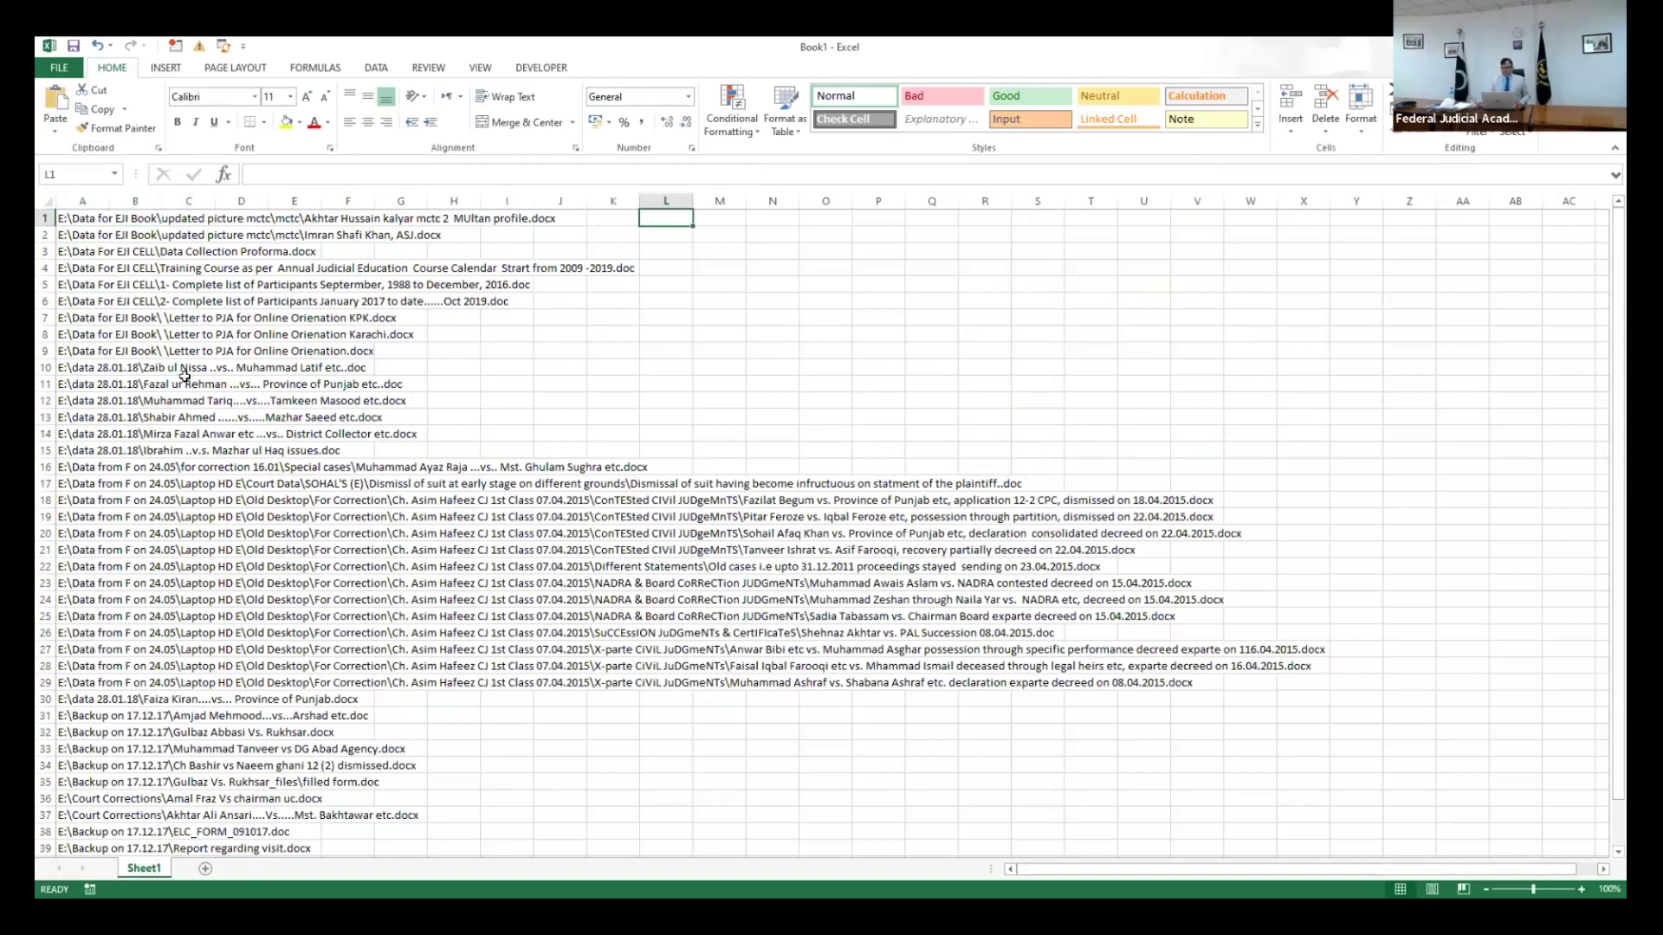
key("Left")
- Enter a =HYPERLINK formula in L1 pointing to the document path in A1
type("=")
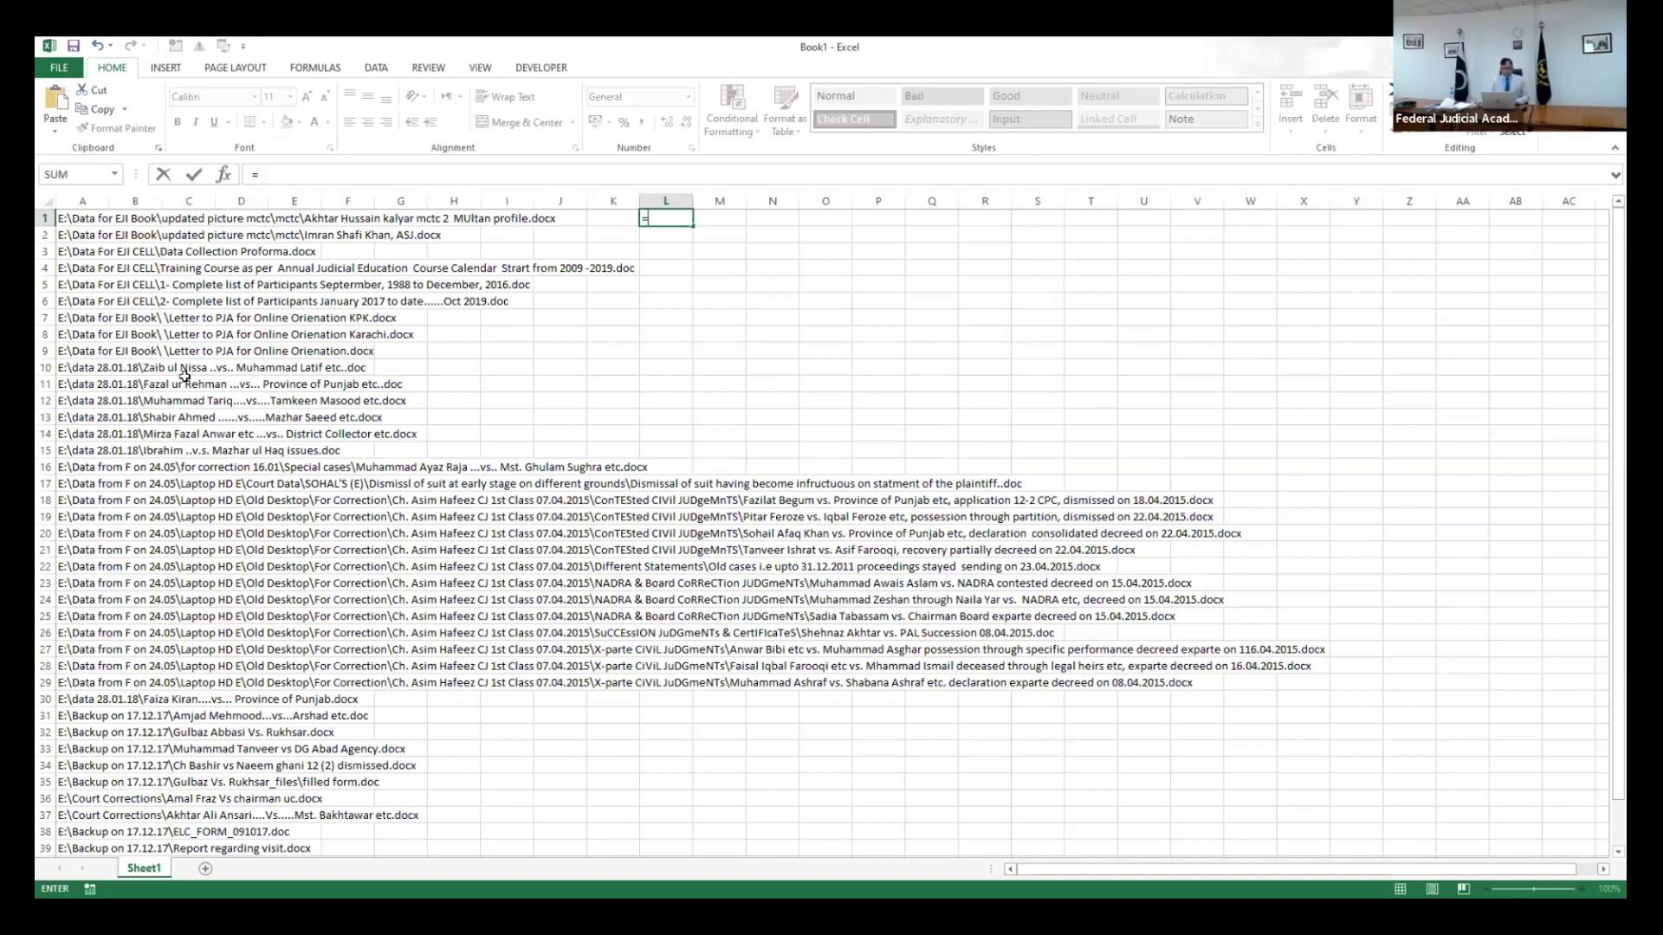
type("hyperlink")
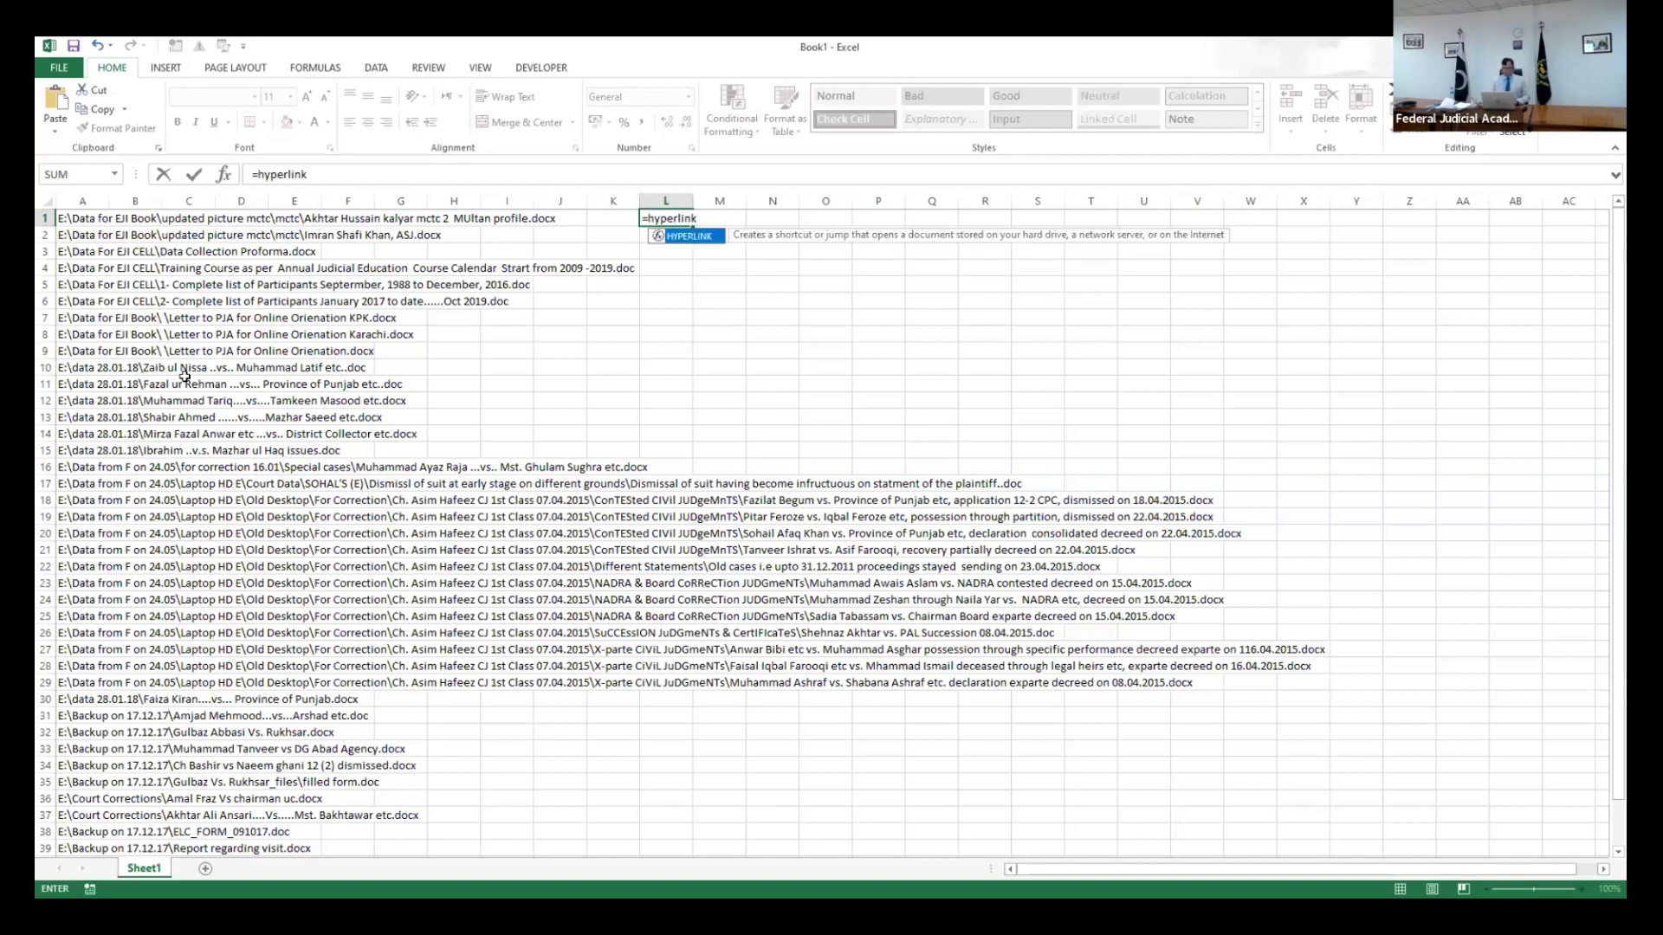
type("(")
left_click(68, 218)
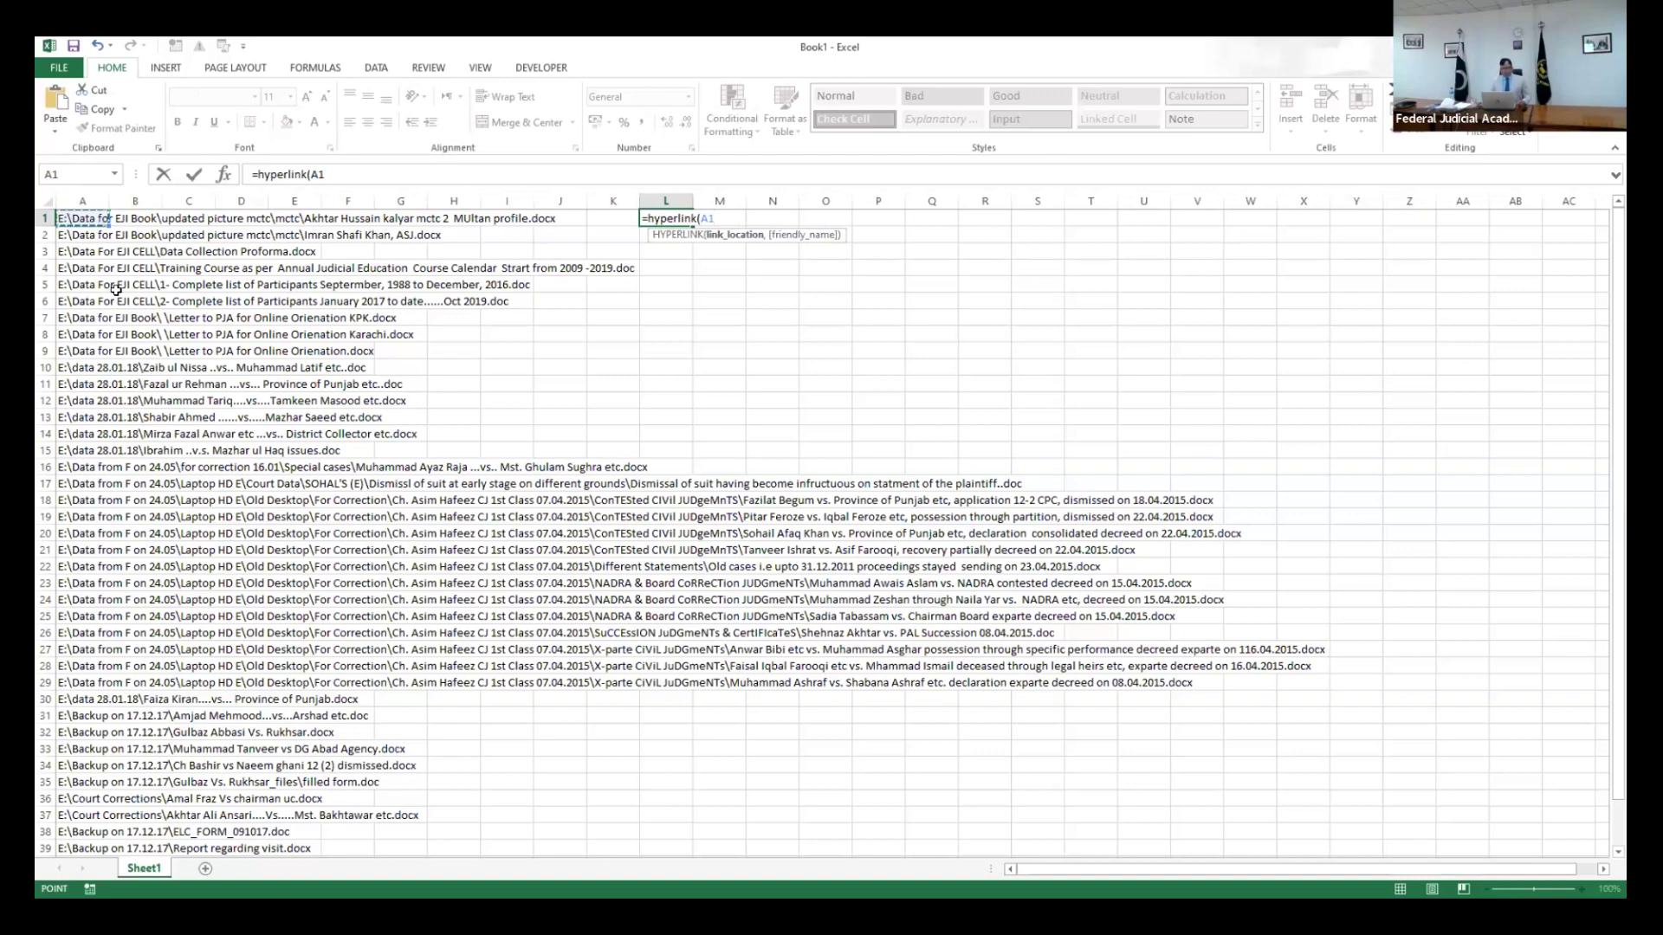
key("Return")
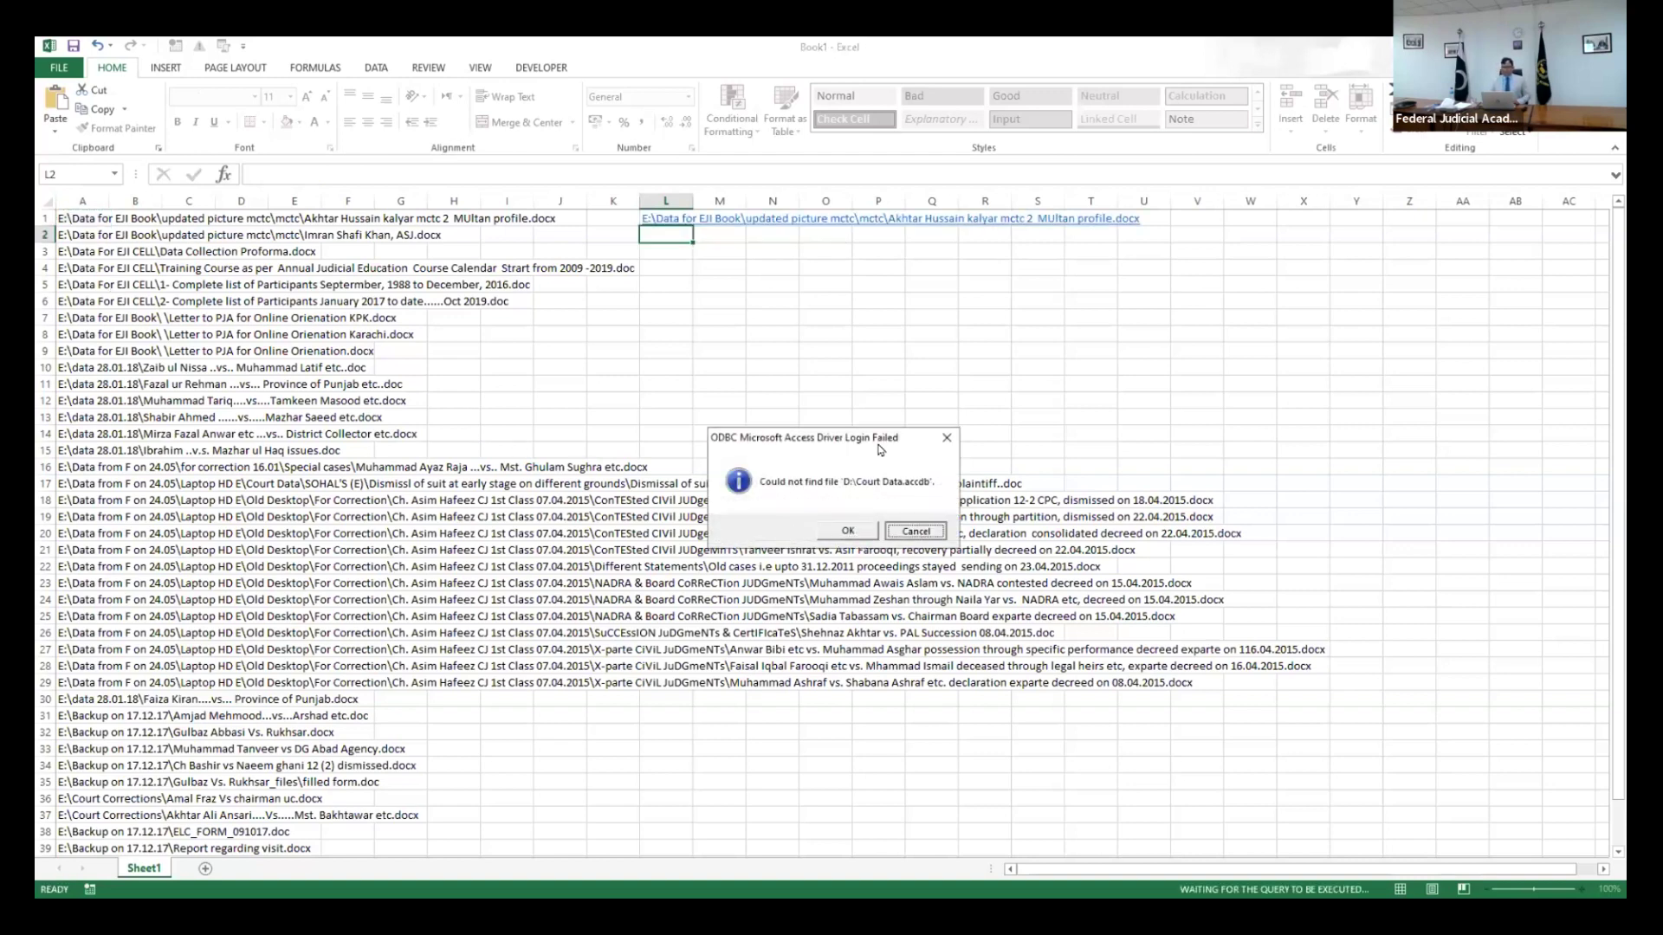
- Dismiss the database error messages and copy L1's HYPERLINK formula
key("Escape")
left_click(944, 452)
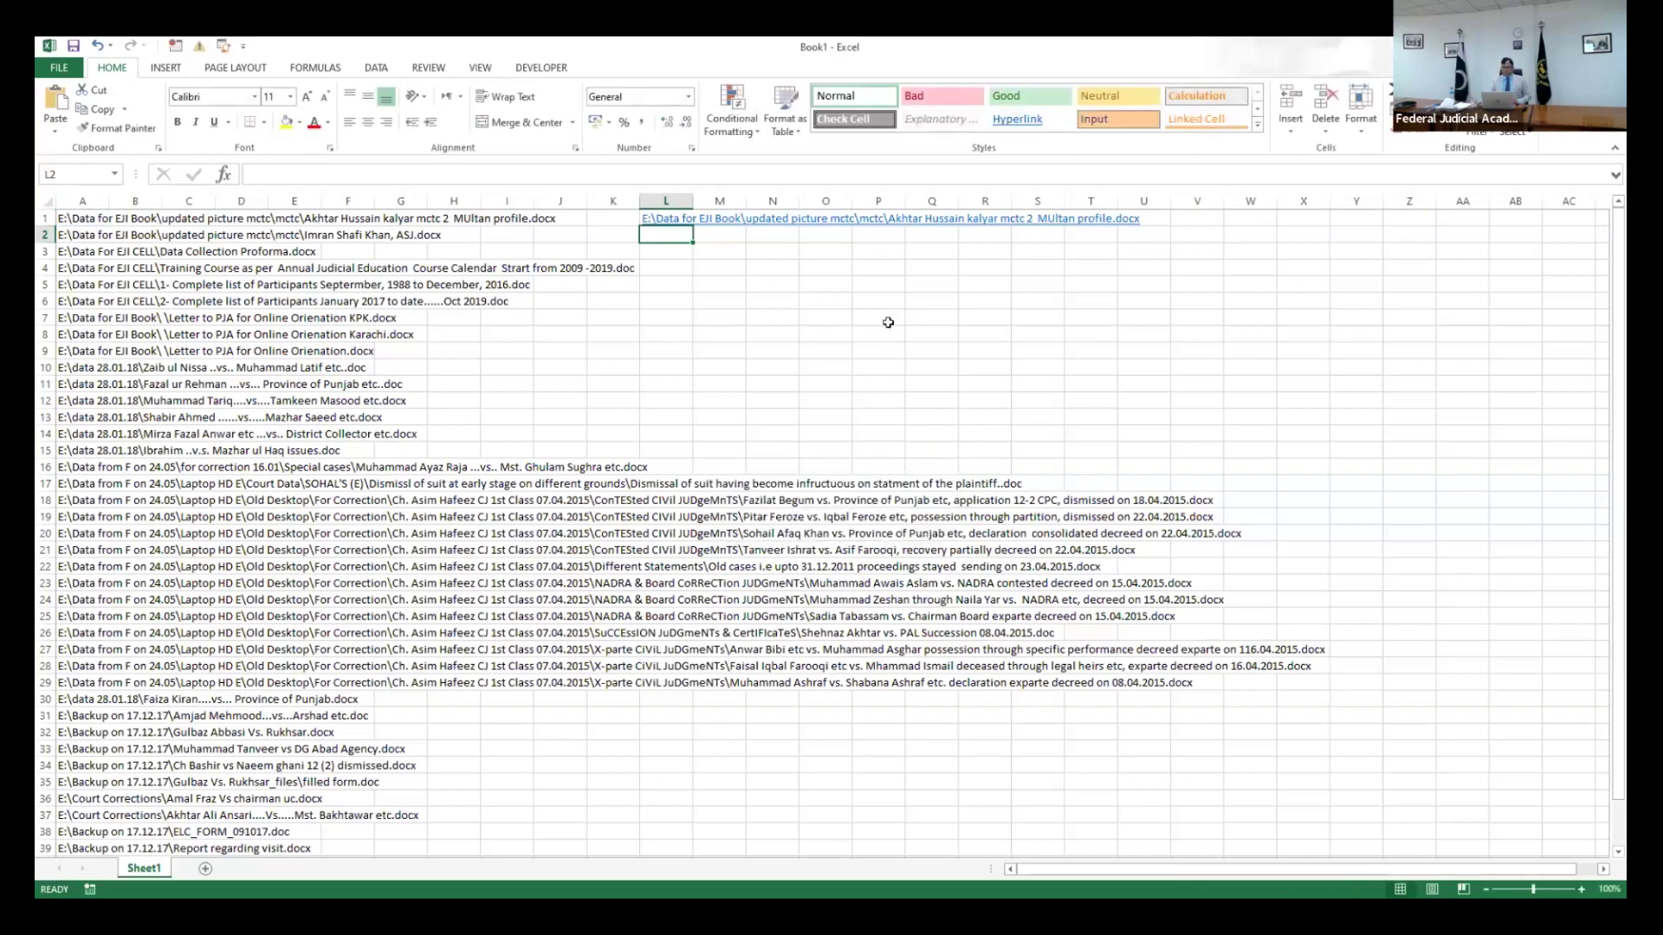
key("Up")
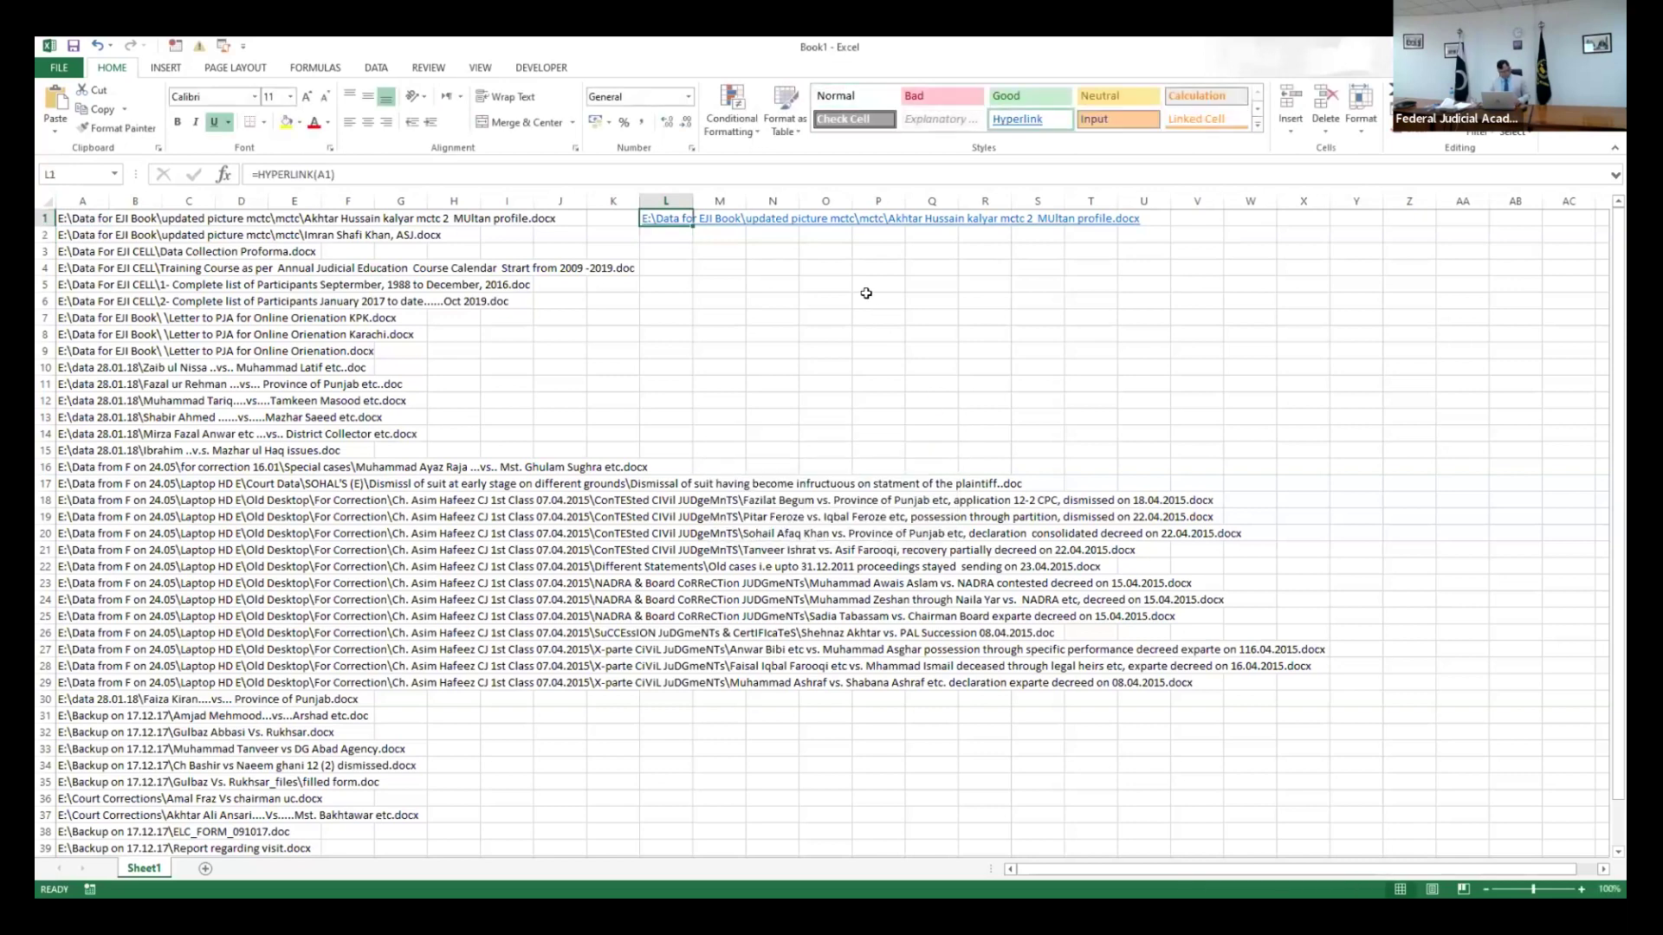
key("ctrl+c")
- Paste the HYPERLINK formula into L2:L42 and dismiss the ODBC login error
key("shift+Down")
key("shift+Down")
key("shift+Down")
key("shift+Down")
key("shift+Down")
key("shift+Down")
key("shift+Down")
key("shift+Down")
key("shift+Down")
key("shift+Down")
key("shift+Down")
key("shift+Down")
key("shift+Down")
key("shift+Down")
key("shift+Down")
key("shift+Down")
key("shift+Down")
key("shift+Down")
key("shift+Down")
key("shift+Down")
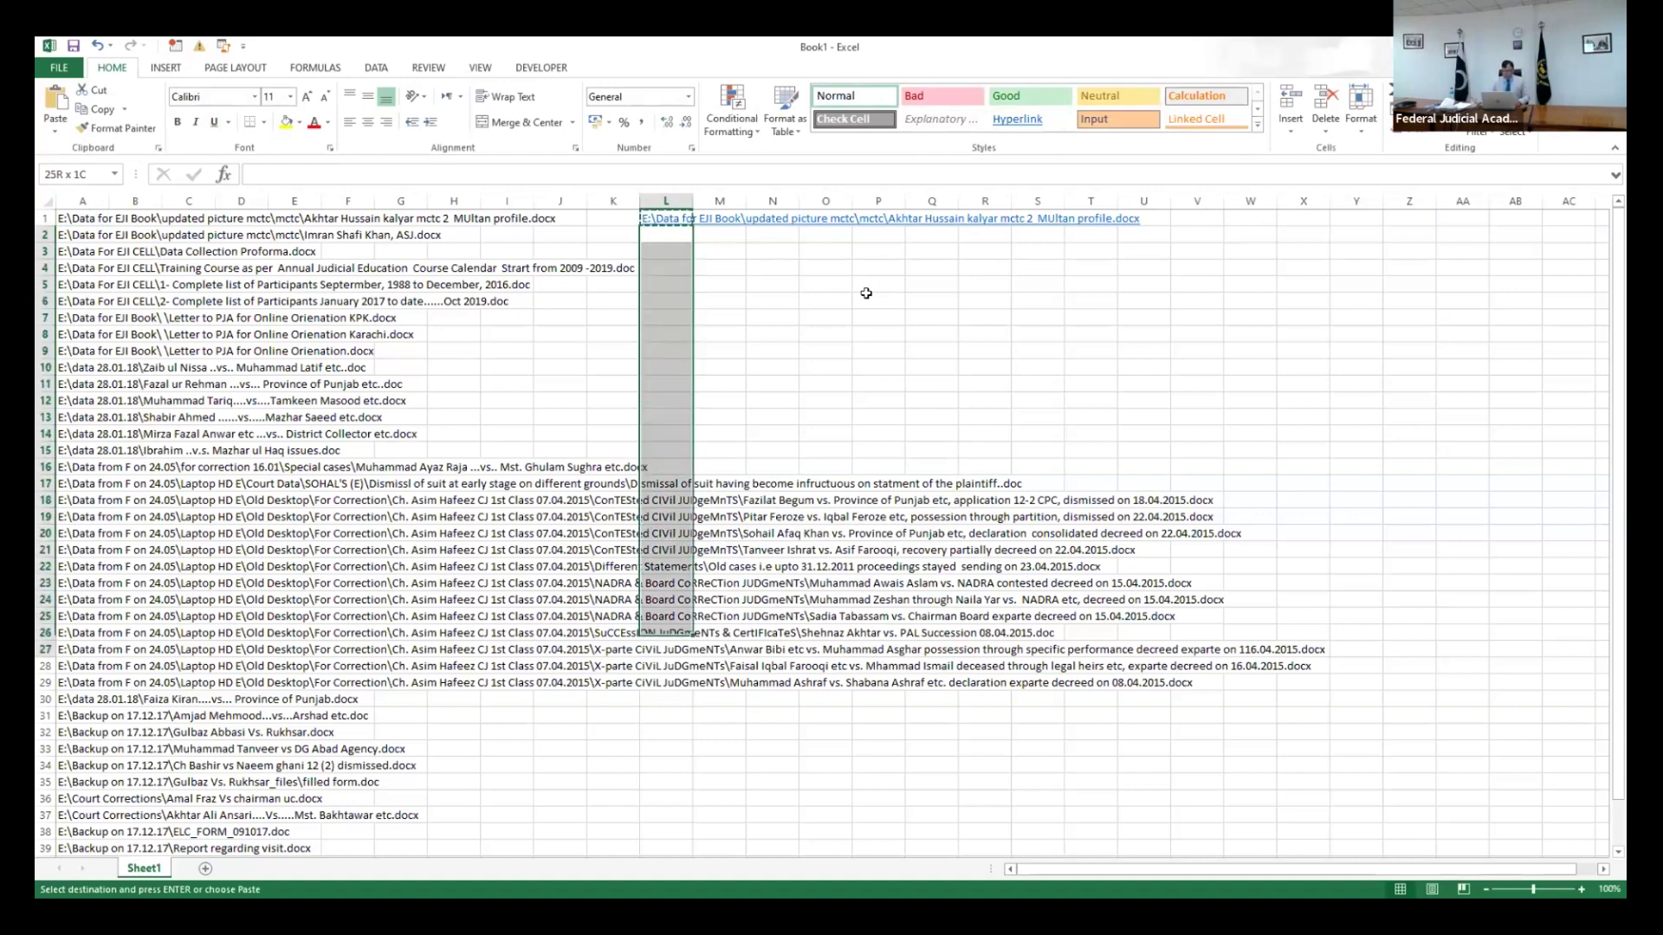
key("shift+Down")
key("shift+Down")
key("shift+Down")
key("shift+Down")
key("shift+Down")
key("shift+Down")
key("shift+Down")
key("shift+Down")
key("shift+Down")
key("shift+Down")
key("shift+Down")
key("shift+Down")
key("shift+Down")
key("shift+Down")
key("shift+Down")
key("shift+Down")
key("shift+Down")
key("shift+Down")
key("shift+Down")
key("shift+Down")
key("shift+Down")
key("shift+Down")
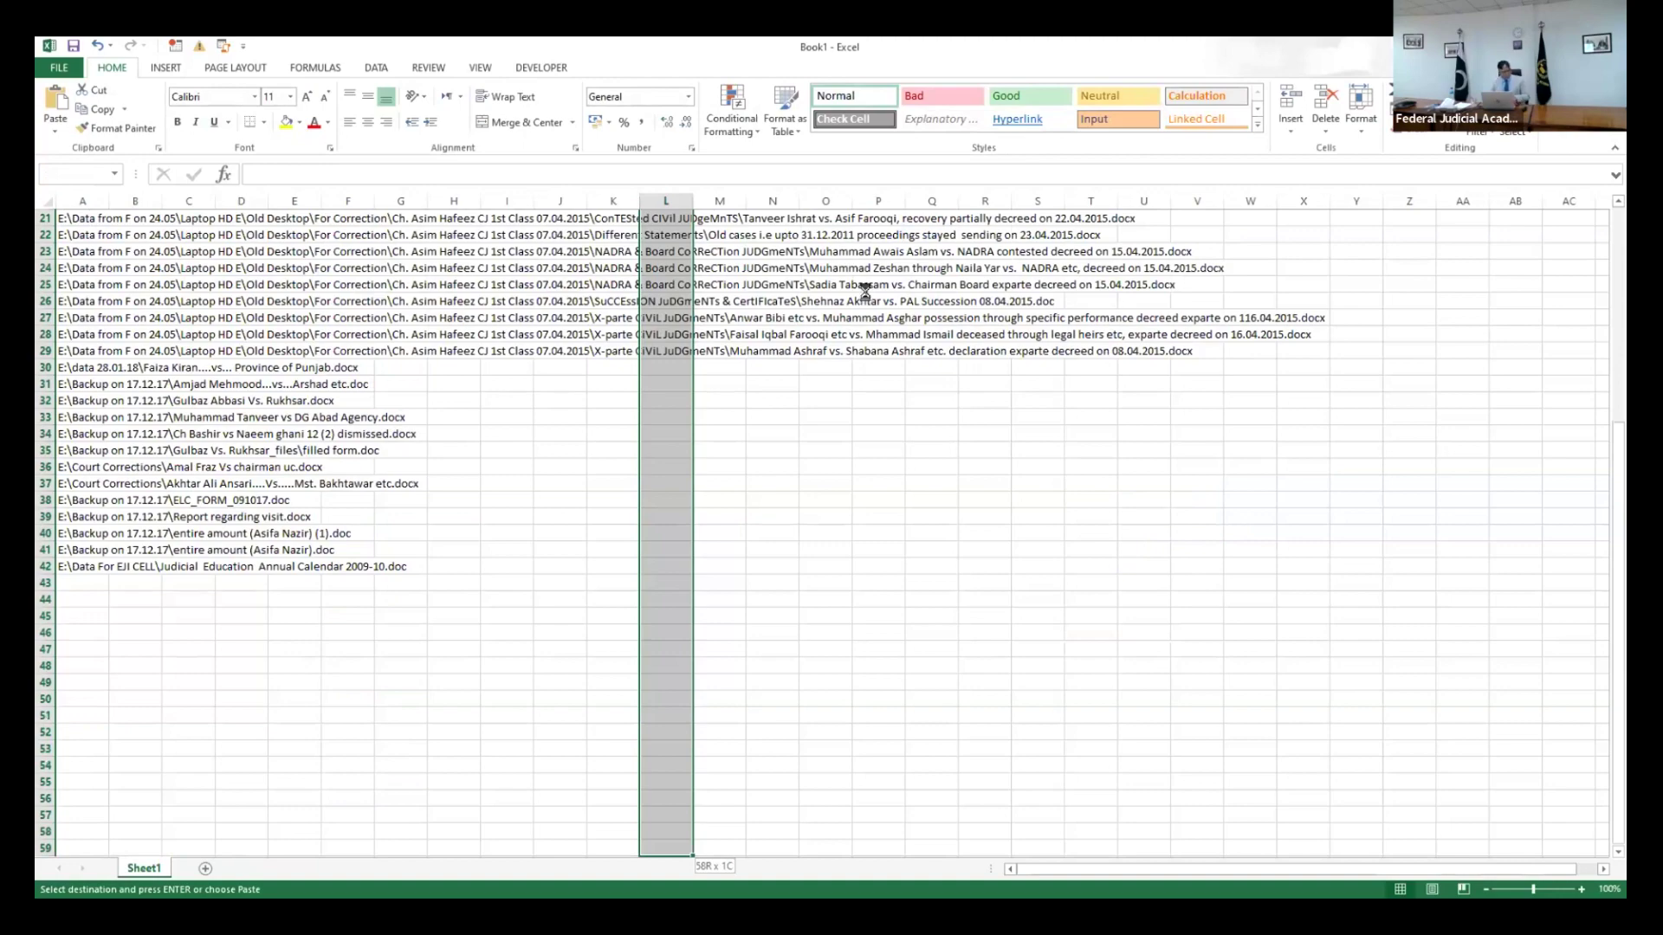
key("shift+Up")
key("shift+Up")
key("shift+Up")
key("shift+Up")
key("shift+Up")
key("shift+Up")
key("shift+Up")
key("shift+Up")
key("shift+Up")
key("shift+Up")
key("shift+Up")
key("shift+Up")
key("shift+Up")
key("shift+Up")
key("shift+Up")
key("shift+Up")
key("shift+Up")
scroll(867, 293, "up", 3)
key("ctrl+v")
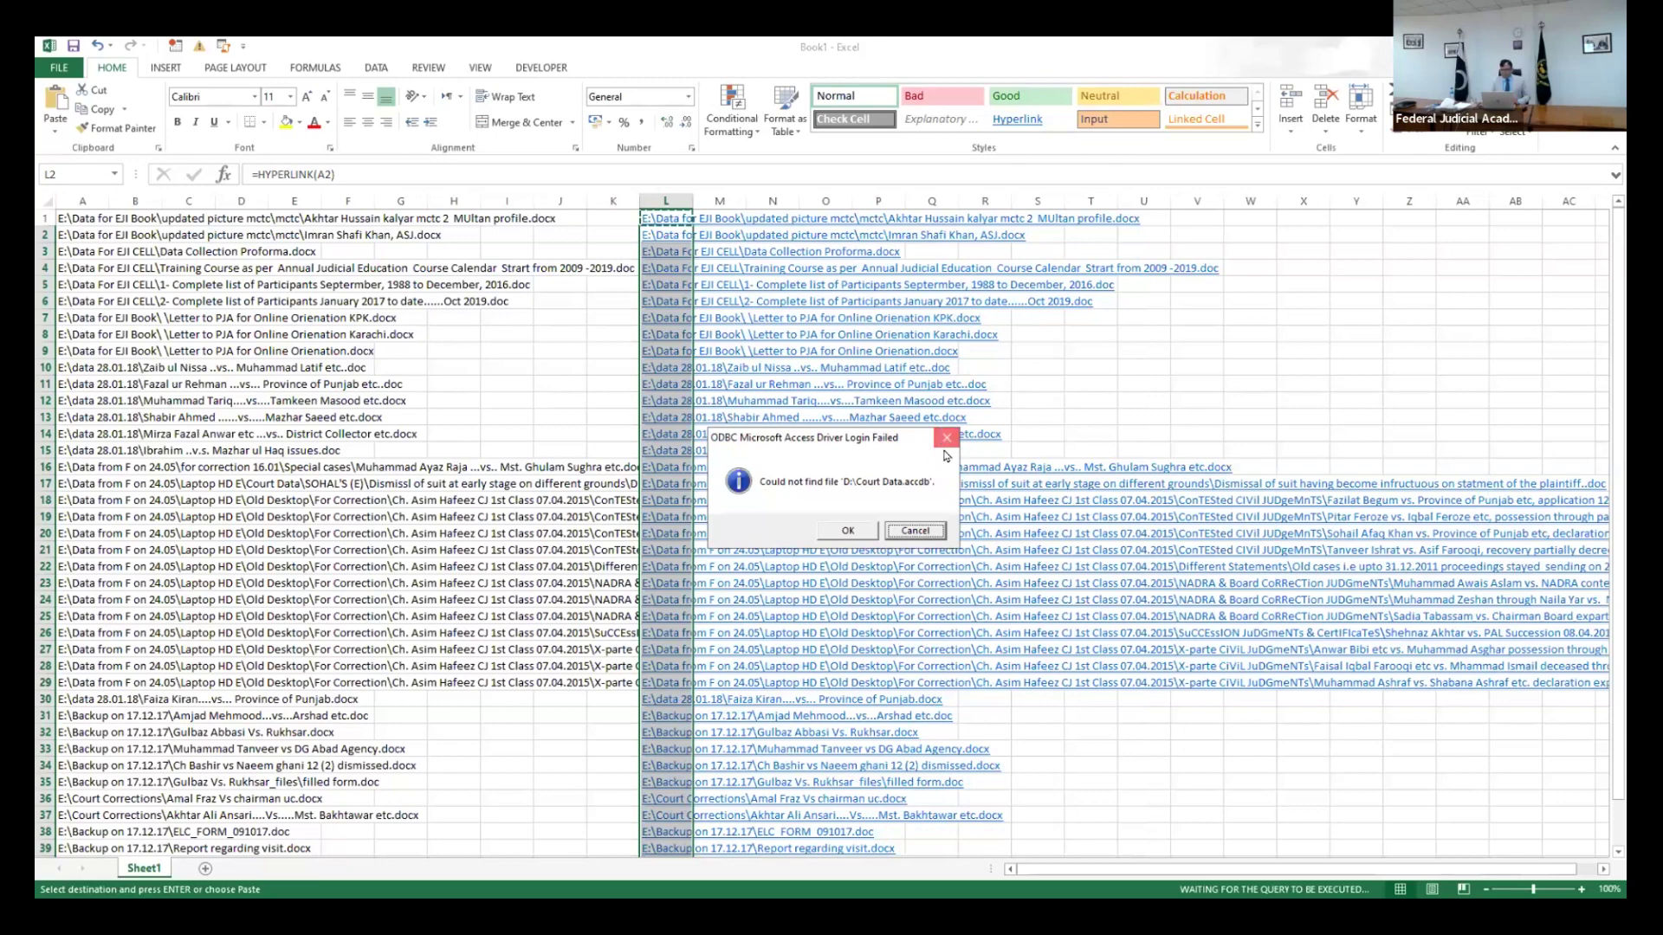
left_click(946, 438)
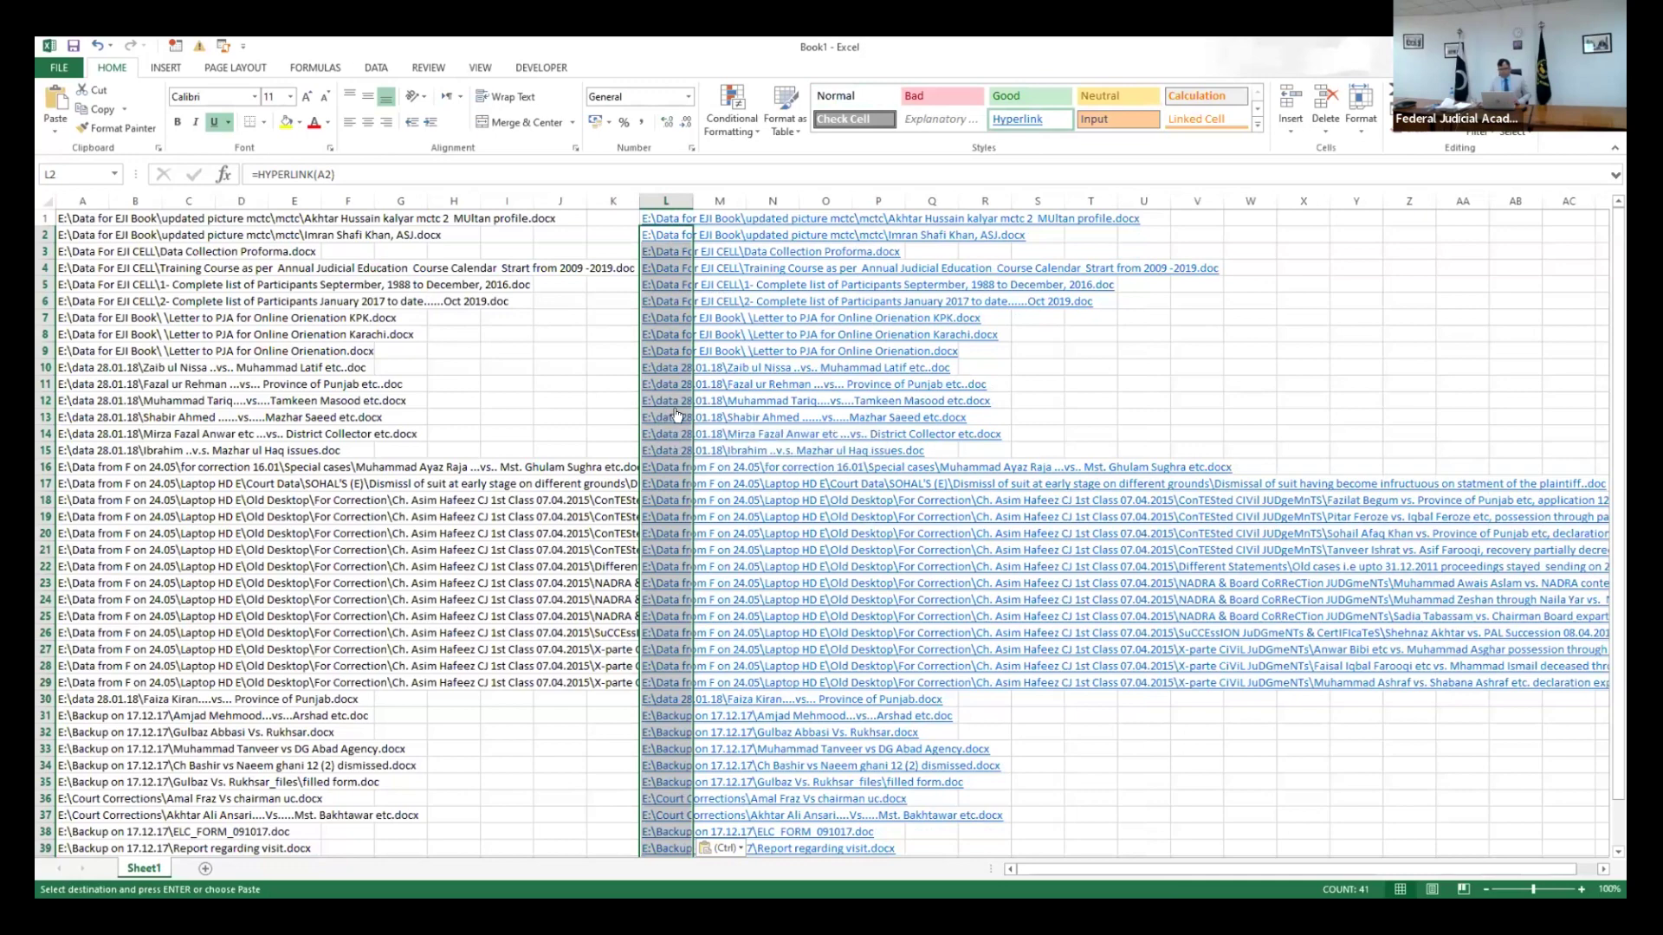
- Open the judgment linked in L13, accepting the security notice, then return to Excel
left_click(671, 418)
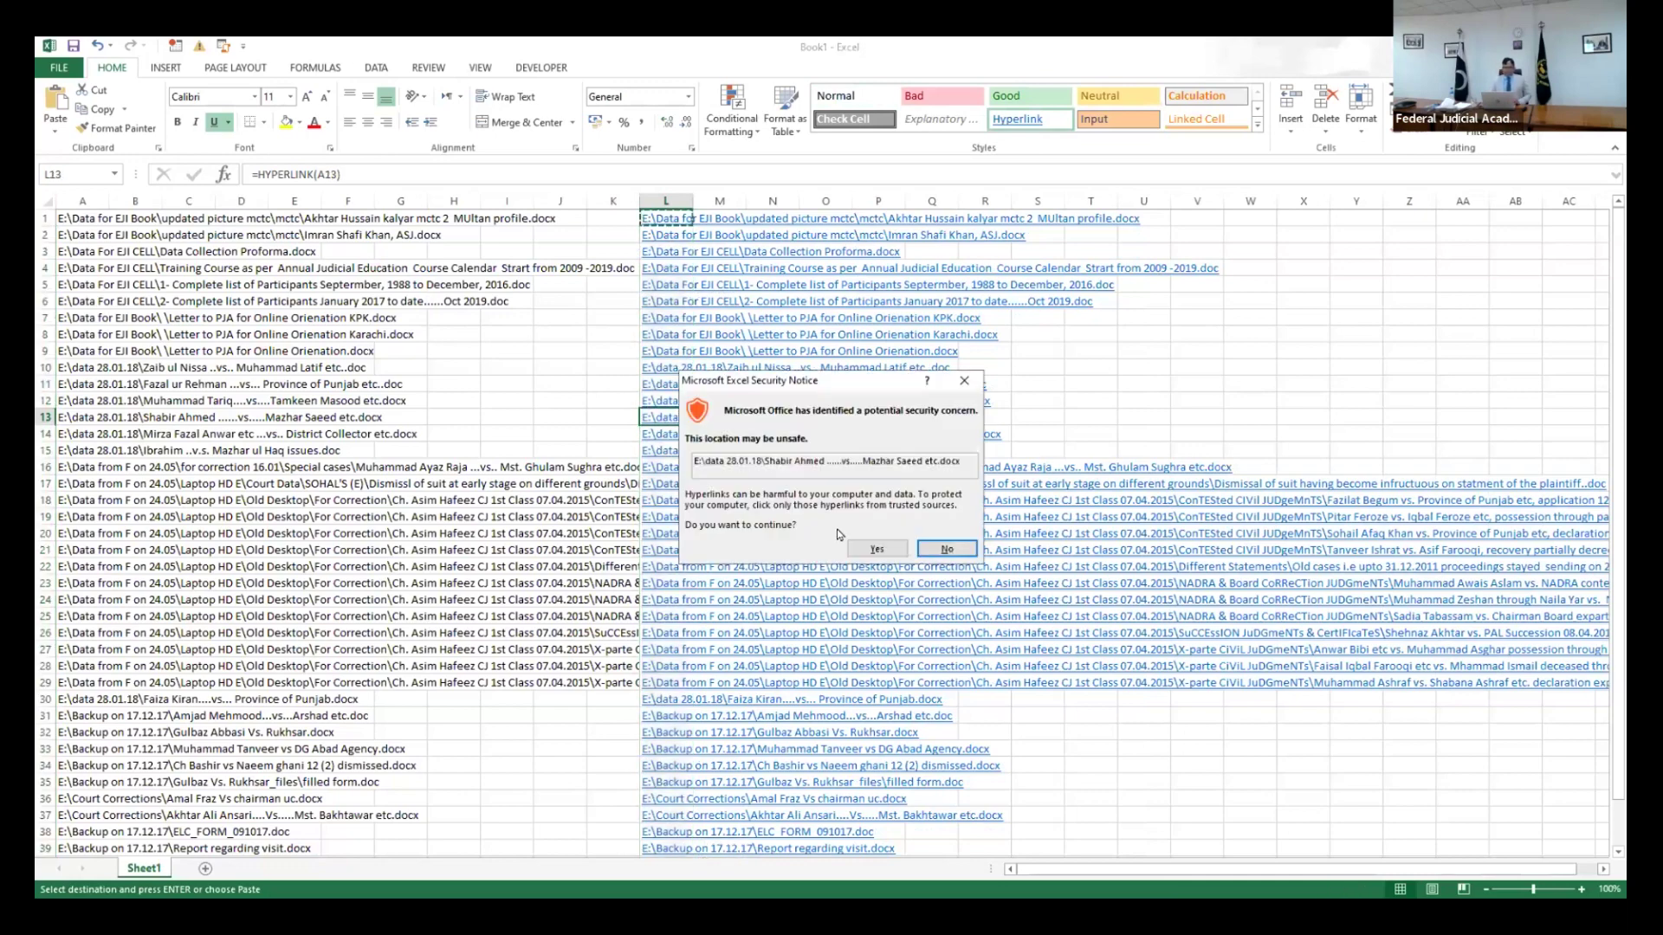
left_click(870, 549)
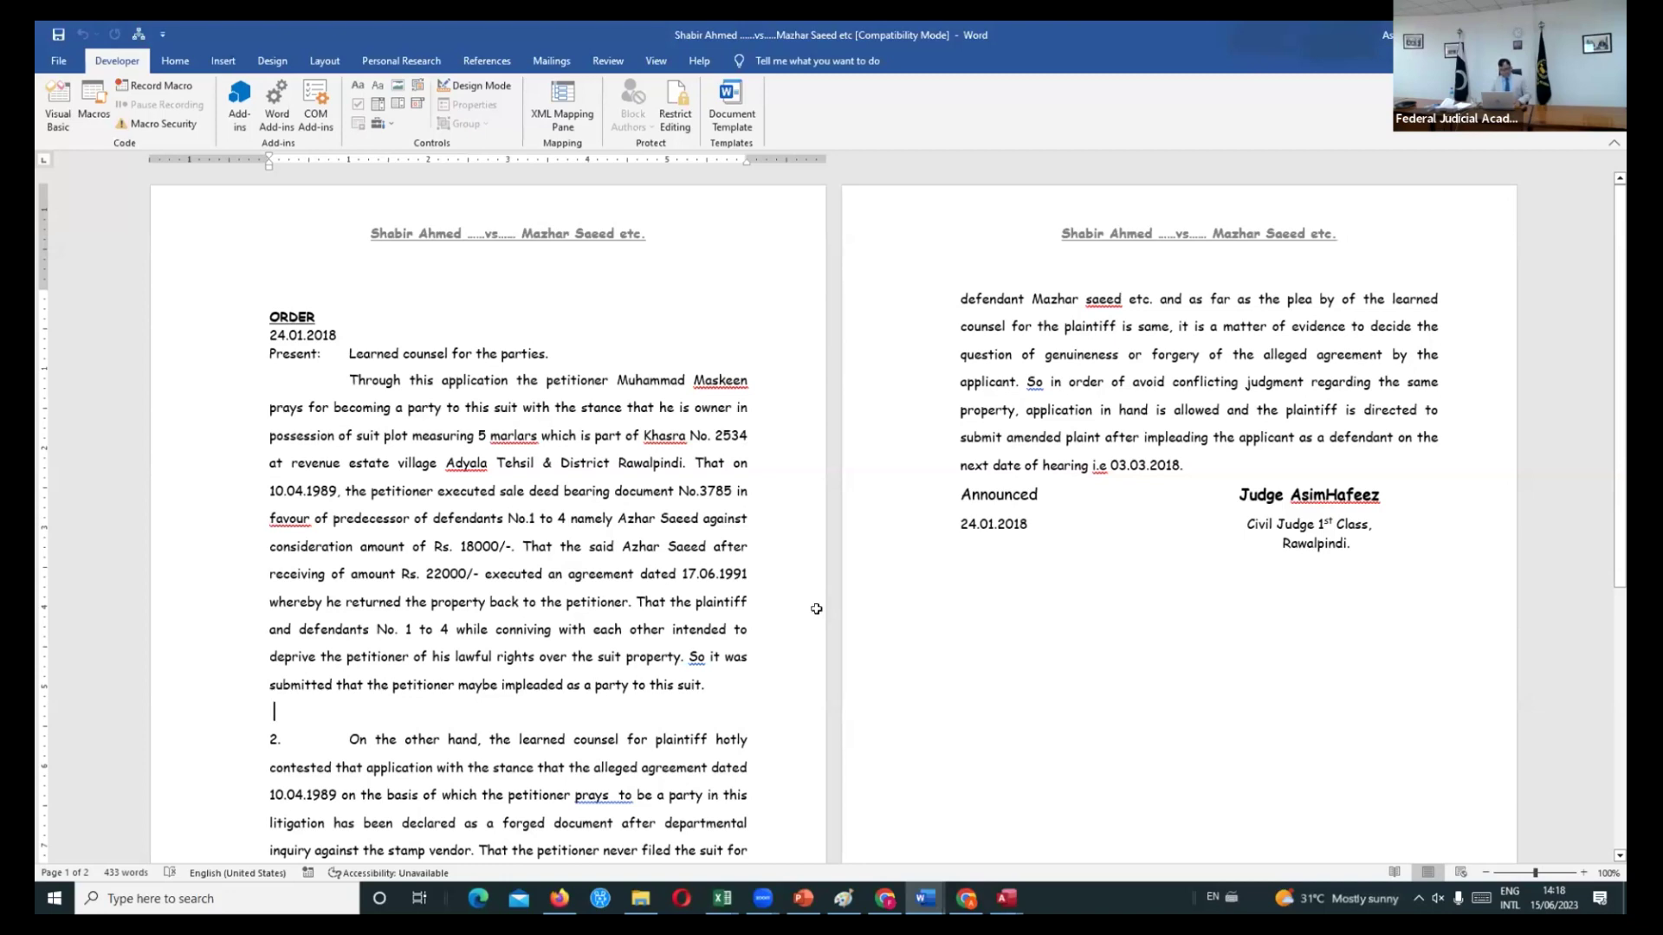
key("alt+Tab")
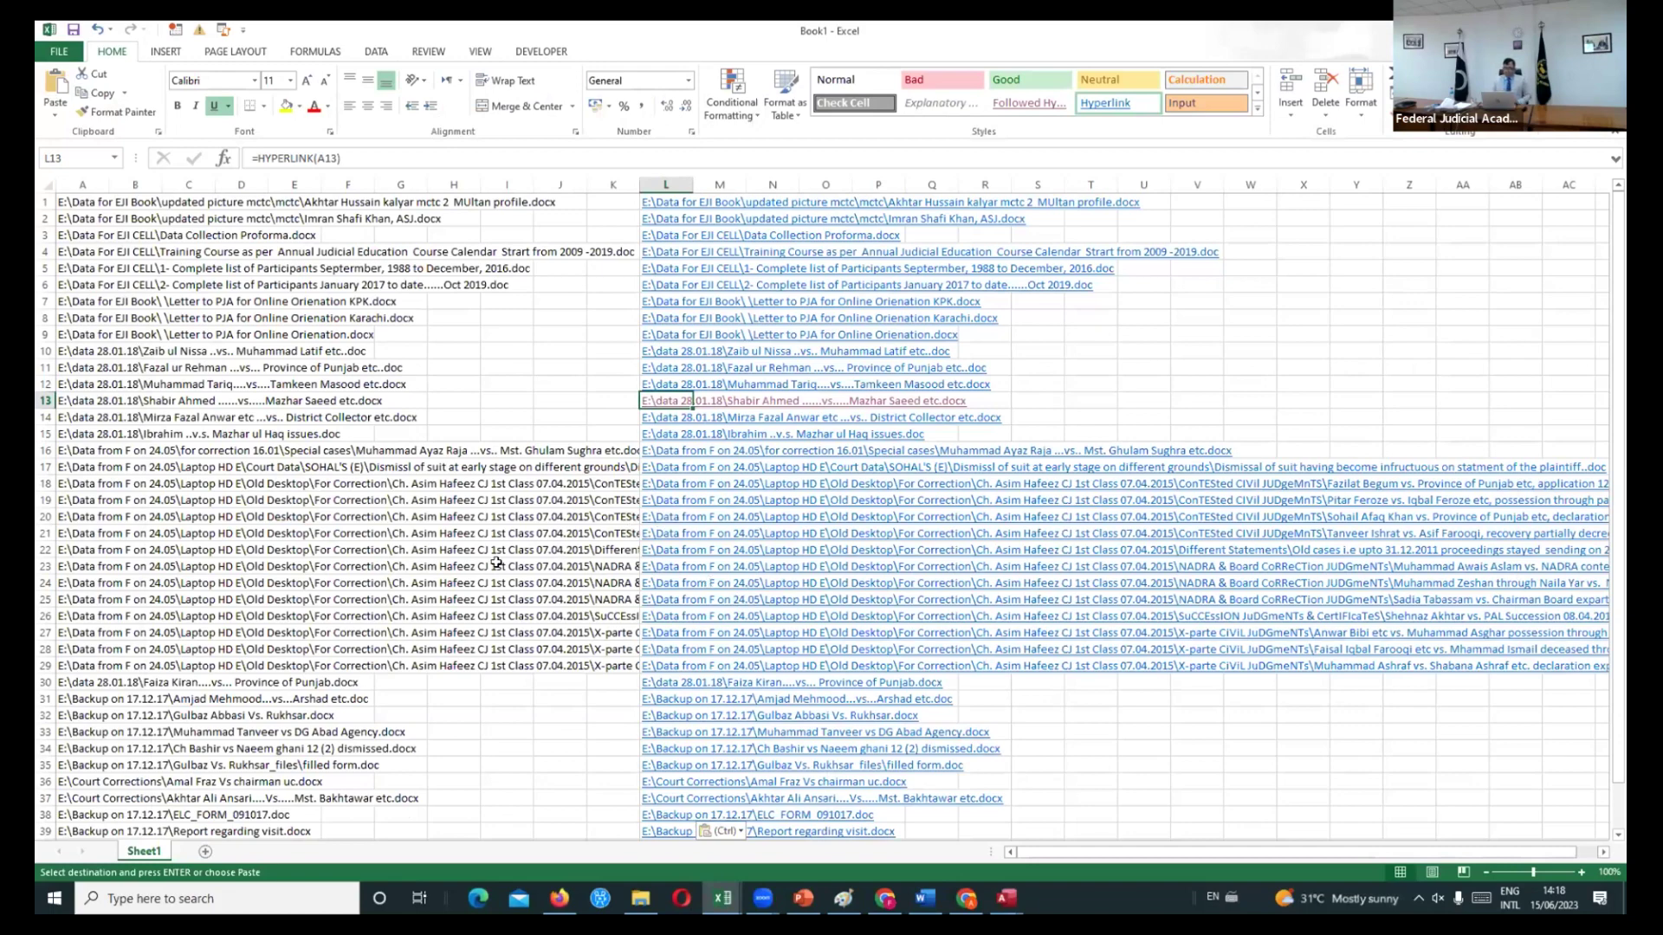
- Bring the Voice Typing document forward with the cursor after its last line, Chatgpt
left_click(497, 563)
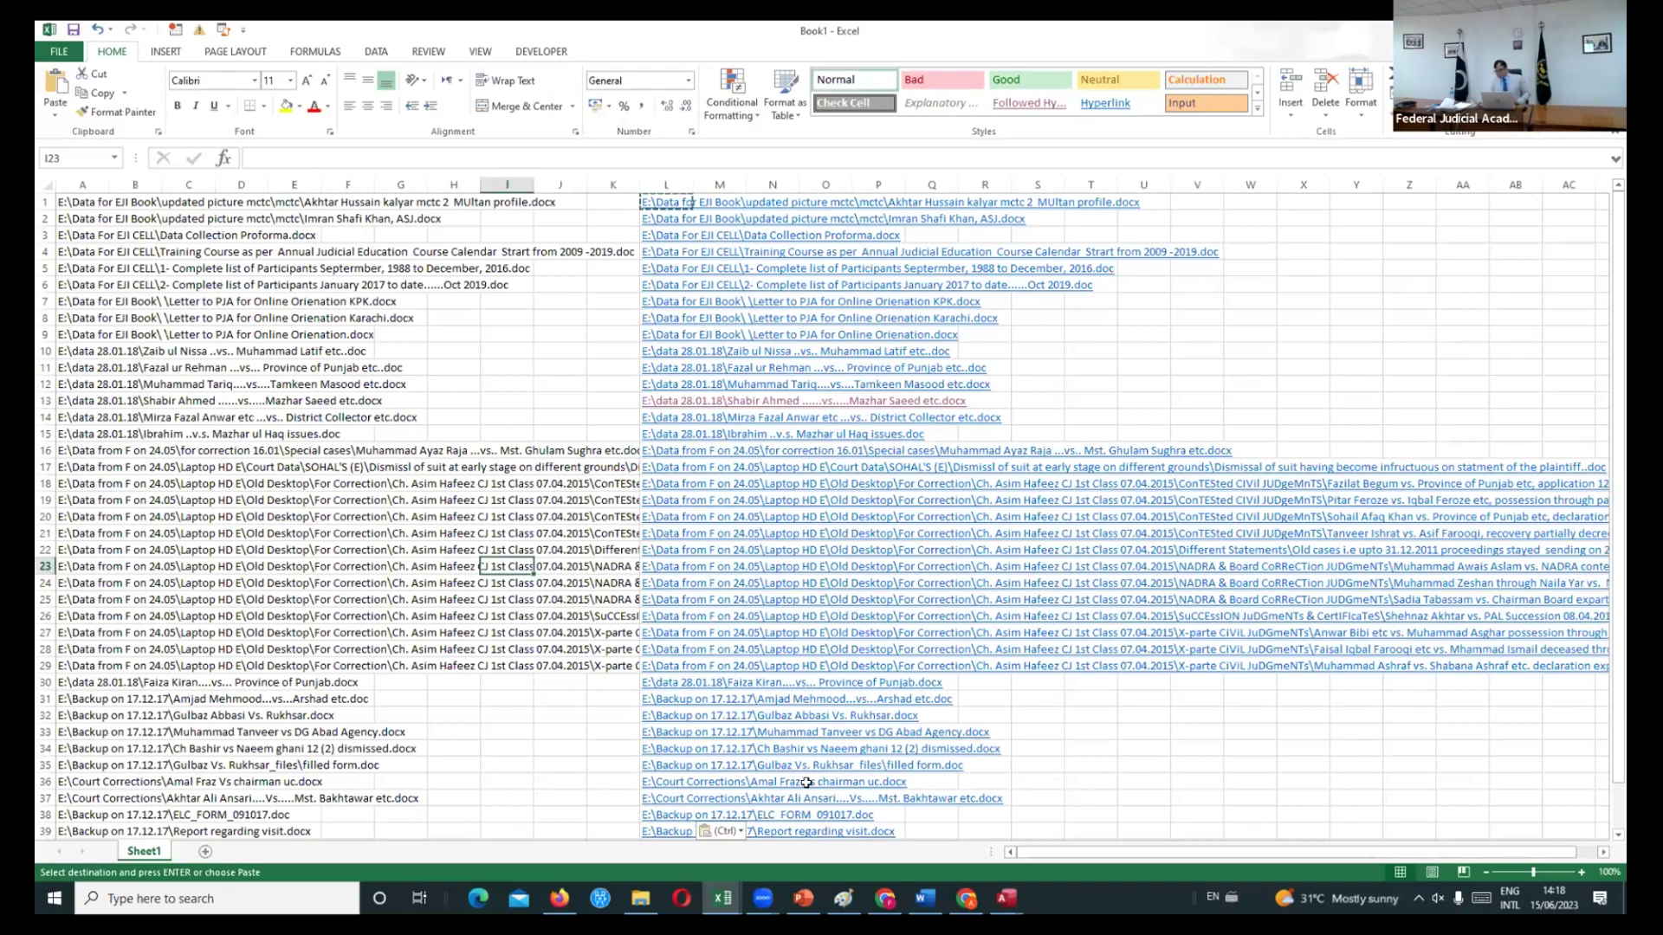
key("Down")
key("Down")
key("Down")
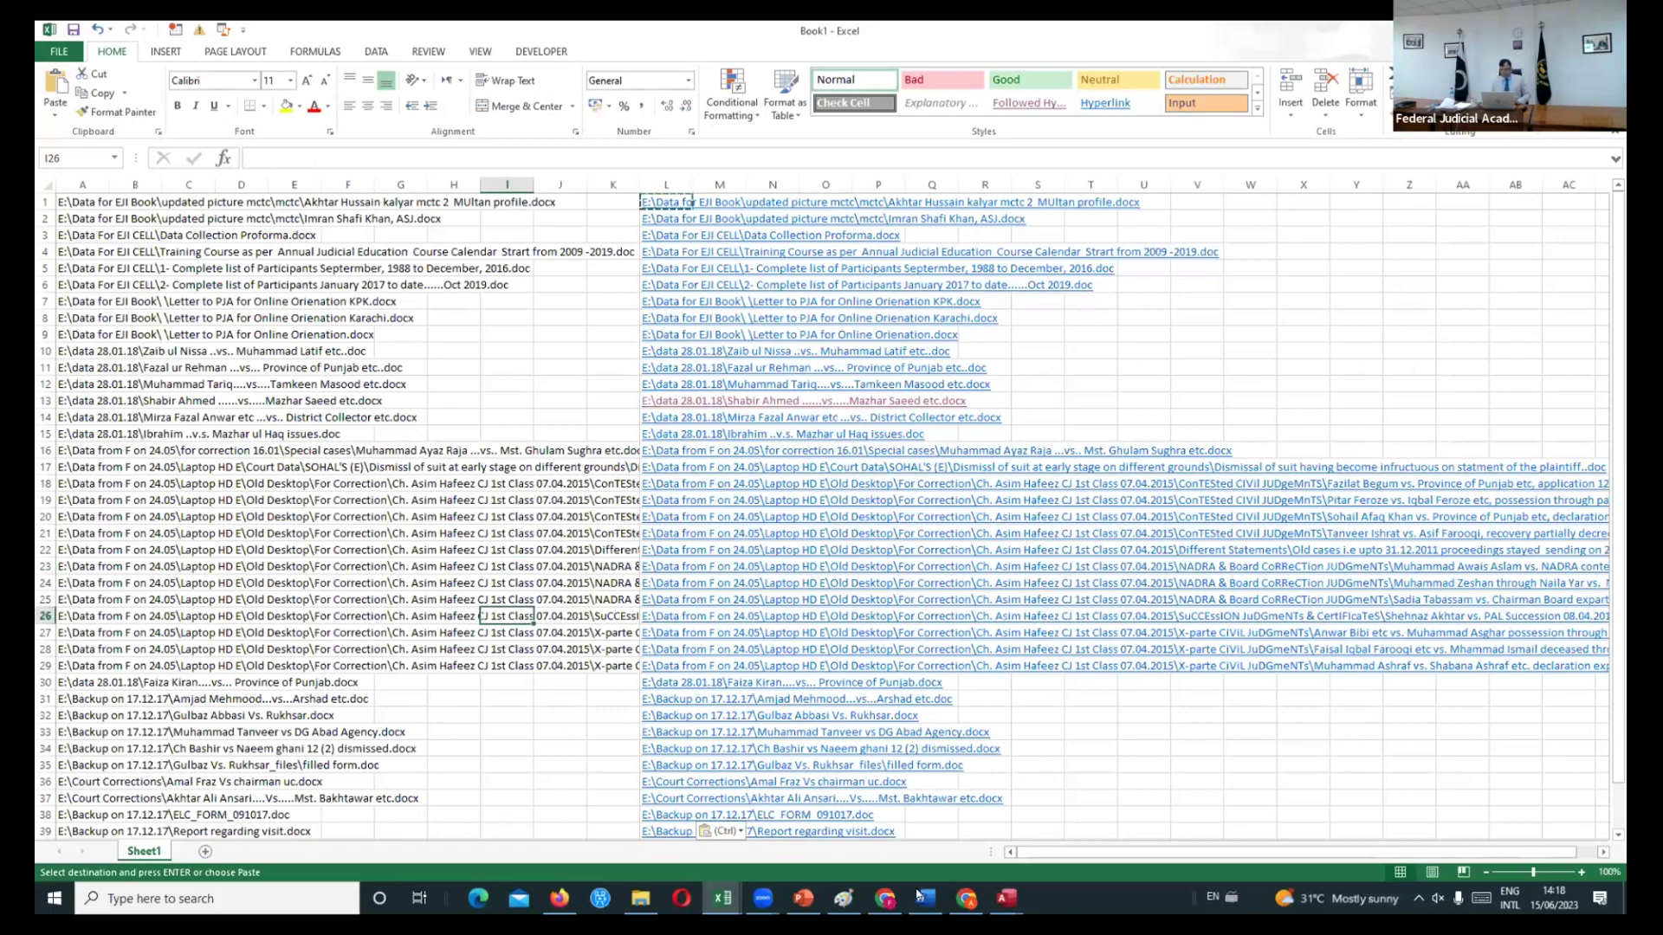
left_click(919, 897)
left_click(582, 779)
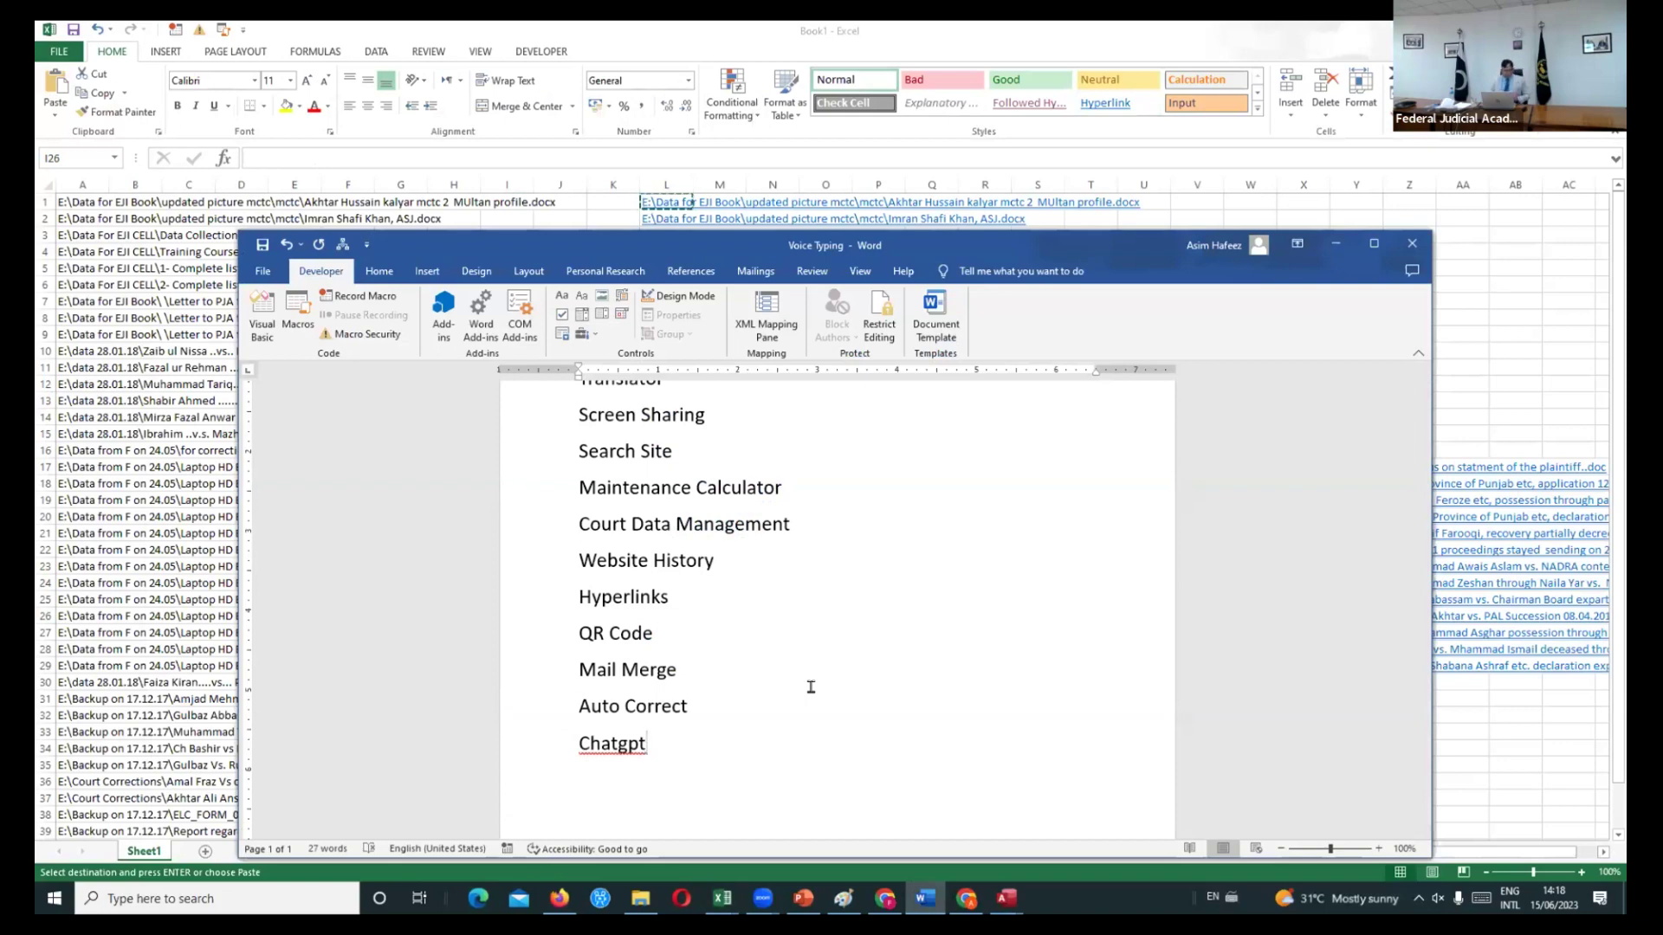
- Maximize Word, reopen the judgment from Recent, and add blank lines below the signature block
left_click(1374, 244)
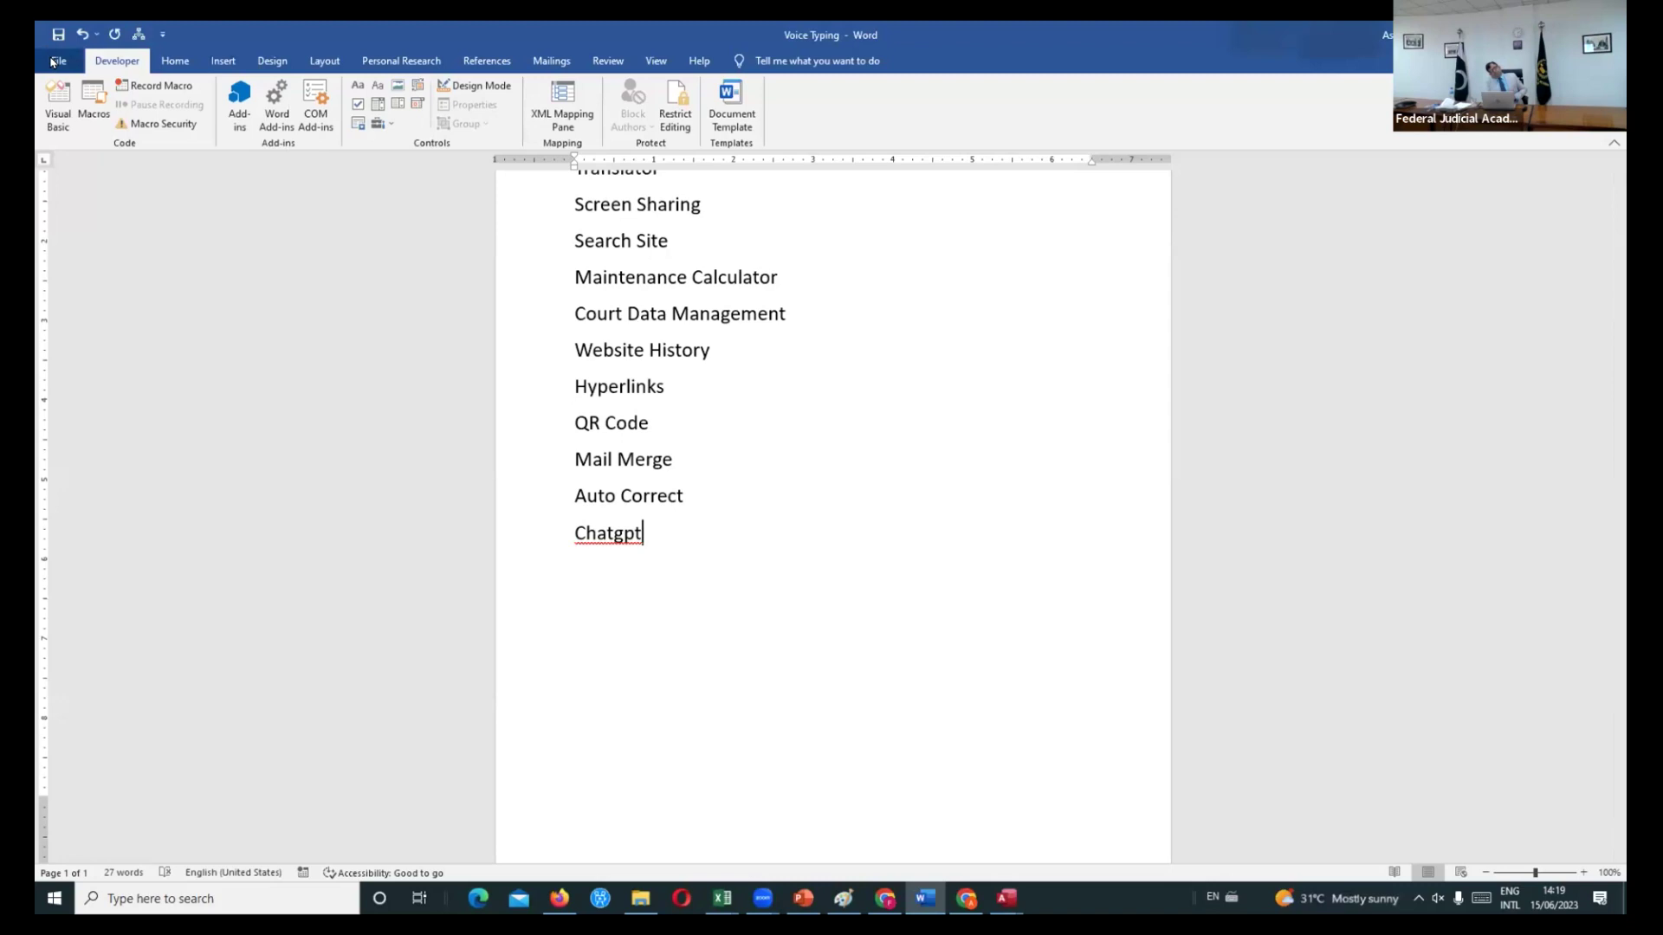
left_click(53, 62)
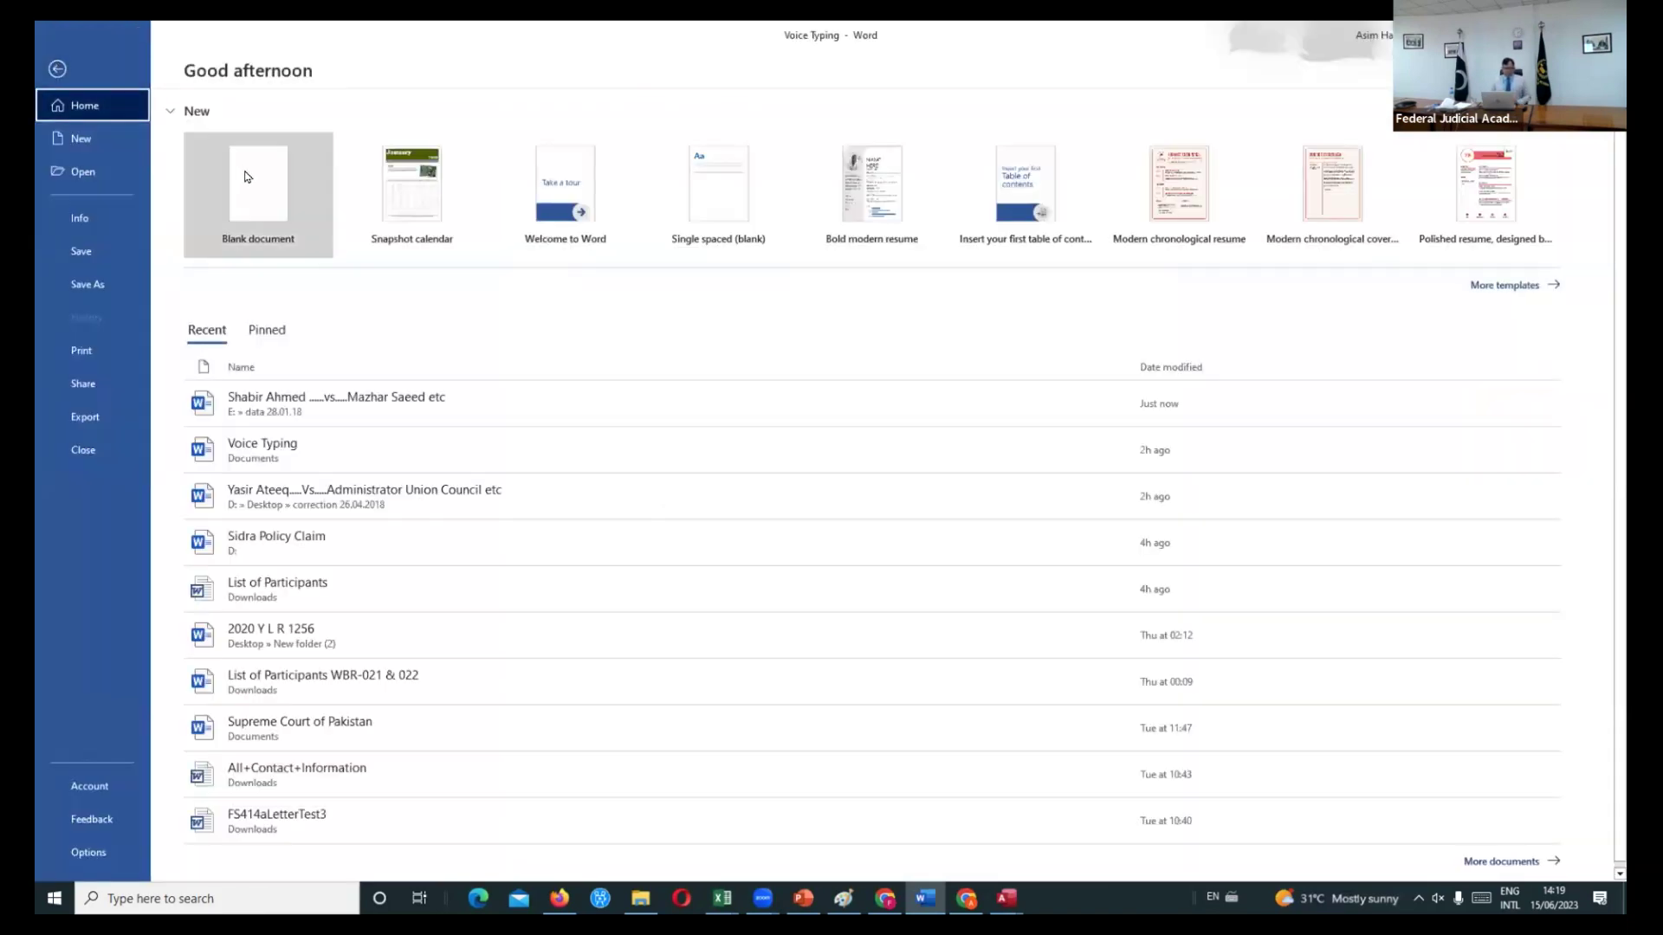
left_click(301, 412)
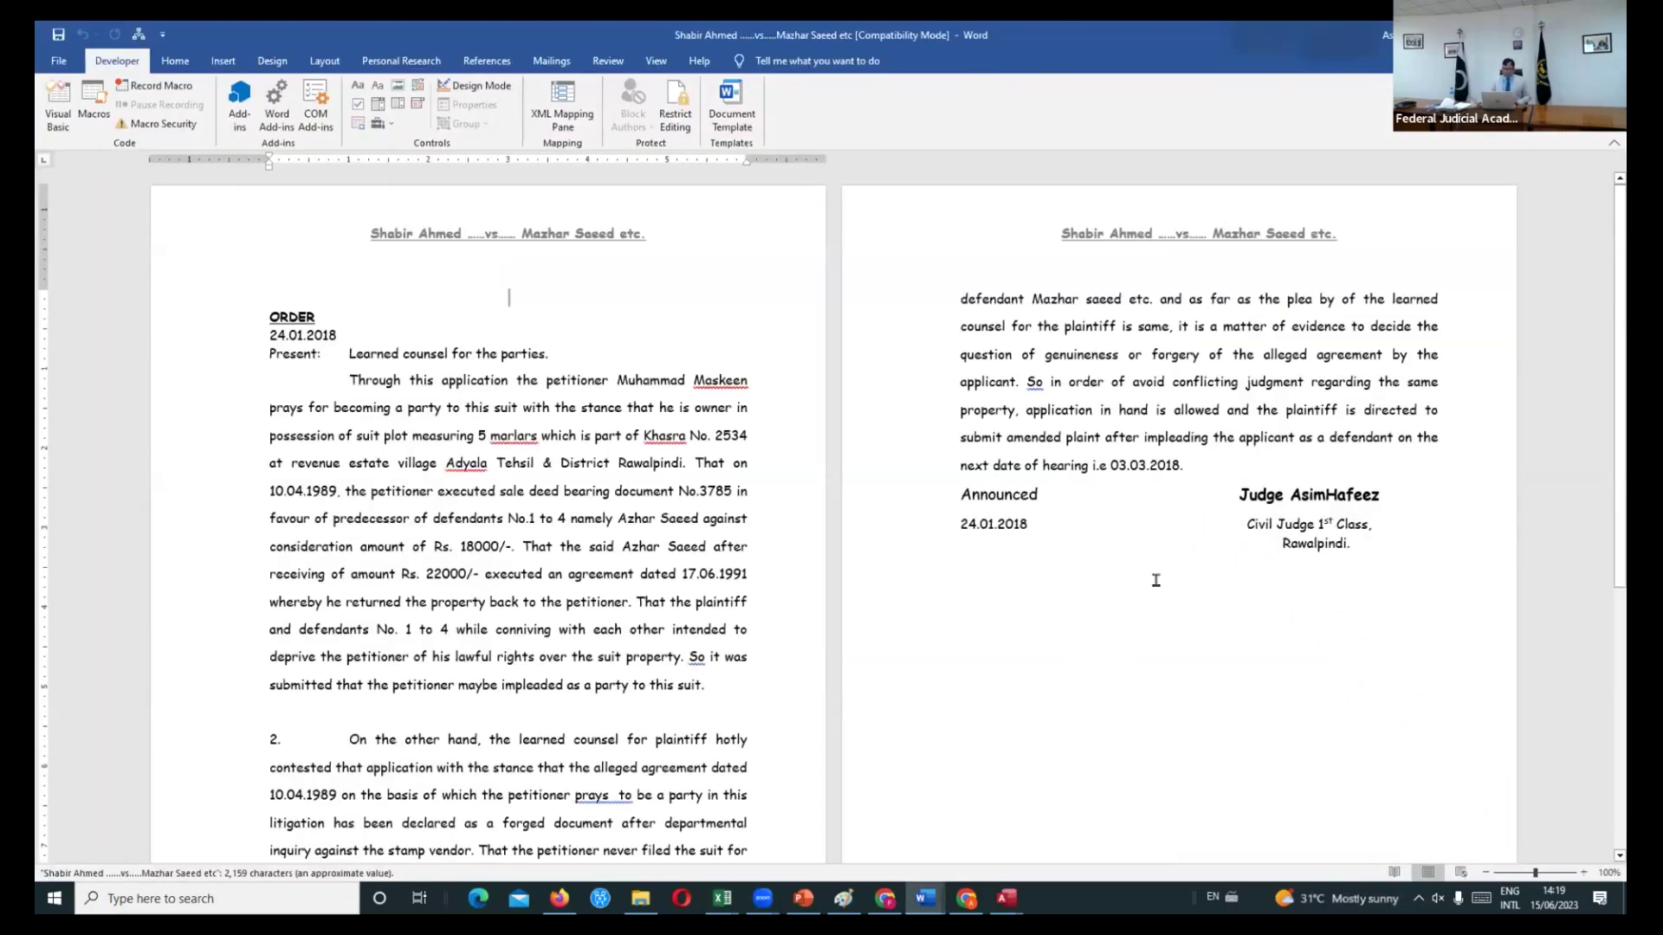
left_click(1155, 580)
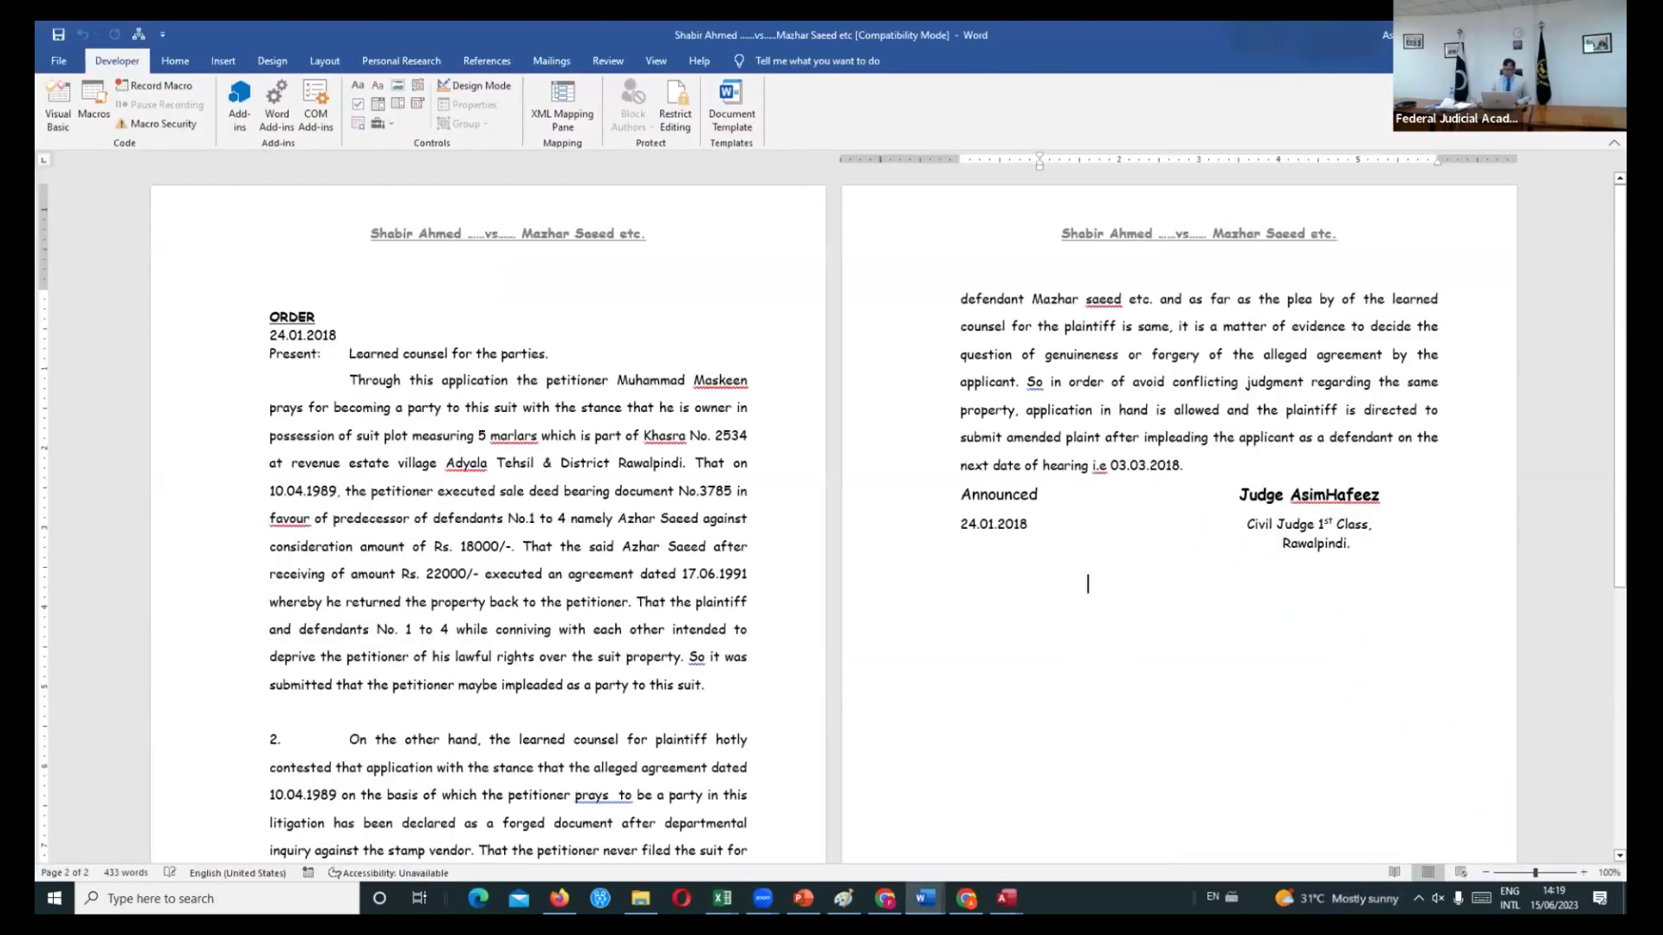
key("Return")
key("Return")
key("Return")
key("Return")
key("Return")
key("Return")
key("Return")
key("Return")
key("Return")
key("Return")
key("Return")
key("Return")
key("Return")
key("Return")
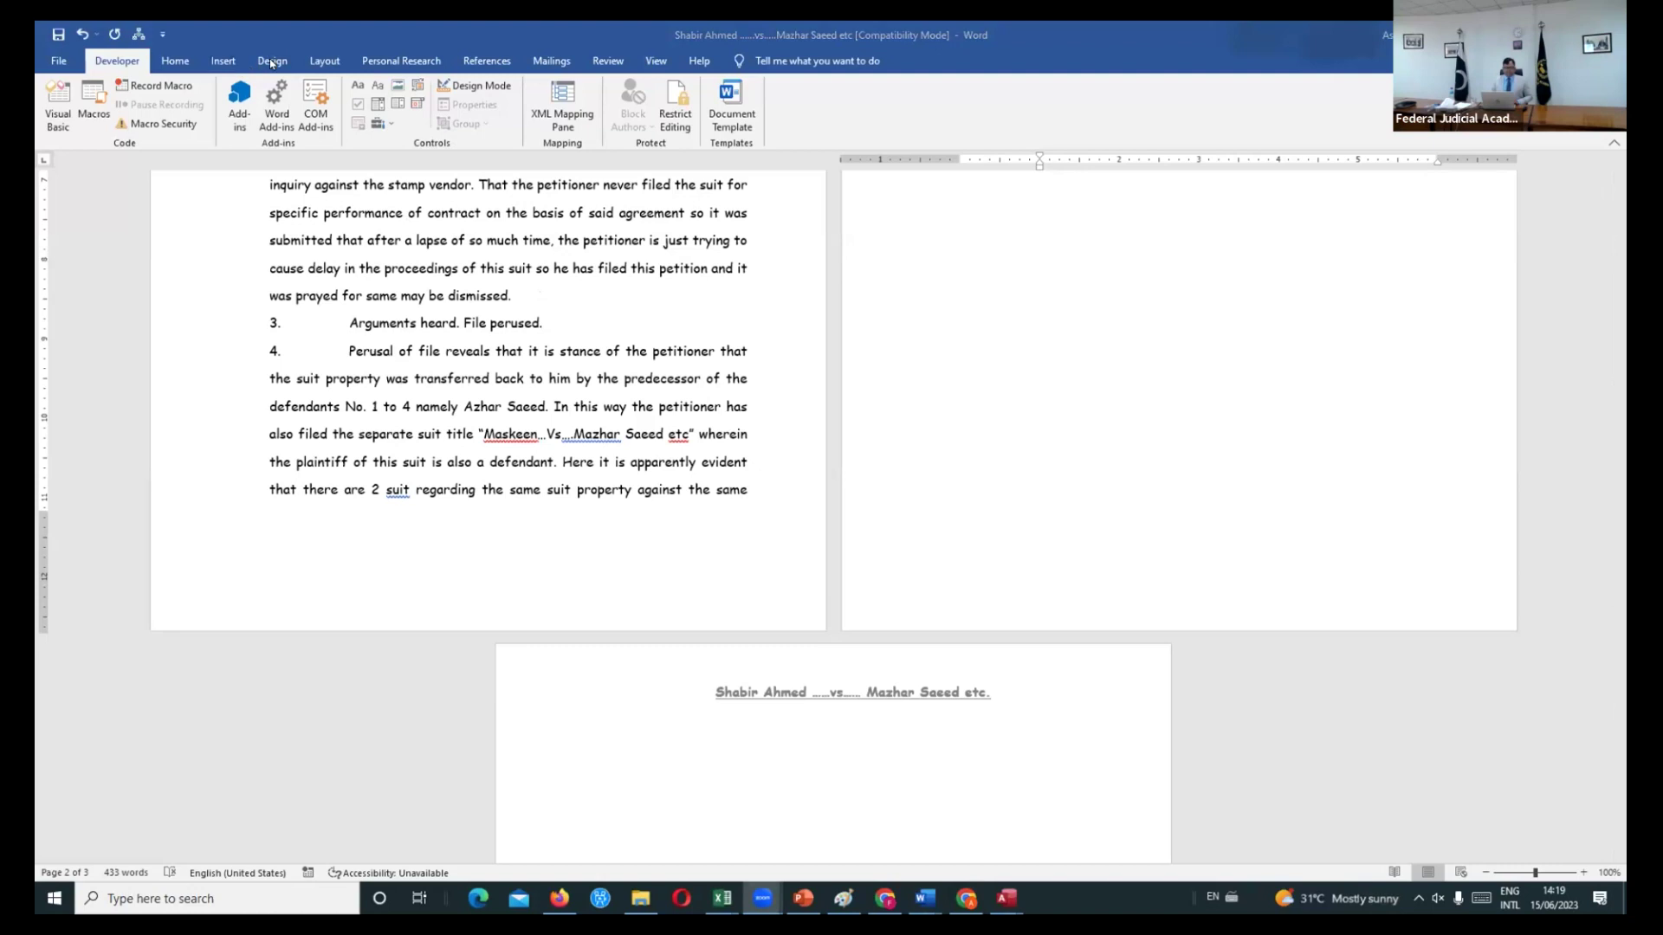
left_click(219, 61)
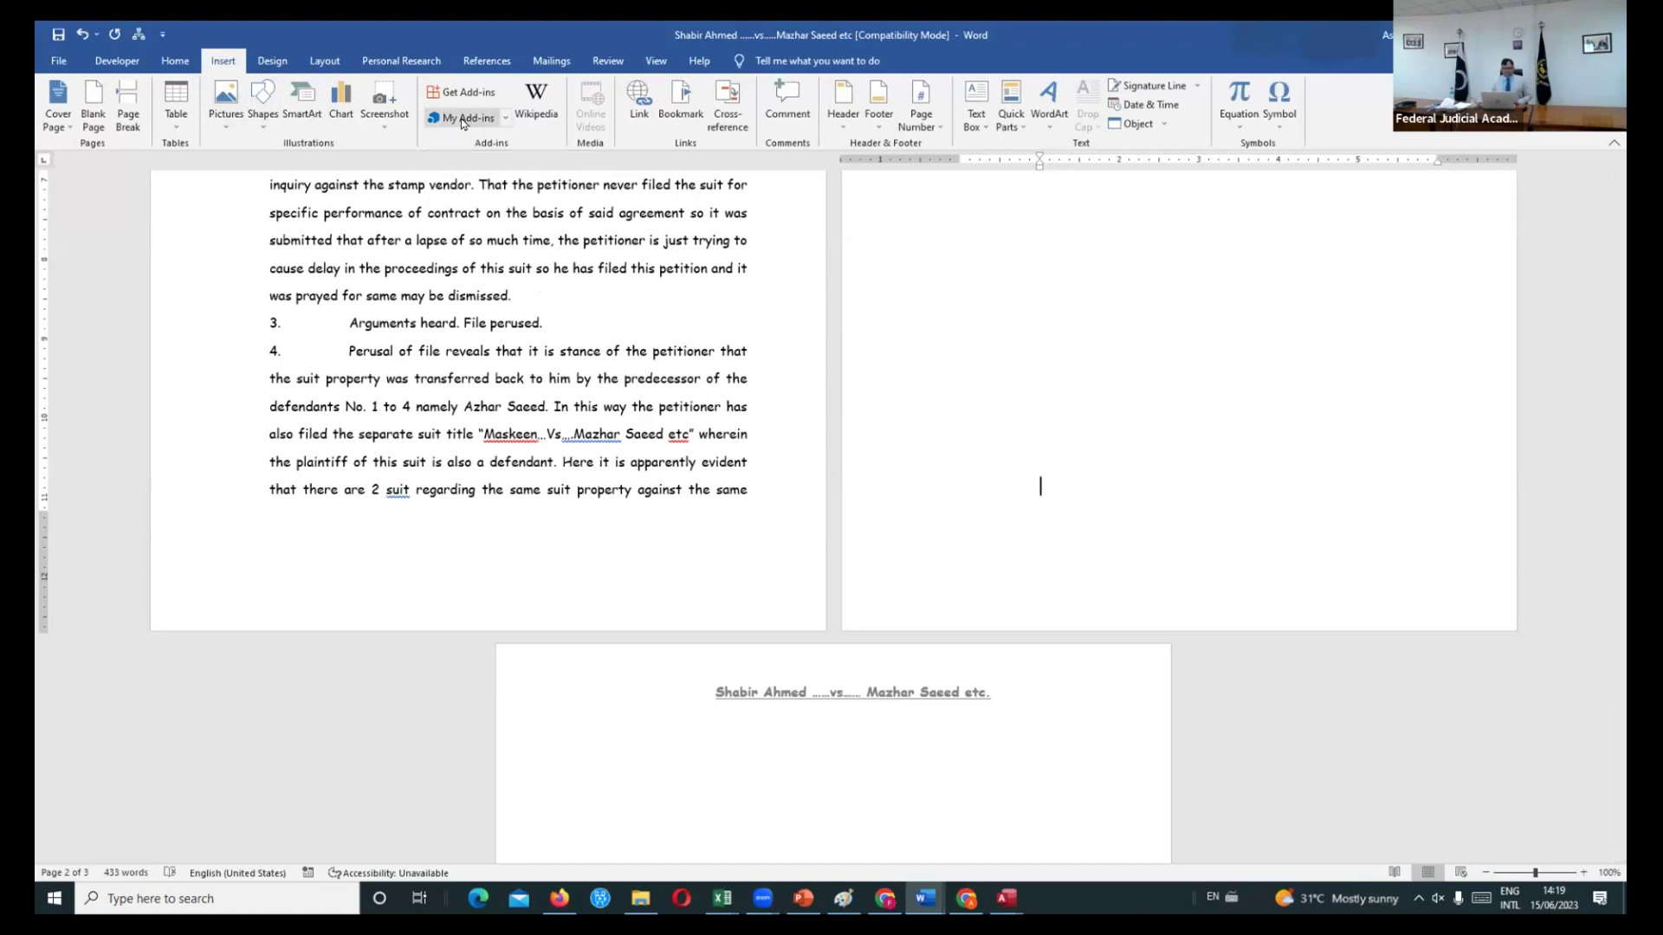
left_click(505, 120)
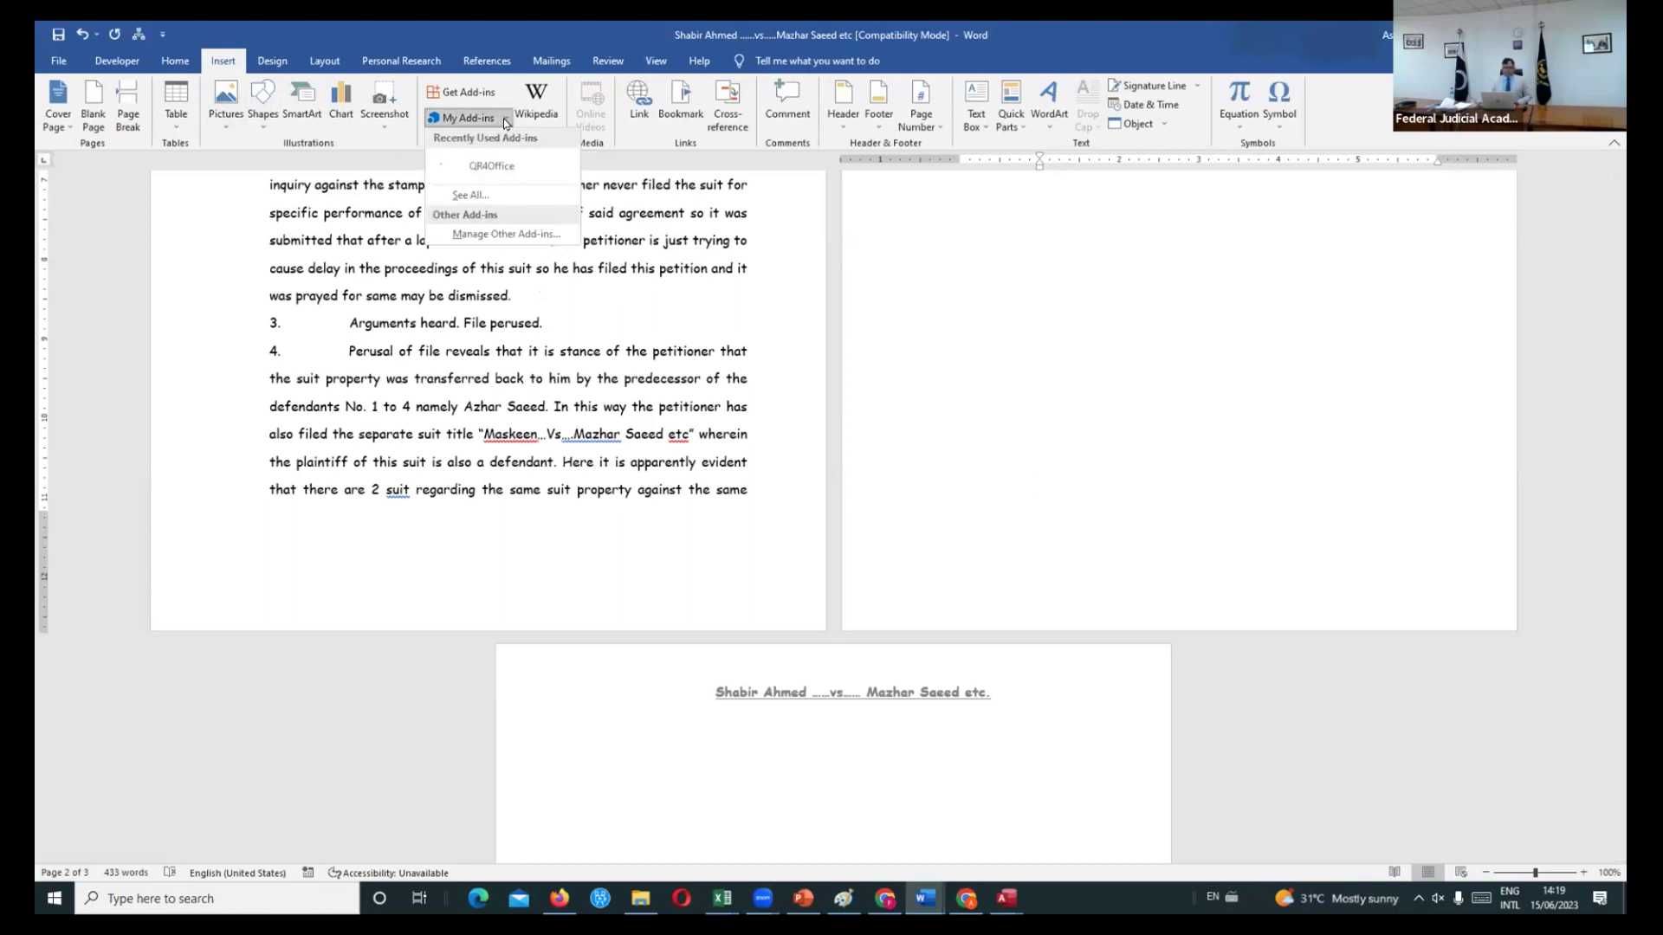
left_click(477, 201)
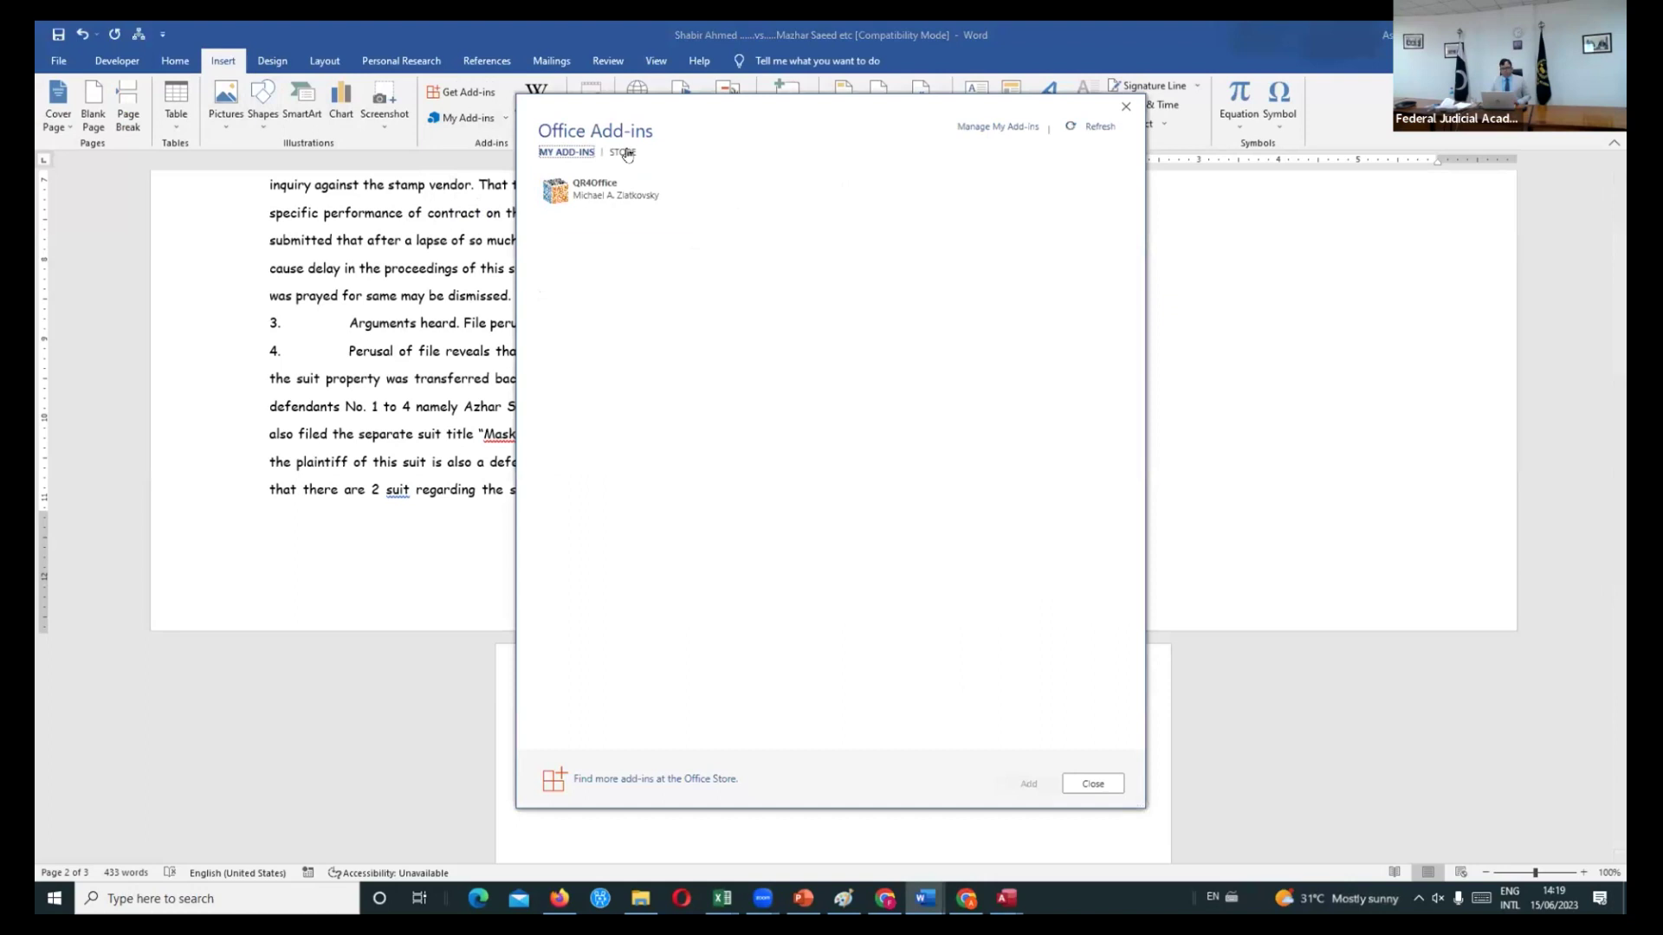
left_click(622, 152)
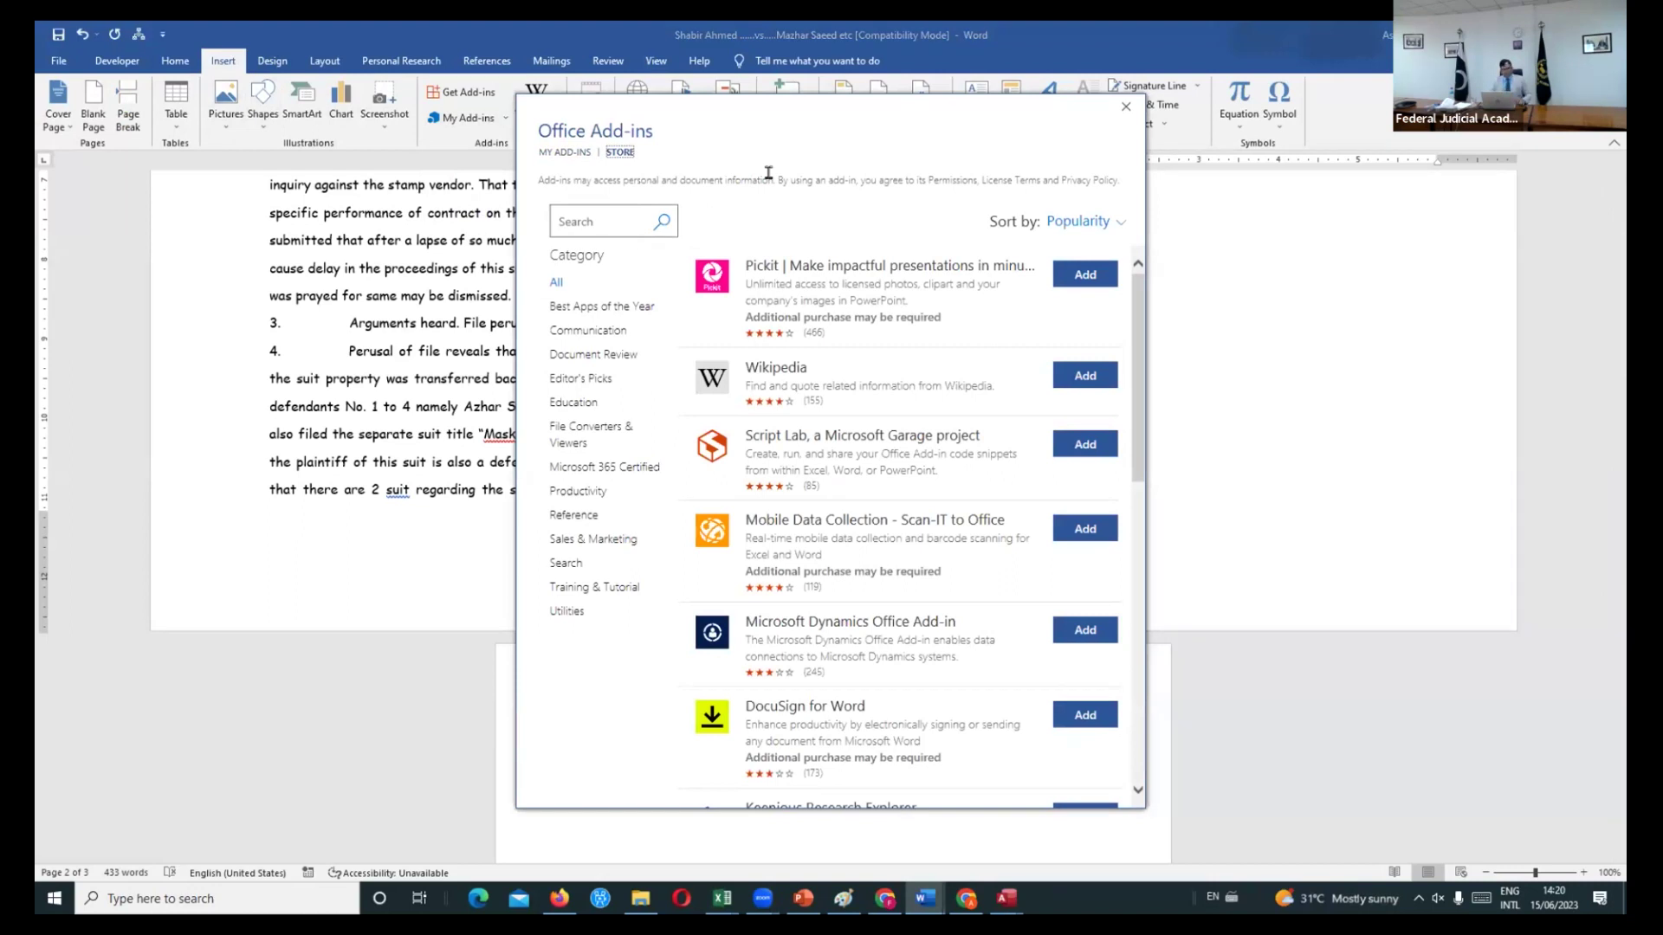
left_click(624, 214)
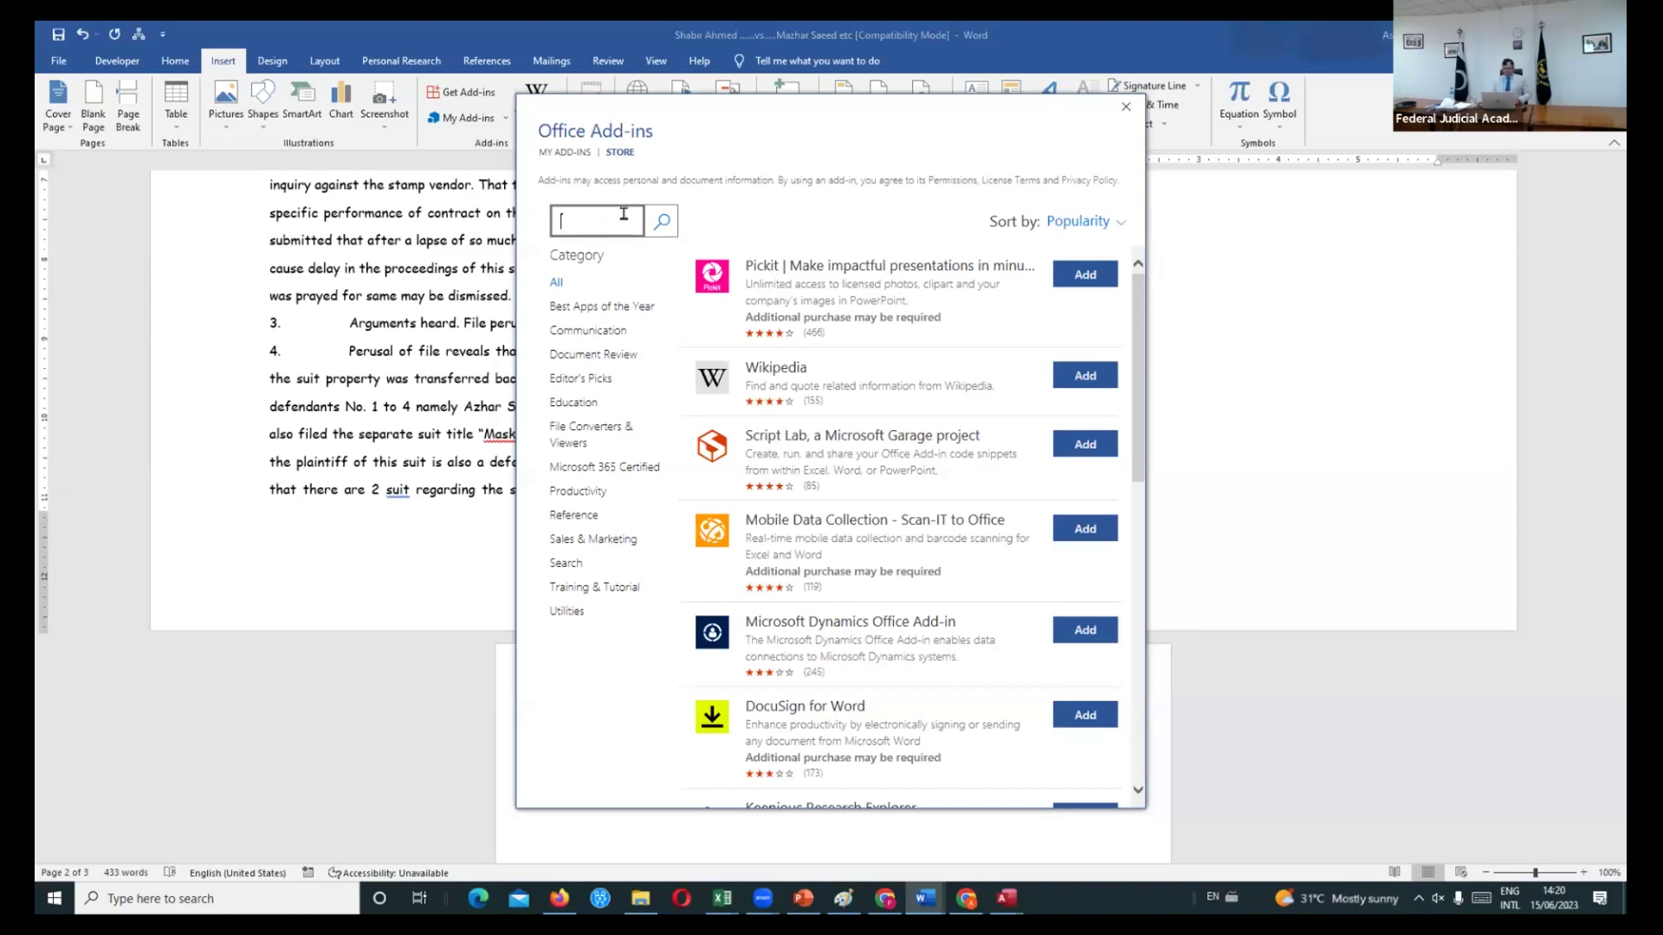
type("qr4office")
key("Return")
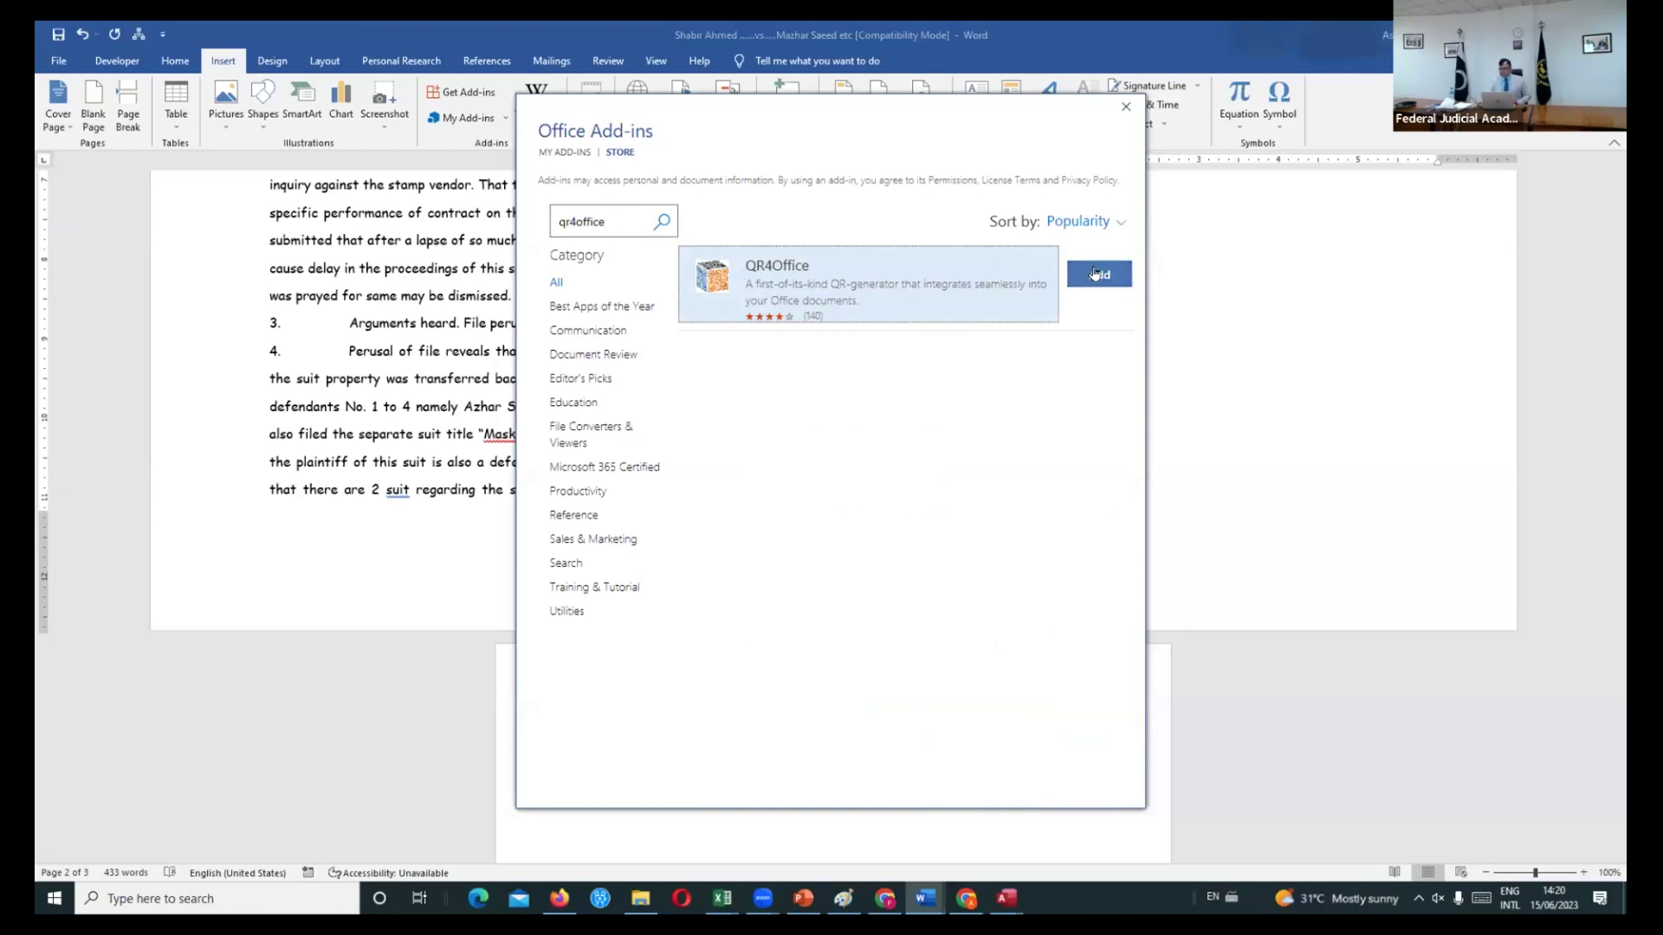
left_click(1125, 107)
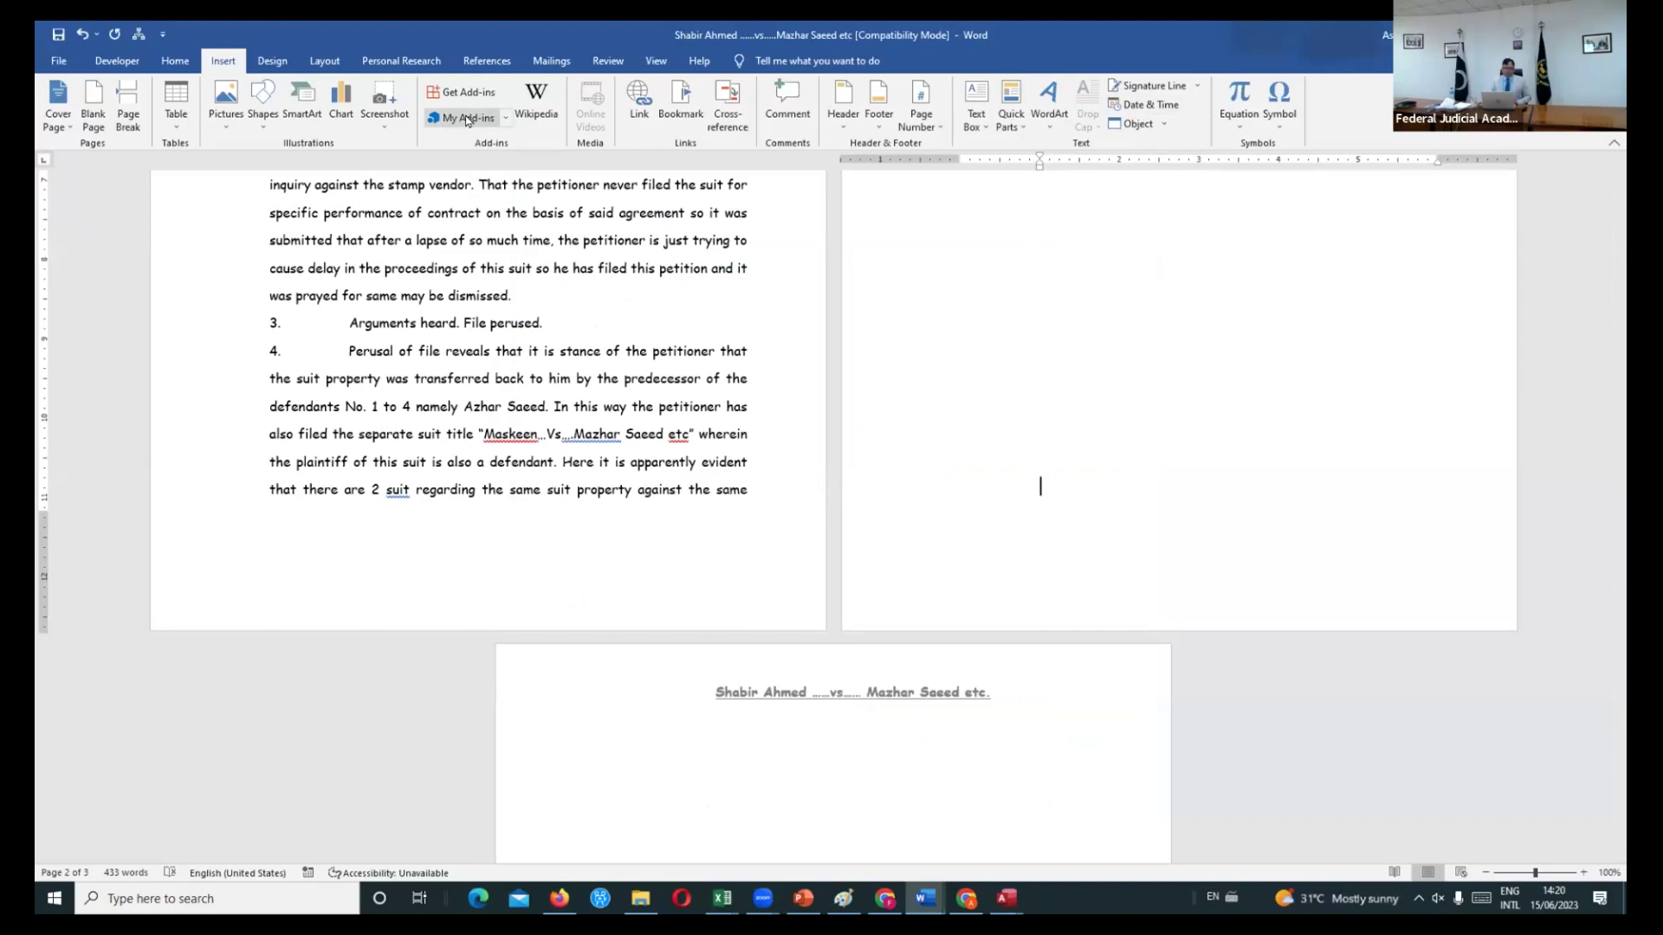
- Launch QR4Office from My Add-ins beside the judgment, then go to the File start page
left_click(506, 119)
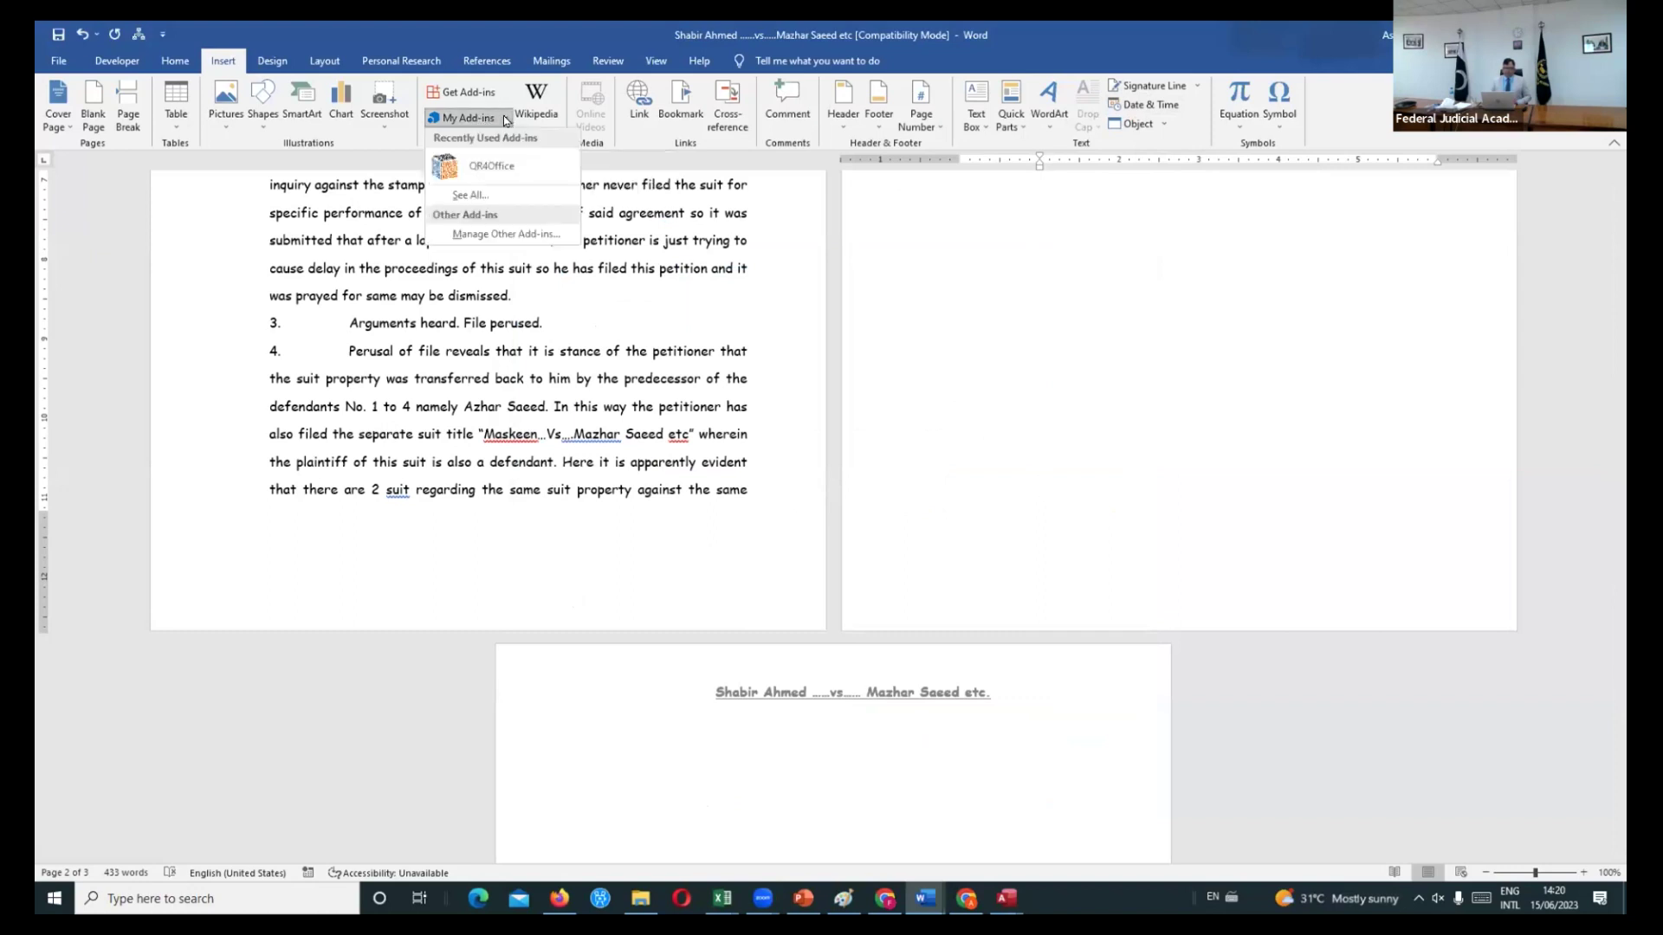
left_click(476, 177)
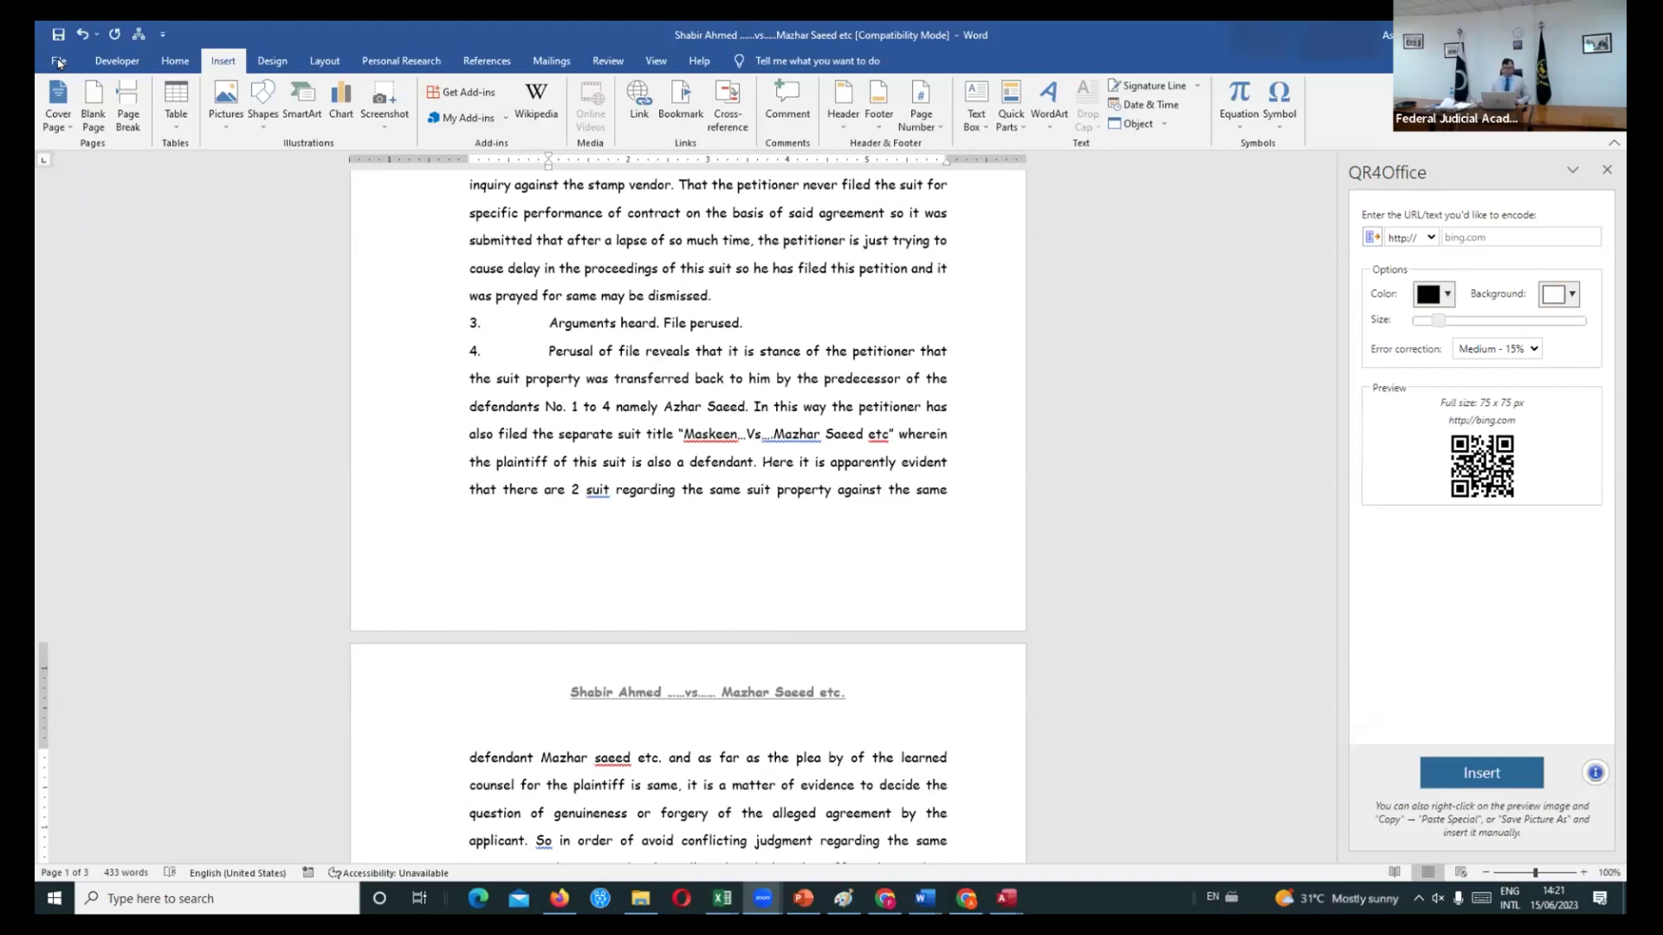
left_click(59, 64)
left_click(59, 63)
left_click(59, 63)
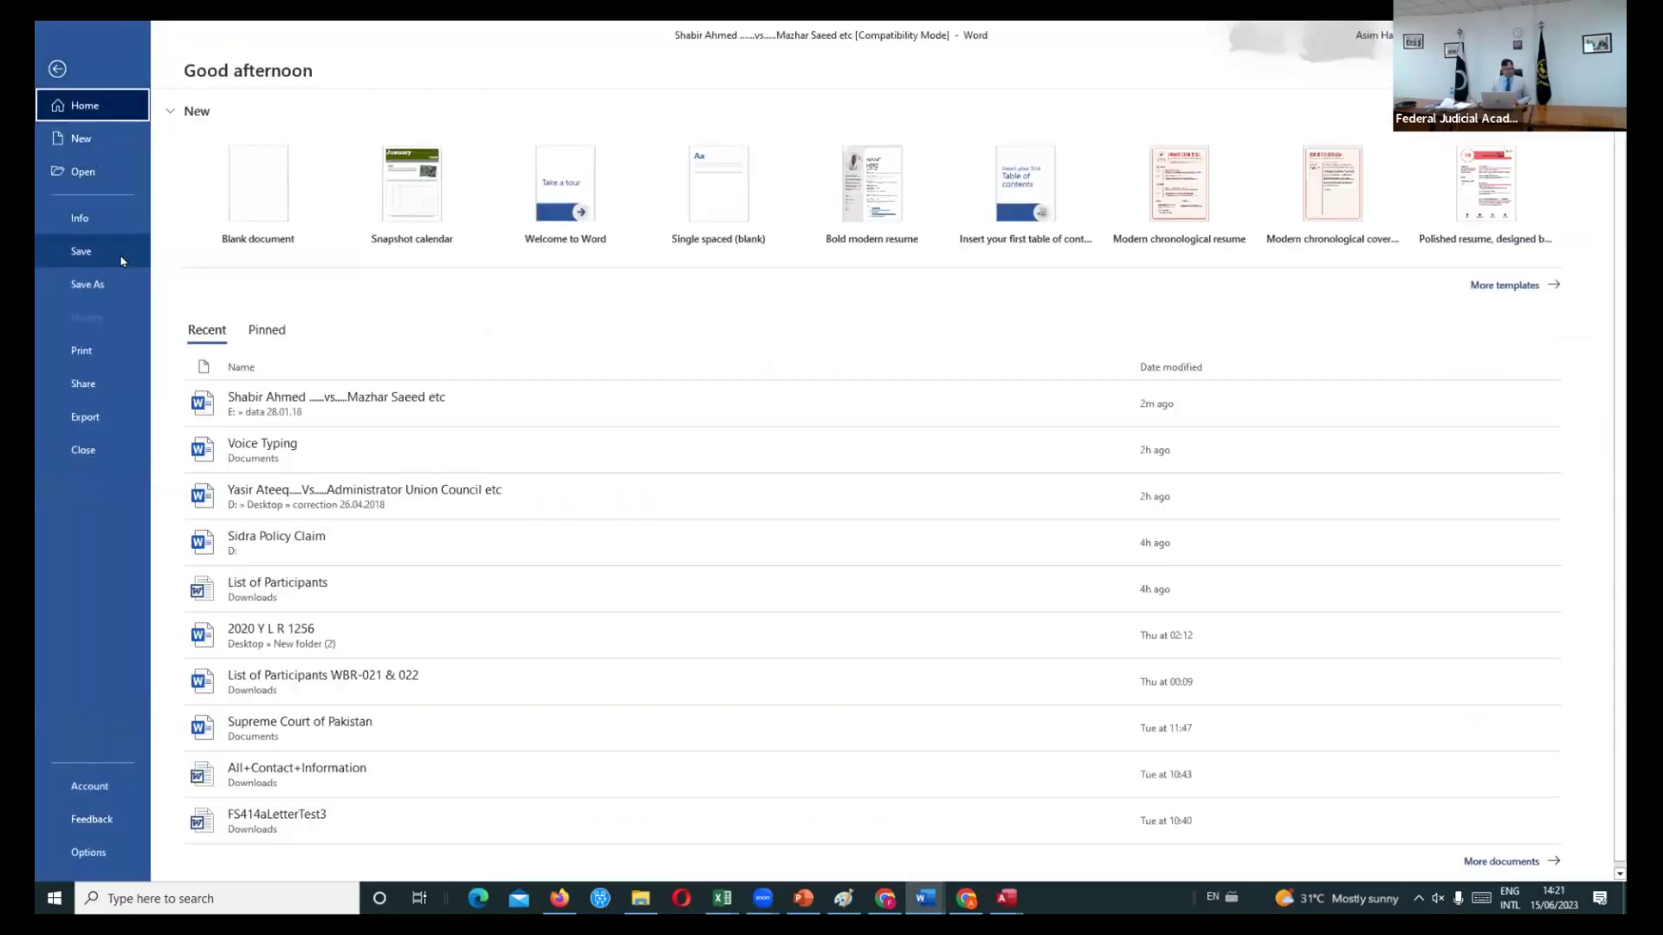
- Copy the judgment's file path from File > Info, then open page 1's footer for editing
left_click(93, 222)
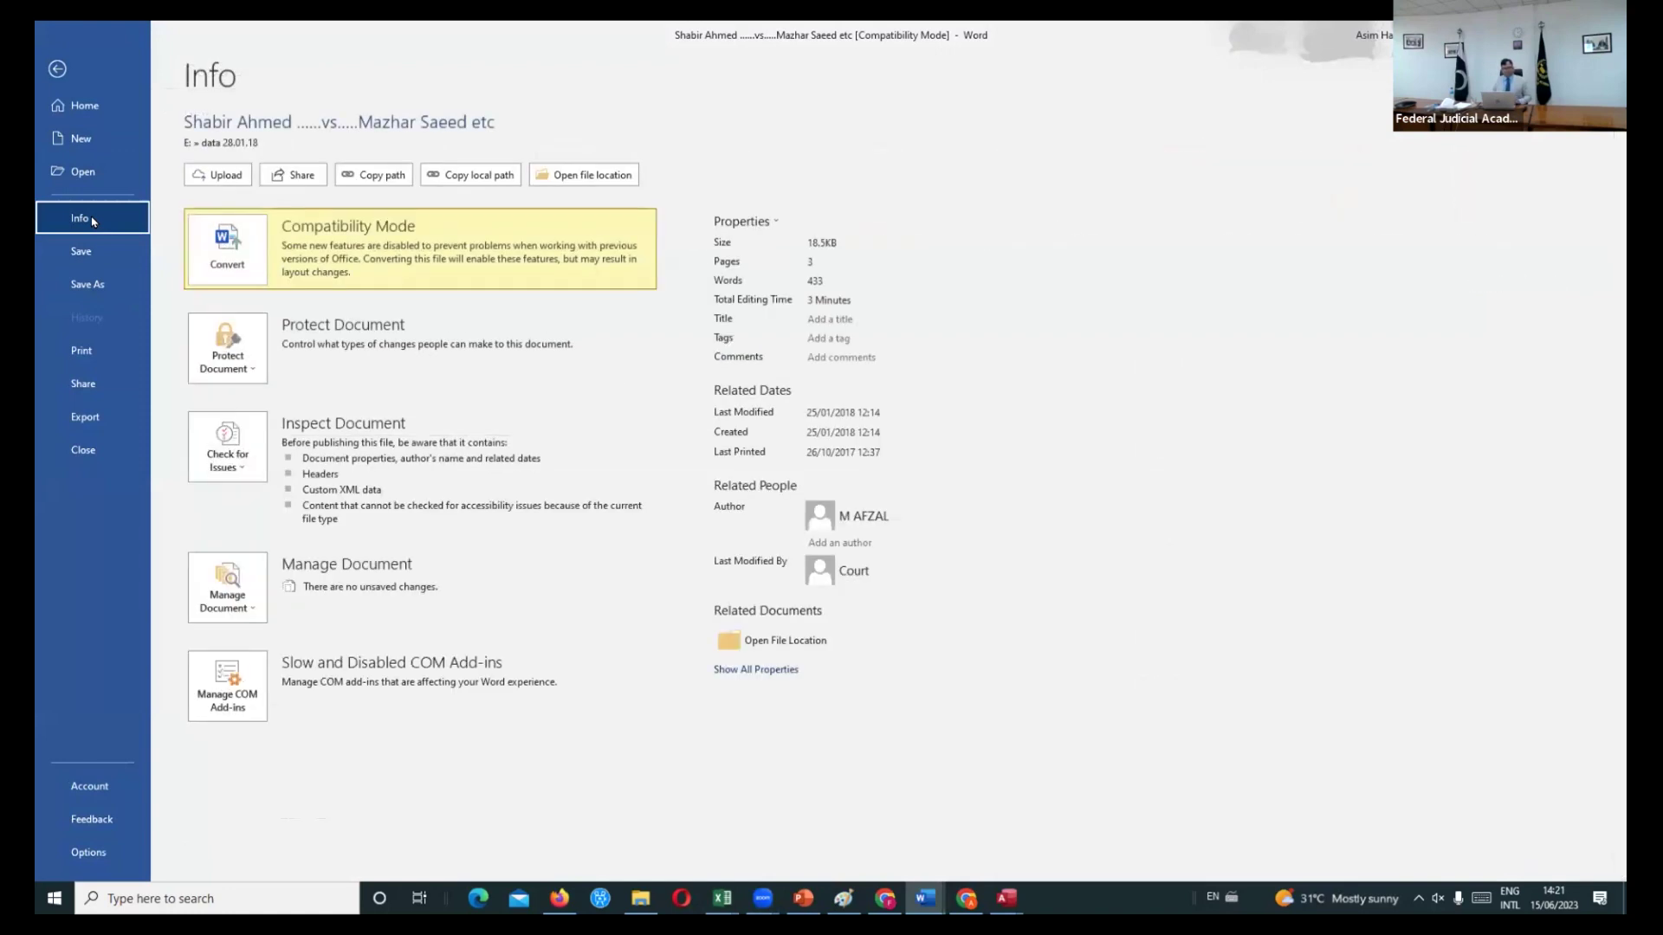
left_click(388, 176)
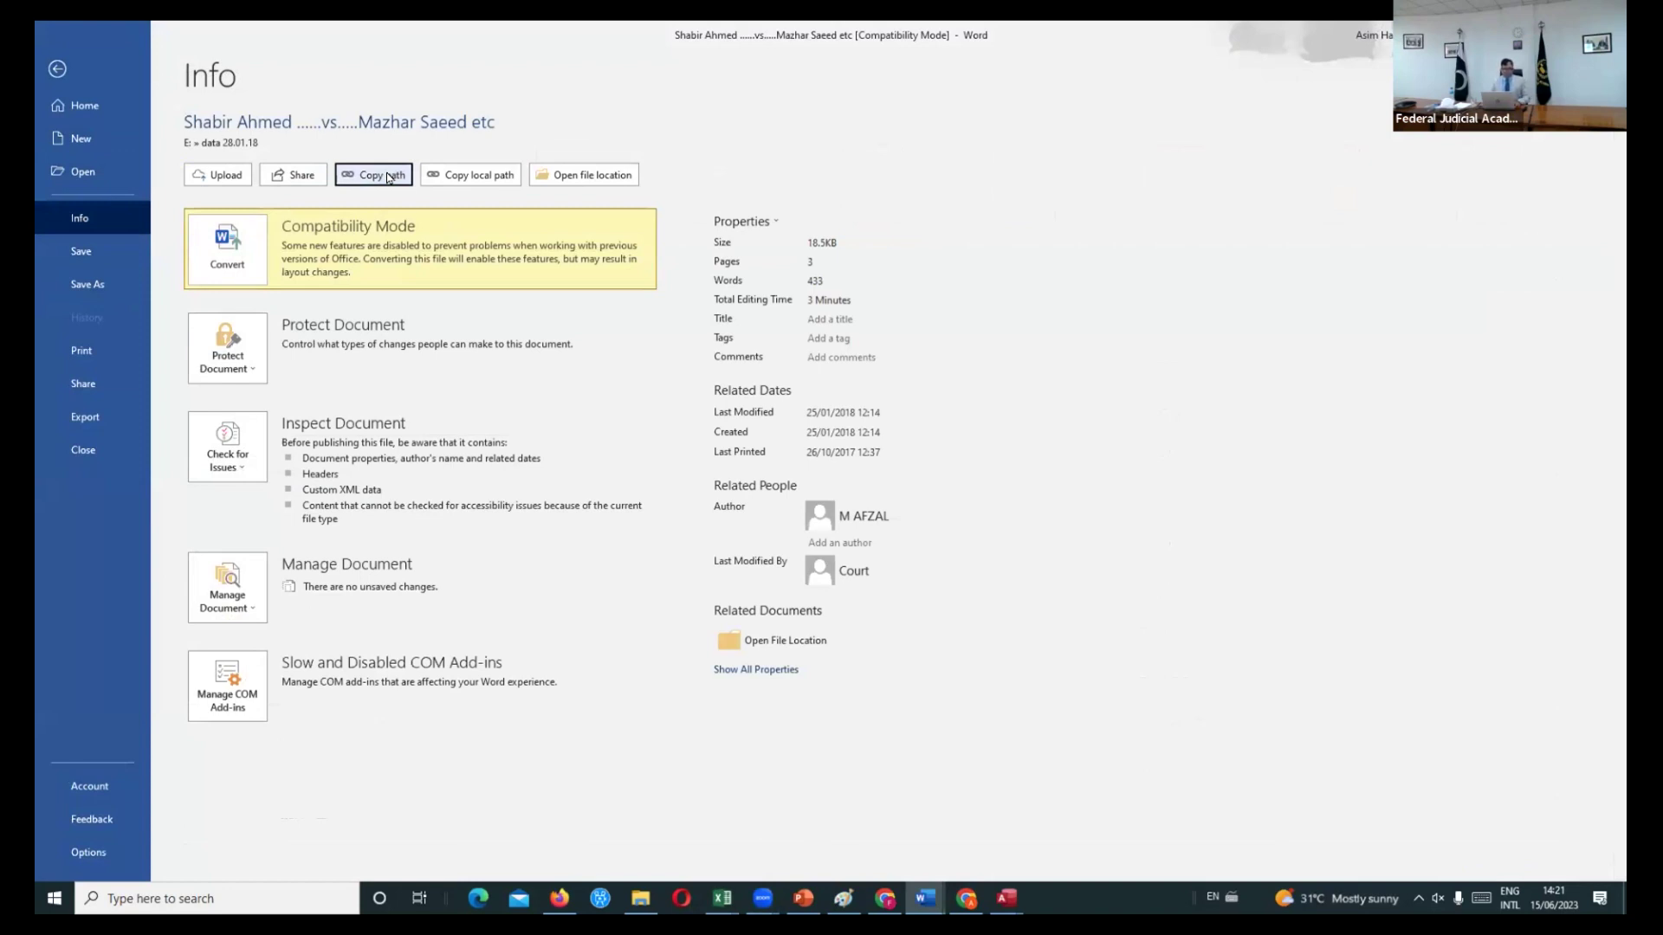
key("Escape")
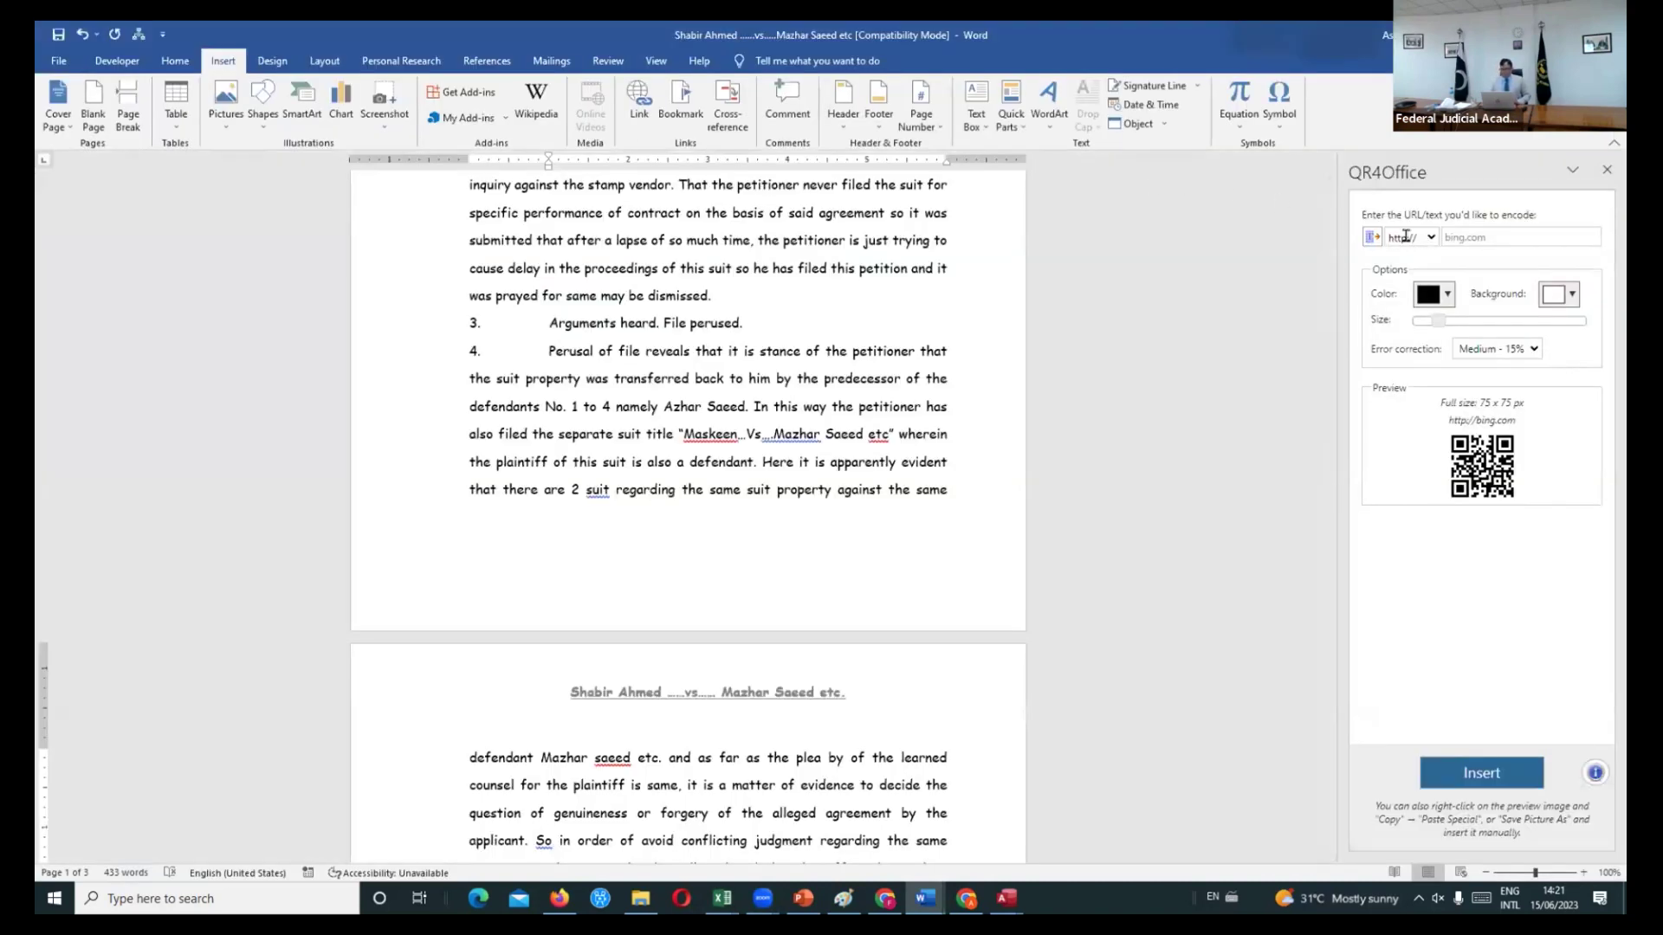
left_click(527, 513)
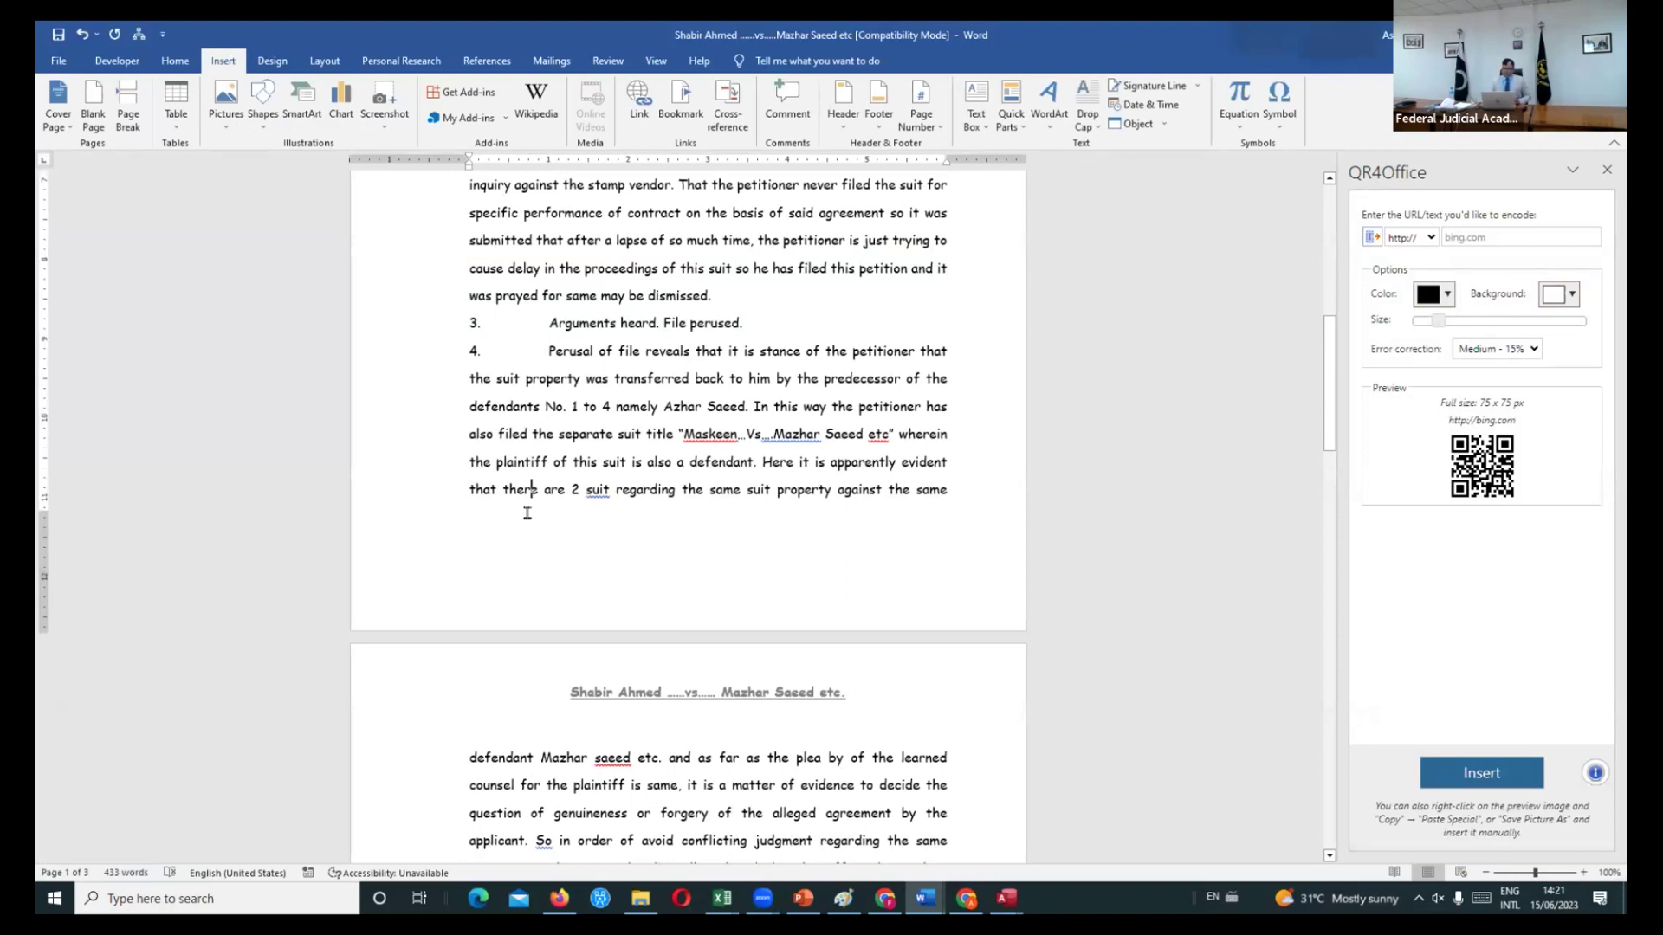
double_click(516, 575)
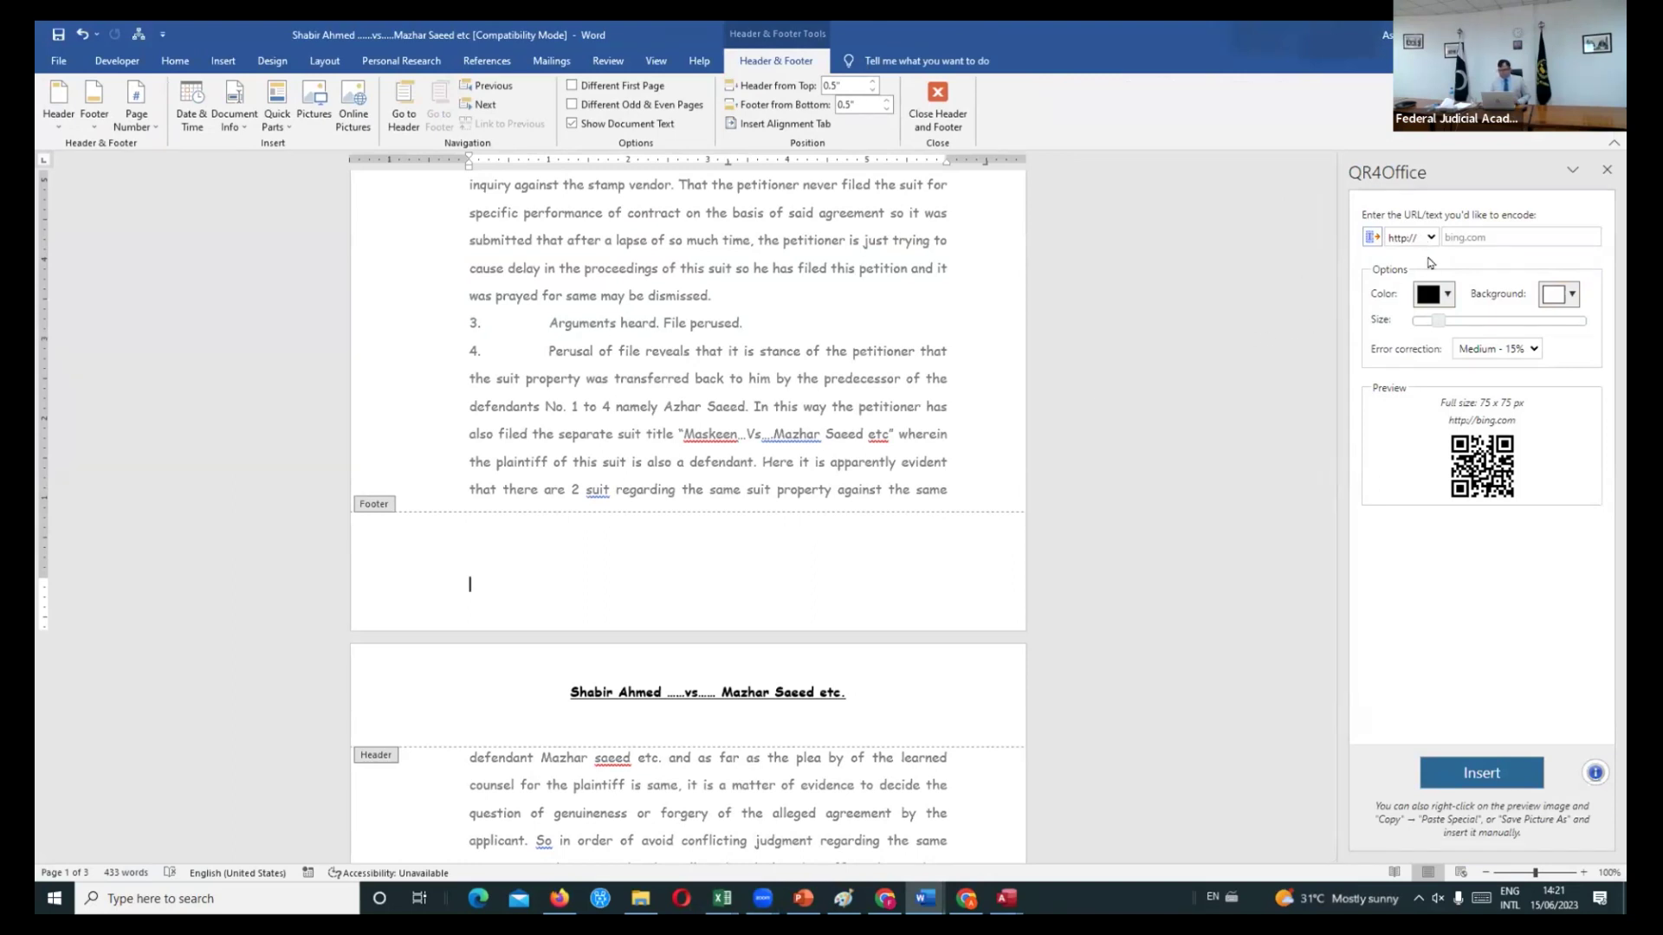
- Set QR4Office to custom content and paste the judgment's file path to encode
type("sdsd")
key("BackSpace")
key("BackSpace")
key("BackSpace")
key("BackSpace")
left_click(1405, 239)
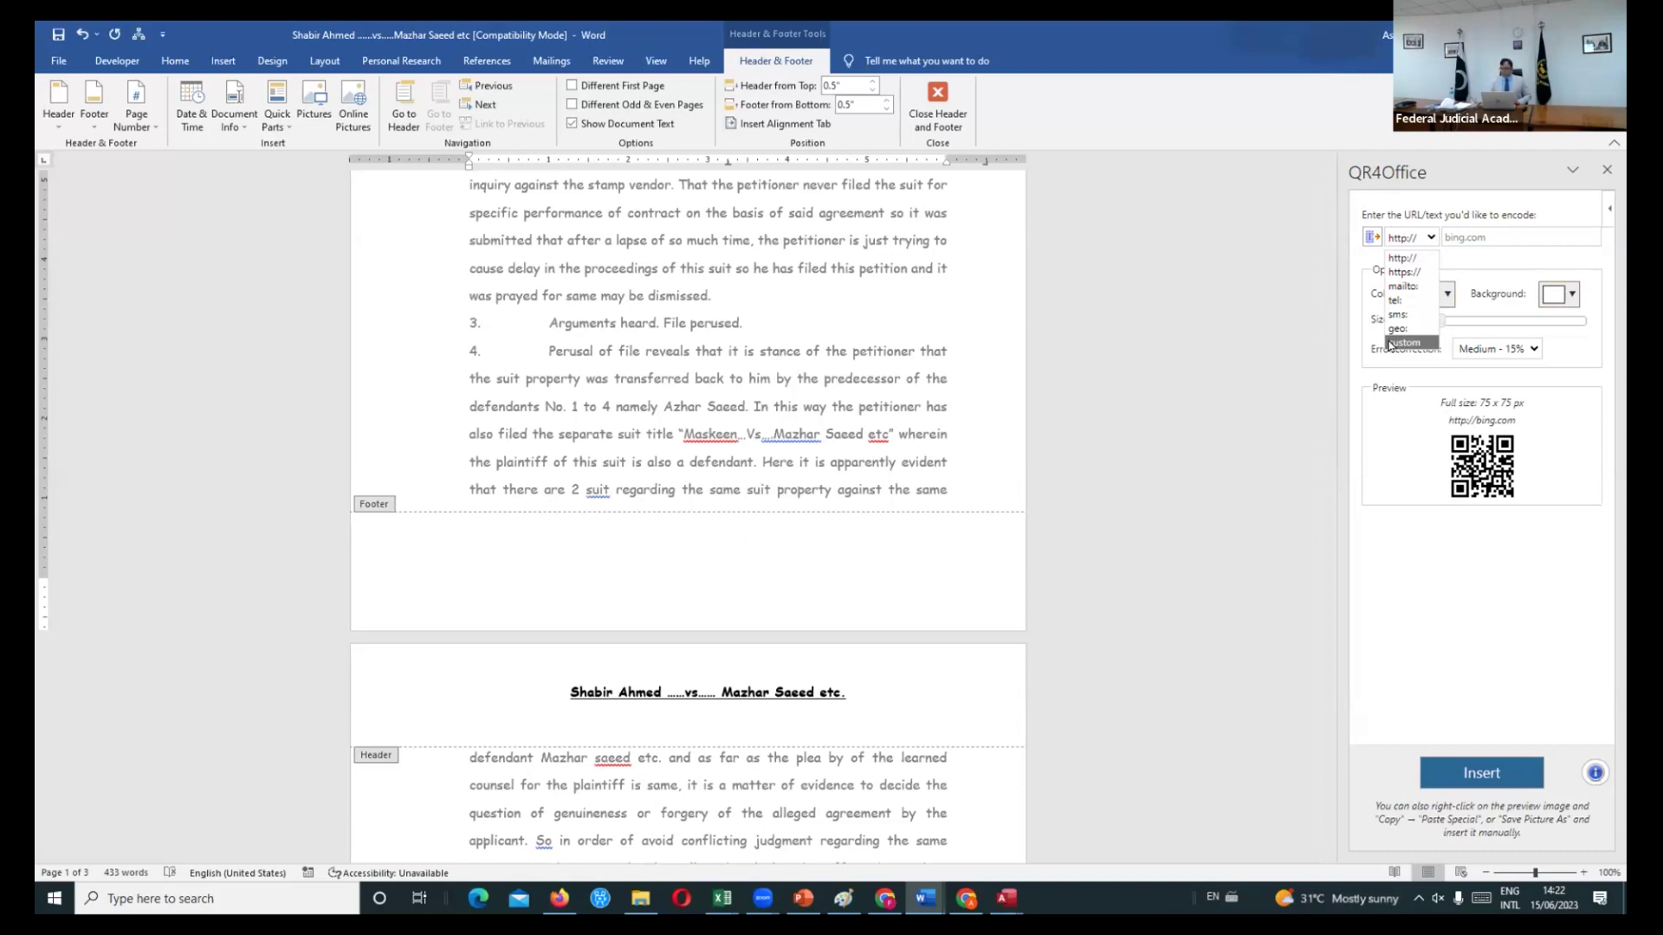
left_click(1396, 343)
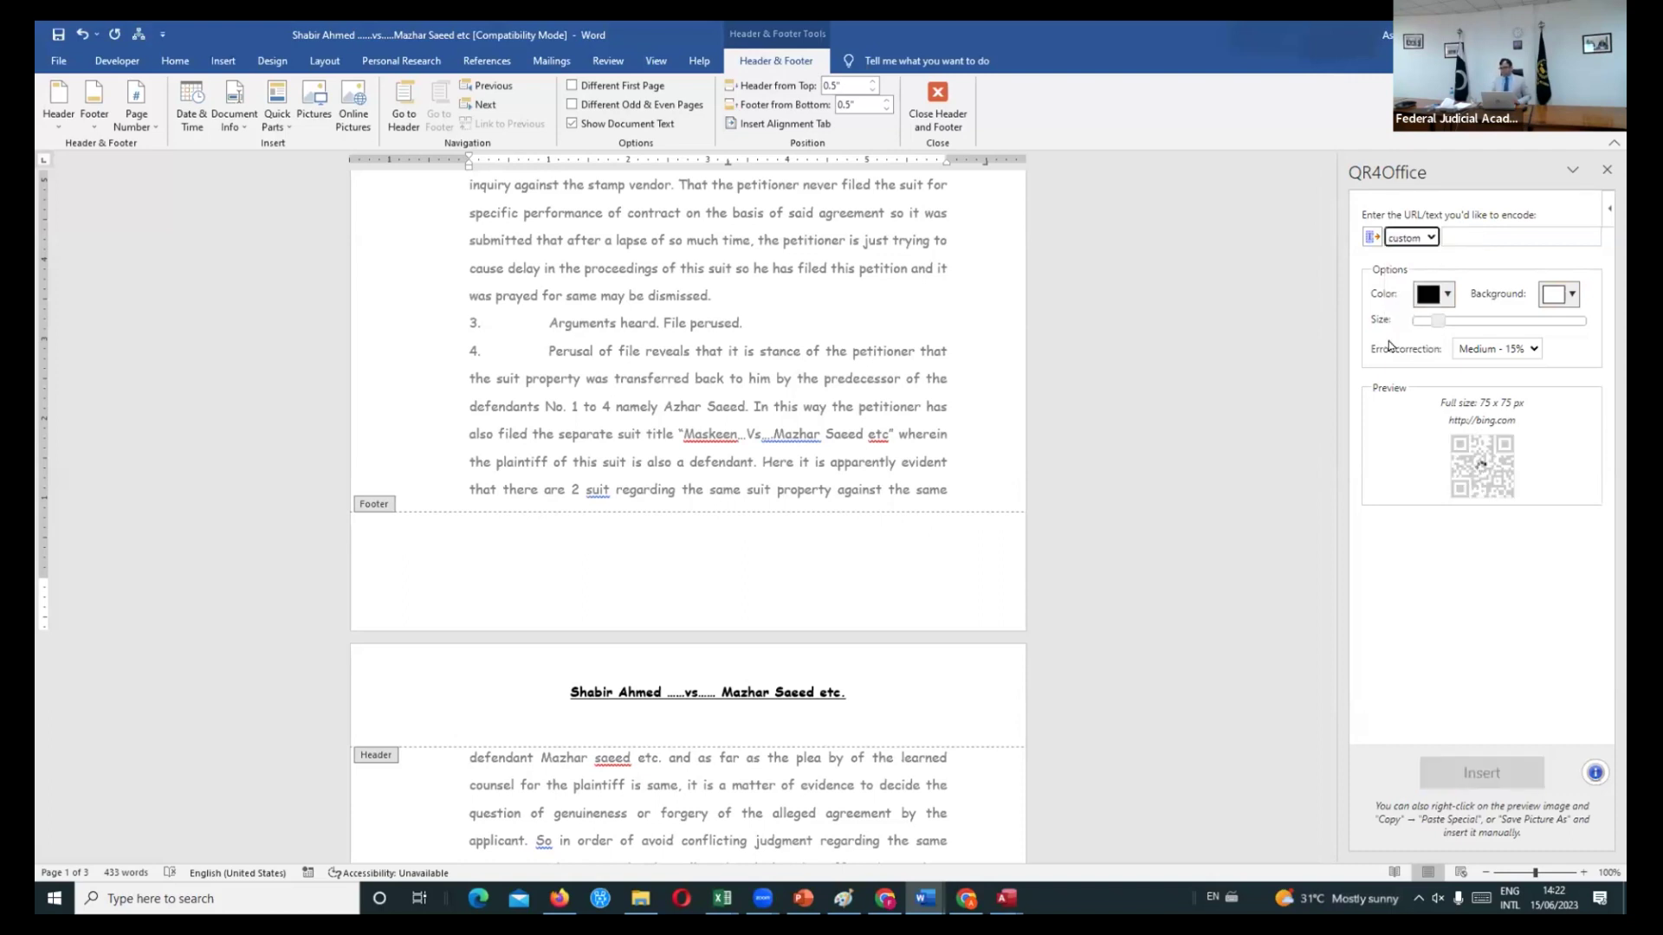
left_click(1496, 236)
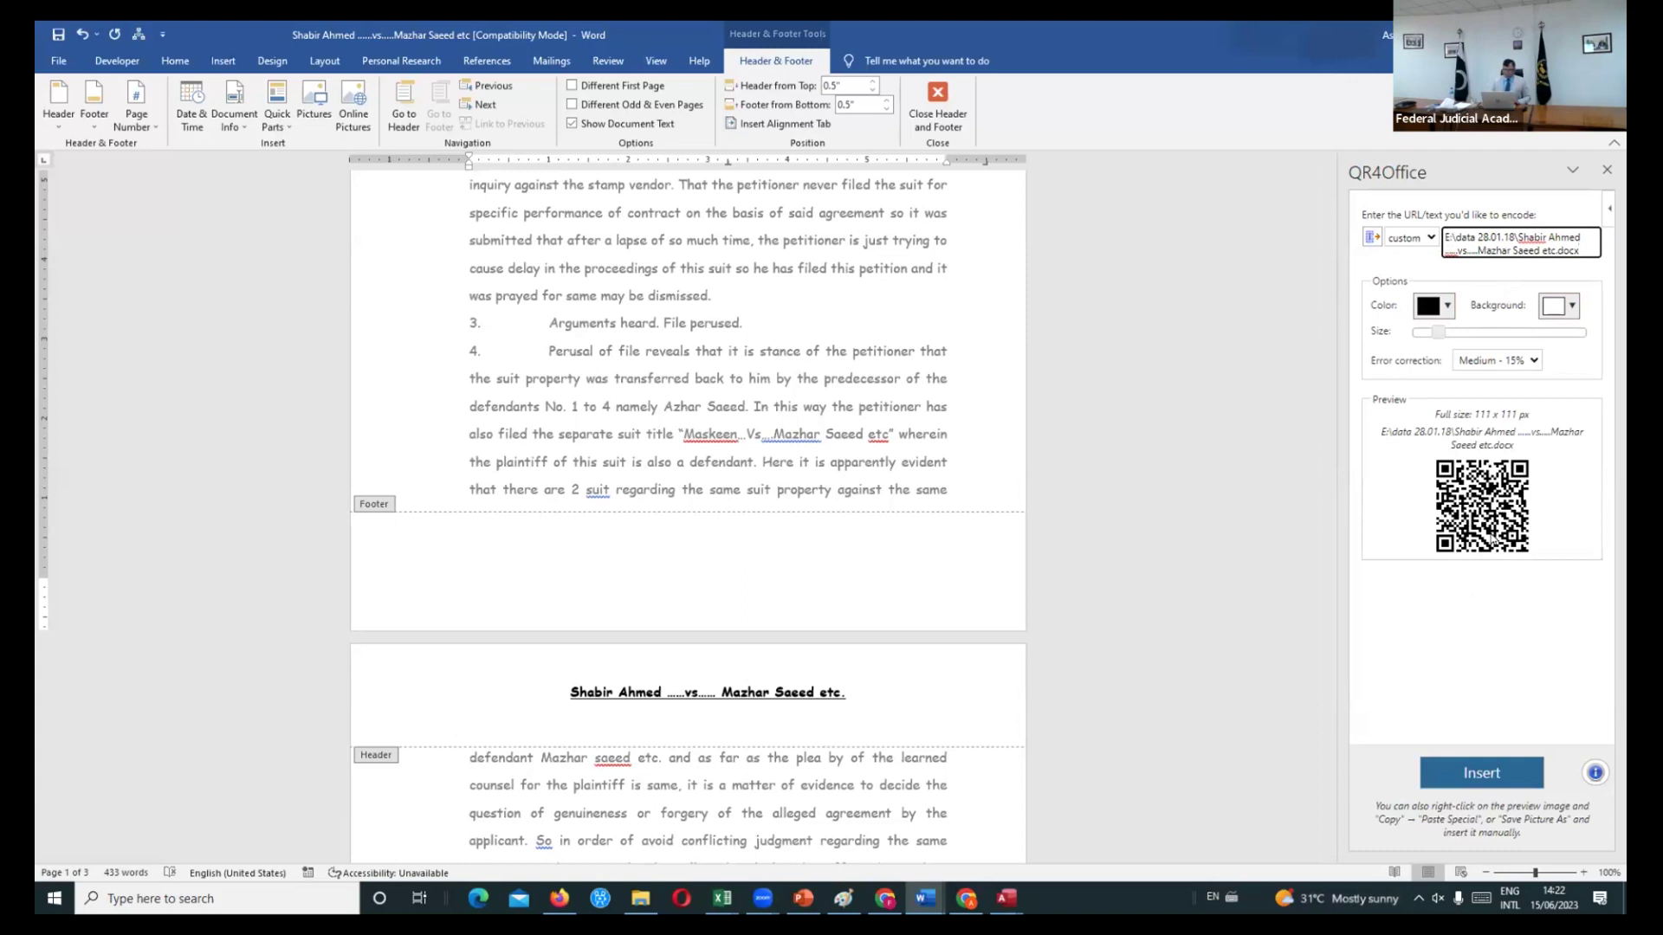
- Insert the QR code into the page 1 footer and shrink it by its corner handle
left_click(1452, 778)
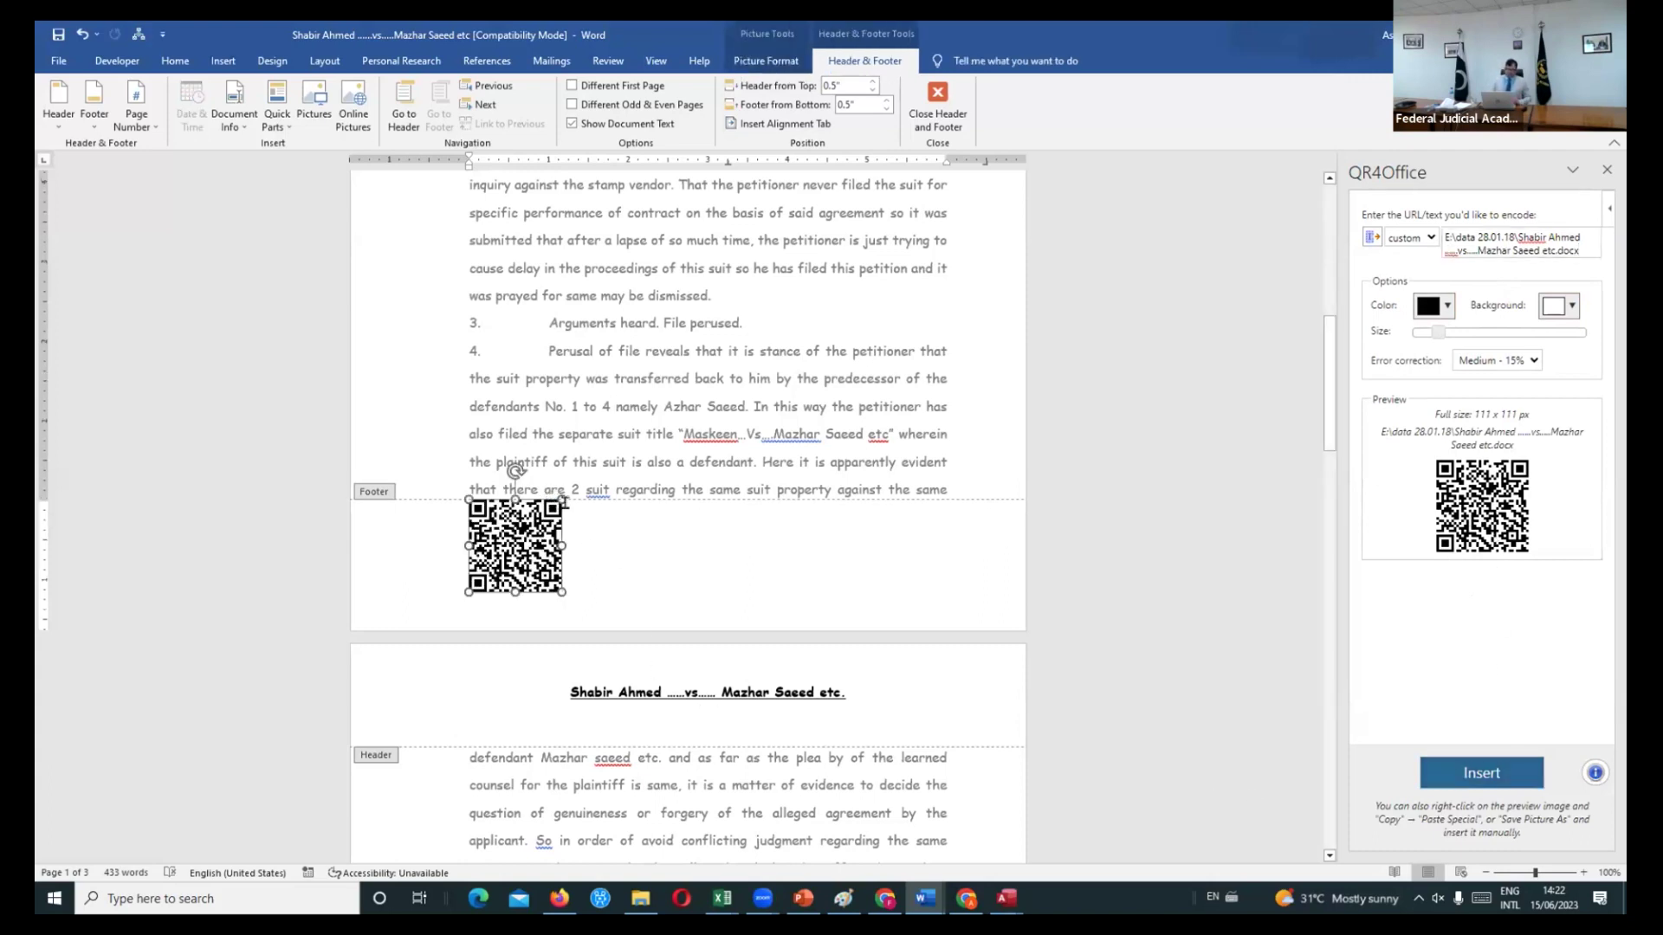
left_click_drag(563, 499, 547, 514)
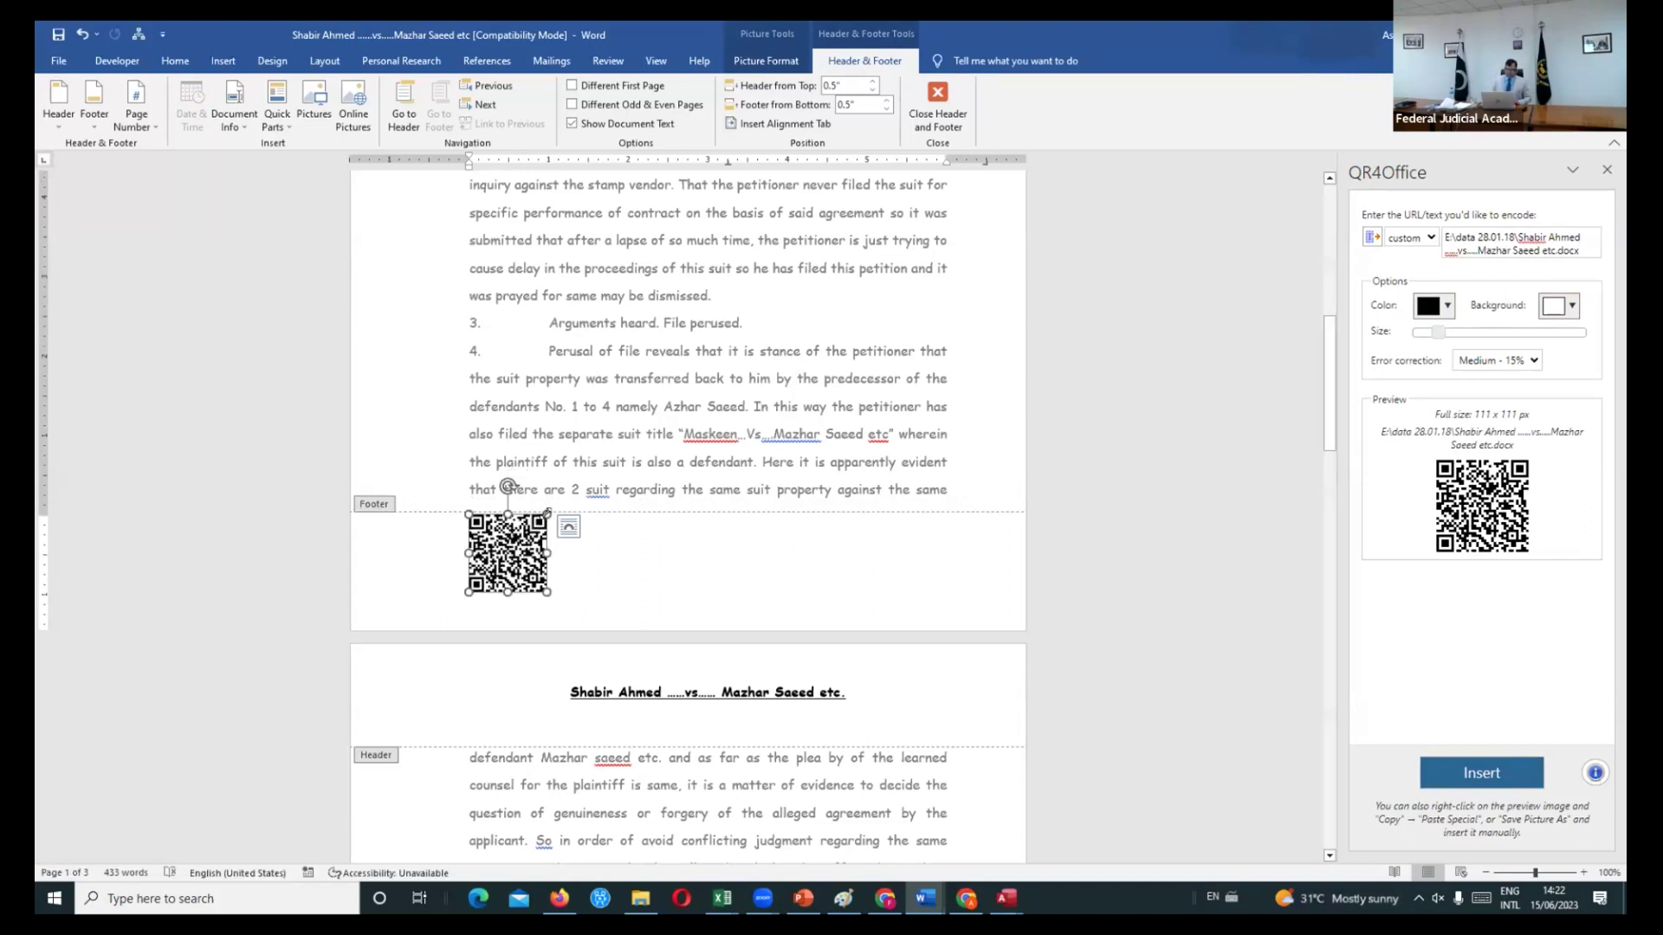
left_click_drag(547, 514, 518, 544)
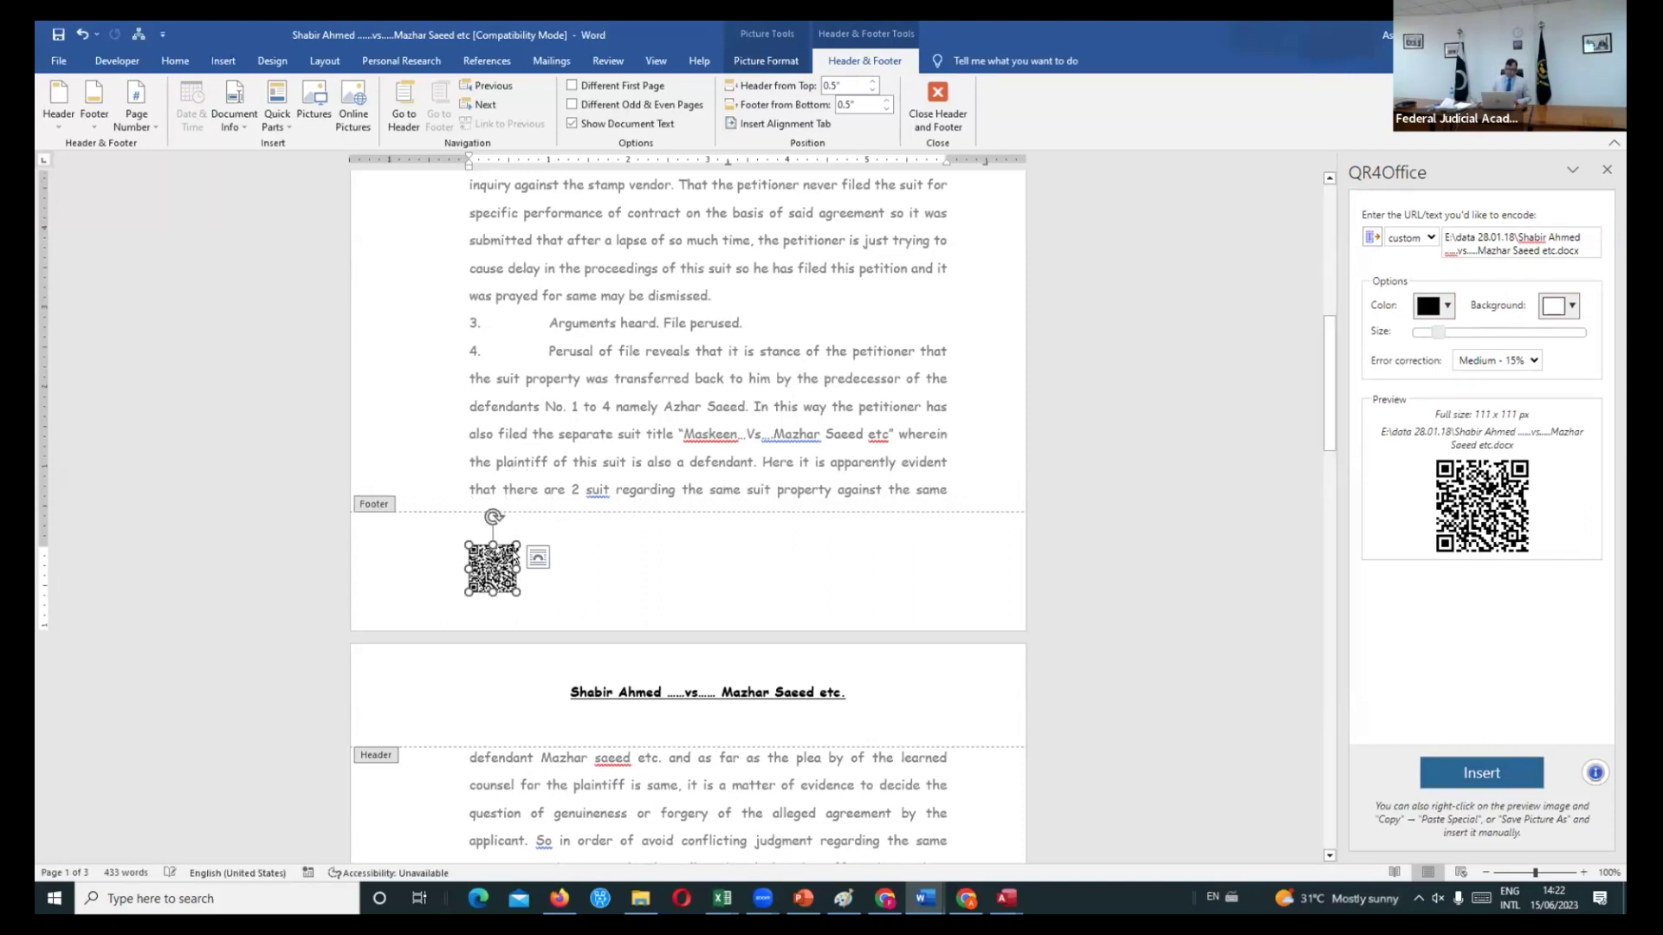
left_click(585, 567)
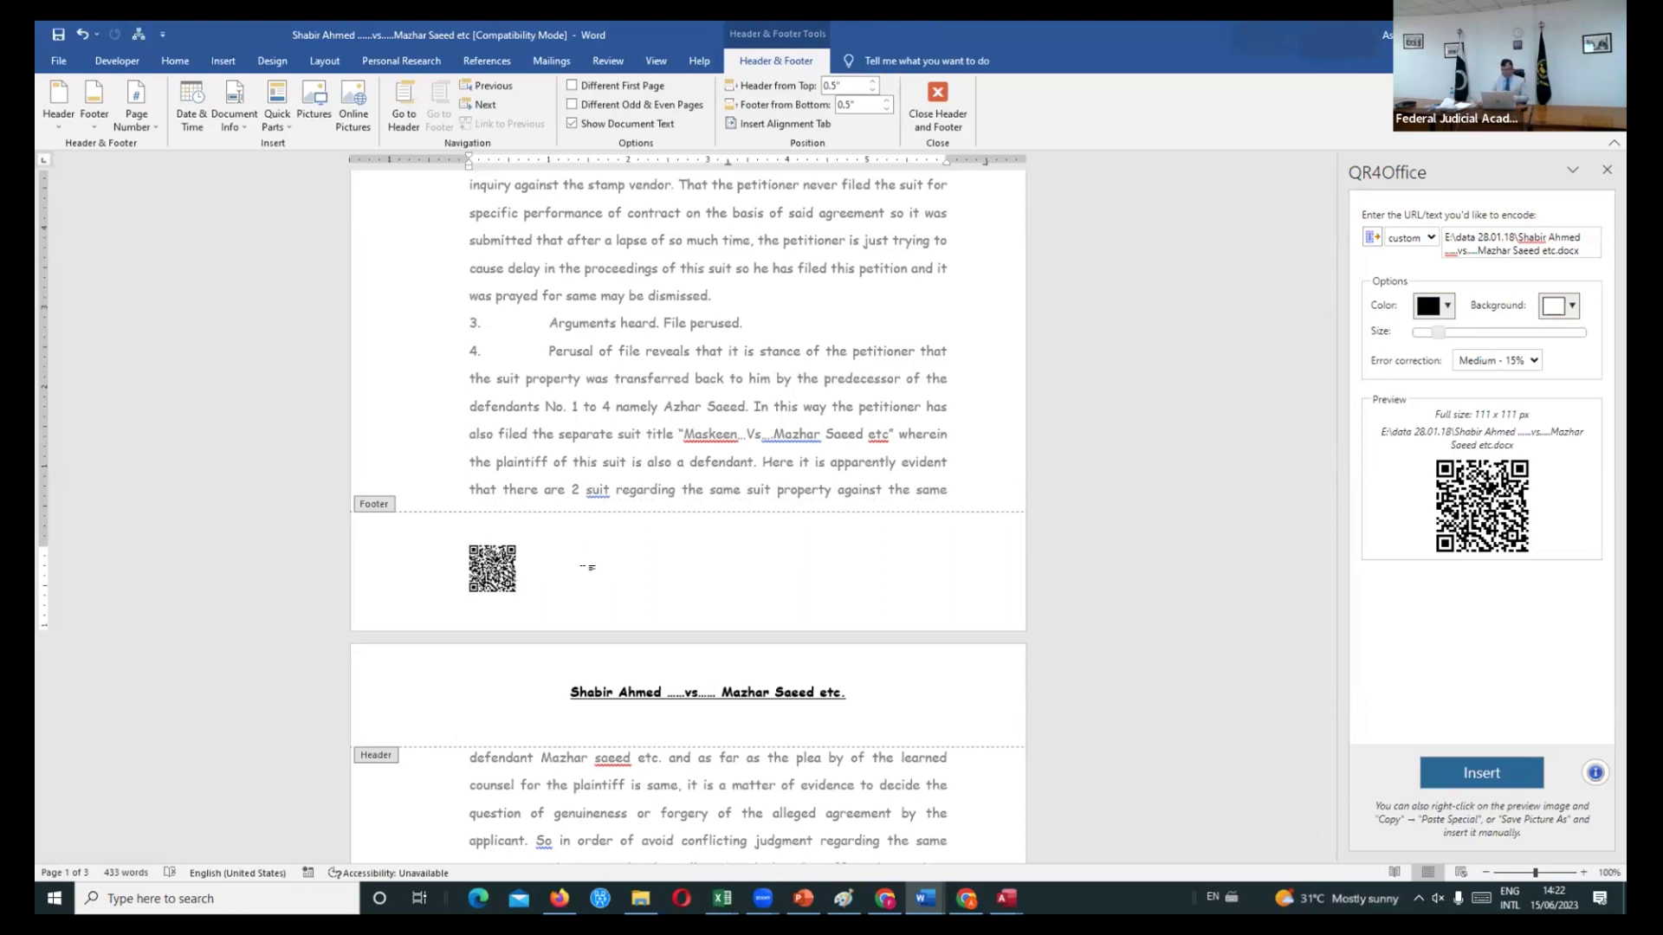
- Close the judgment without saving, switch to the workbook, then bring up the web browser
key("alt+F4")
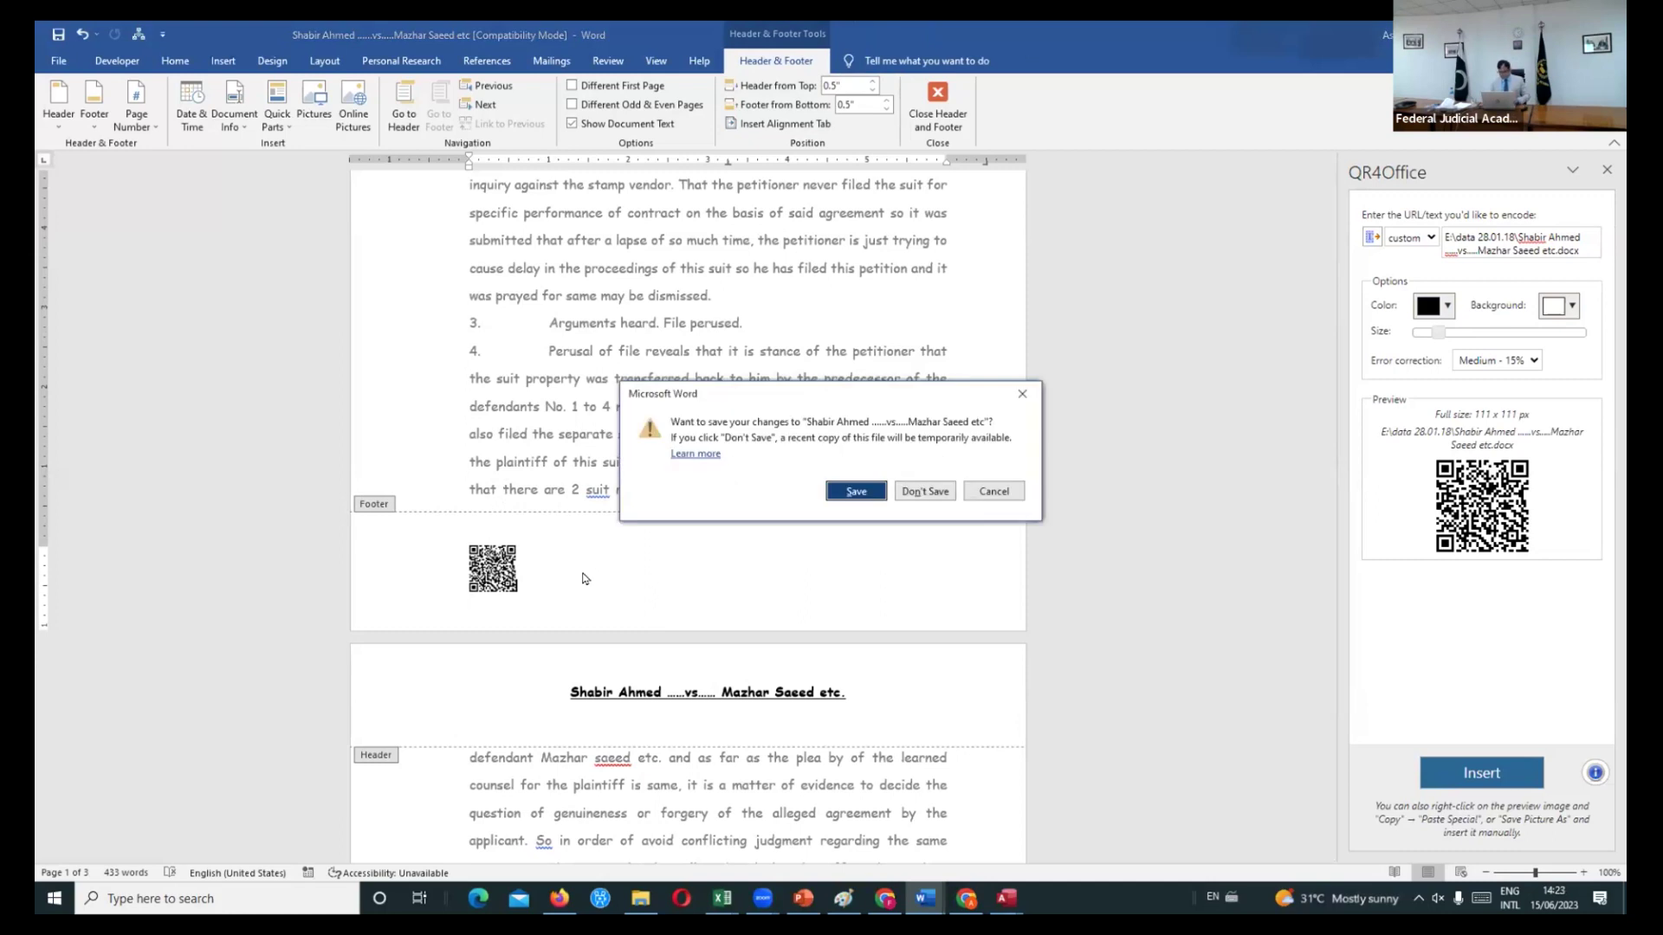
left_click(925, 492)
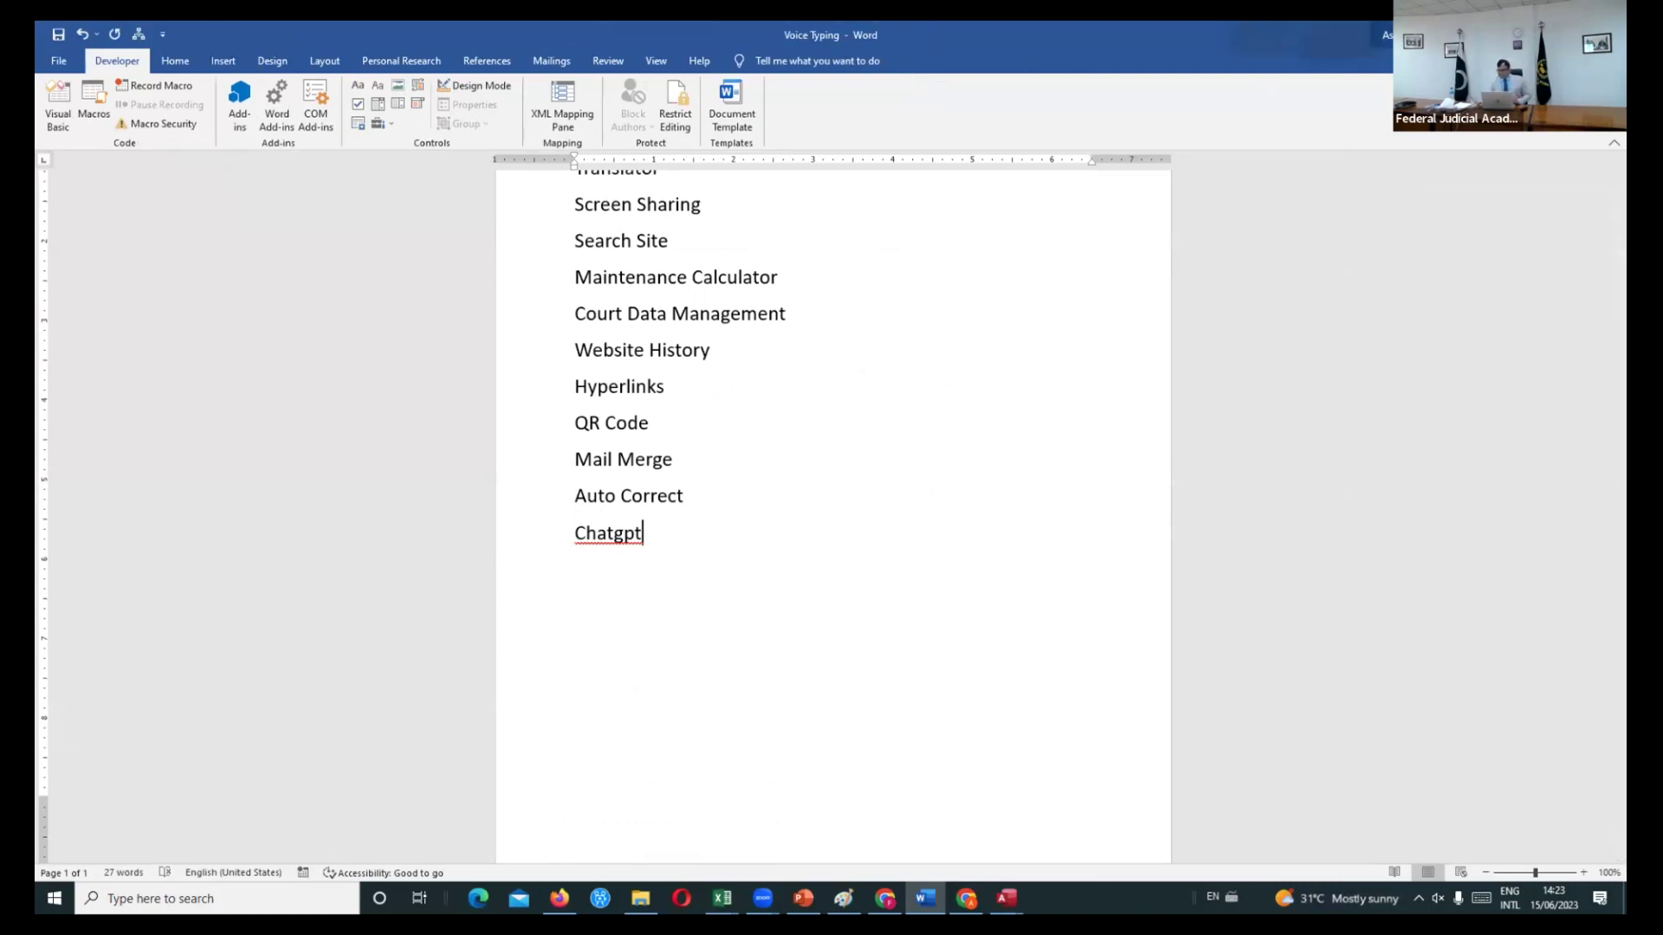
key("alt+Tab")
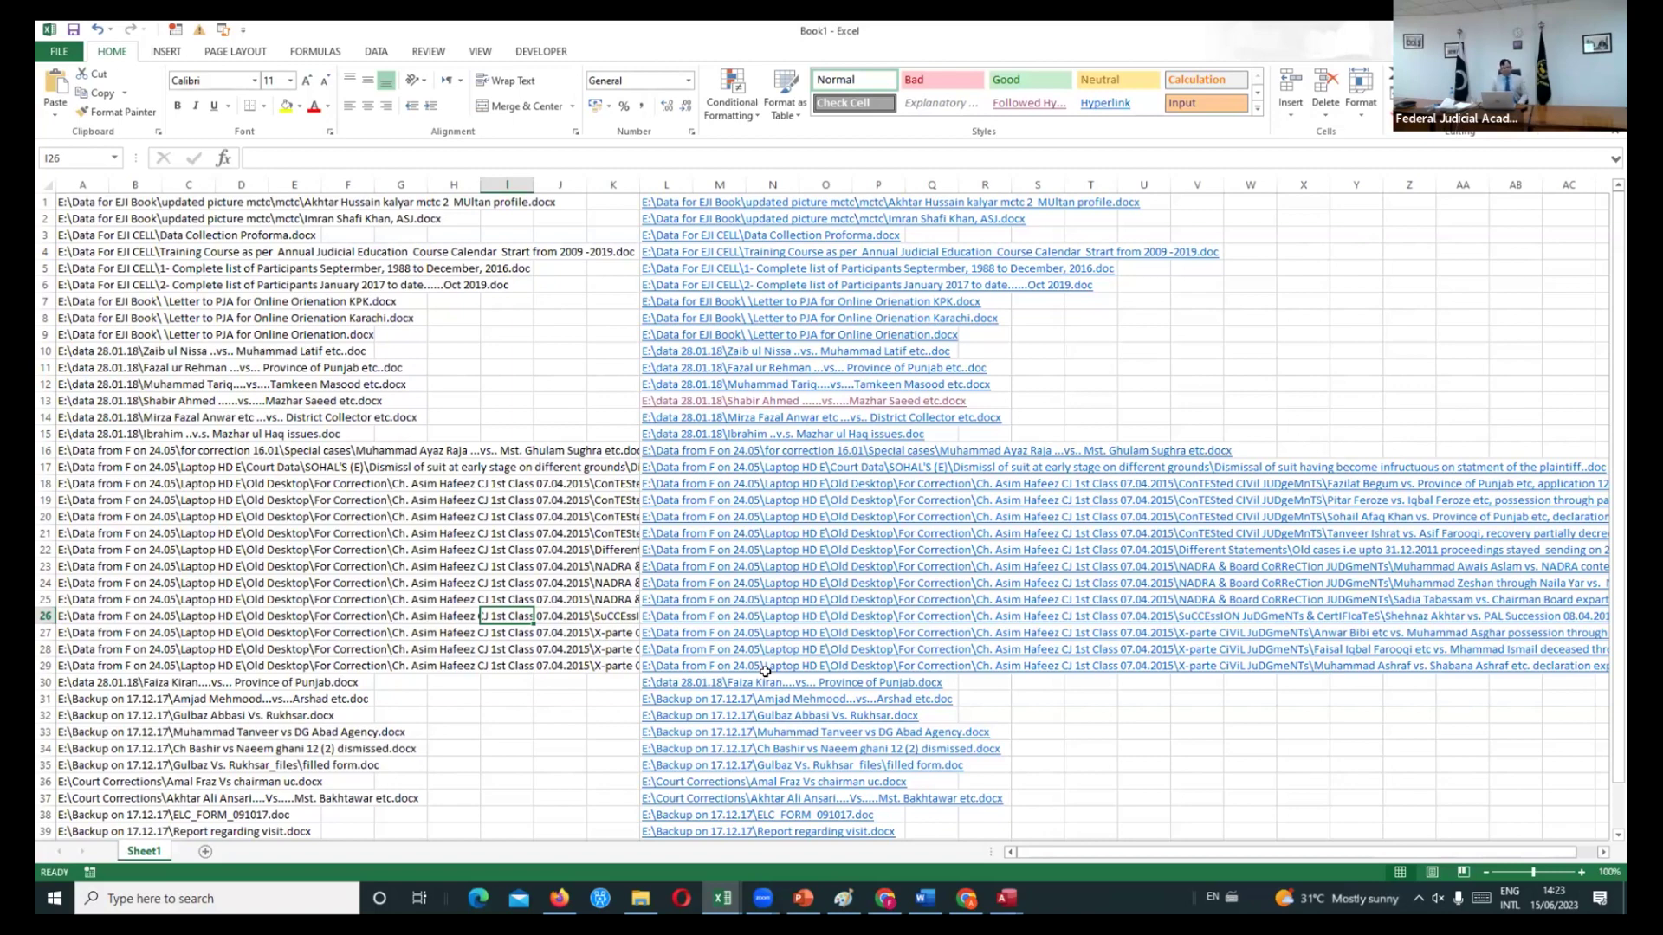
left_click(559, 901)
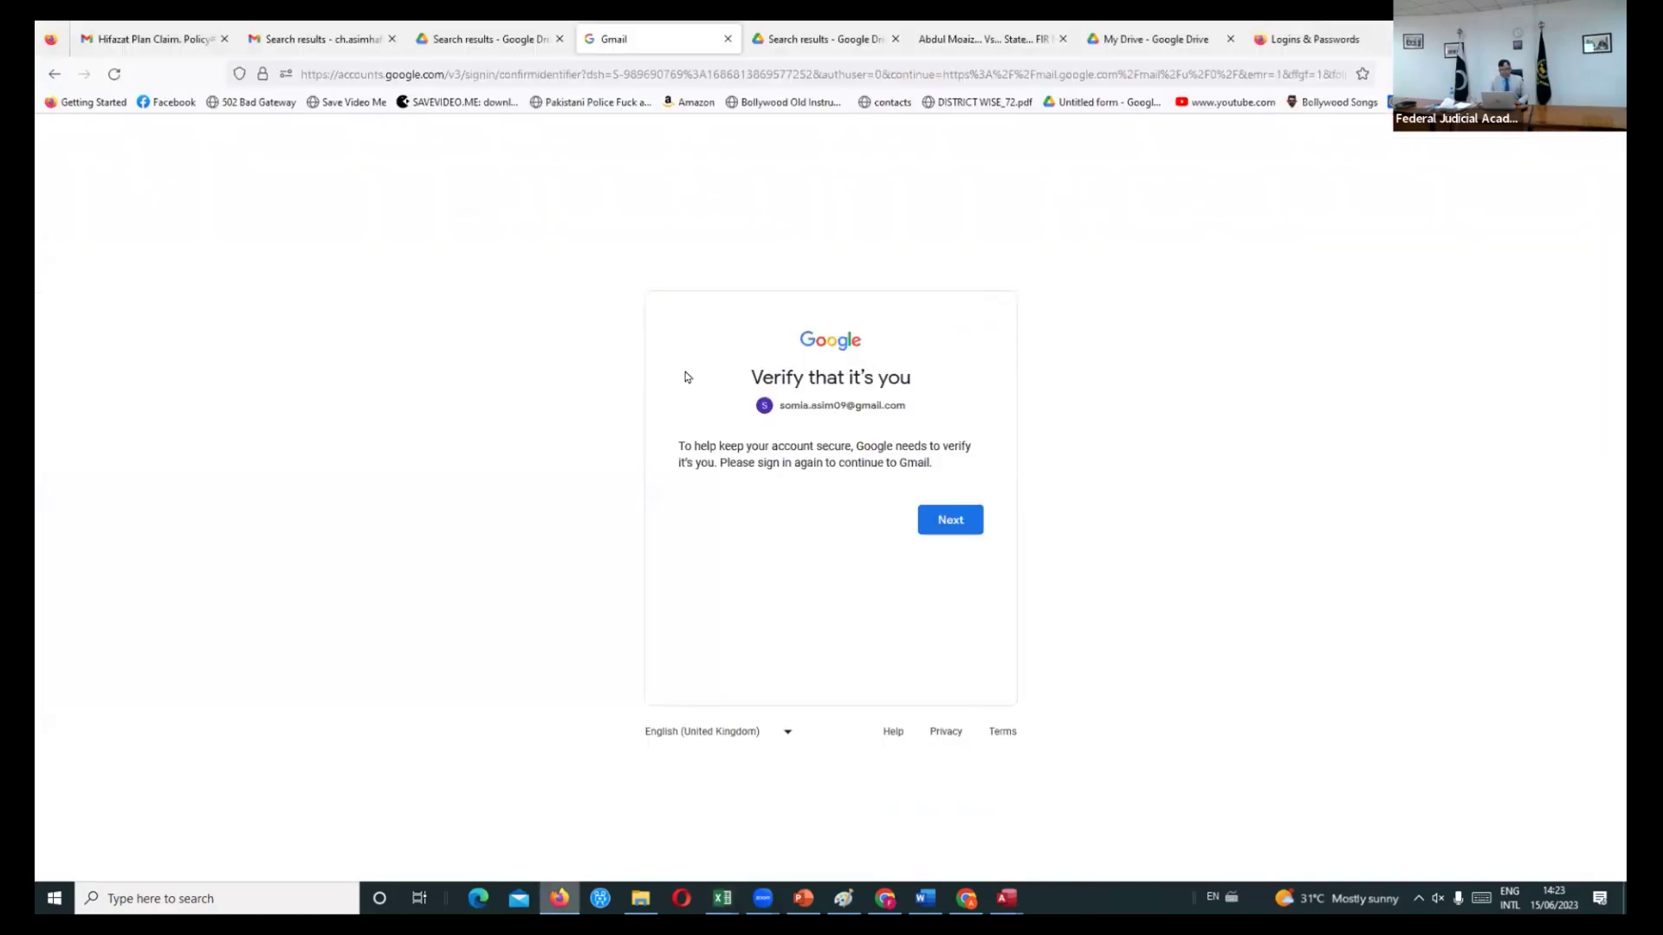
- Load the Google homepage in Firefox's address bar
left_click(357, 74)
type("google.com")
key("Return")
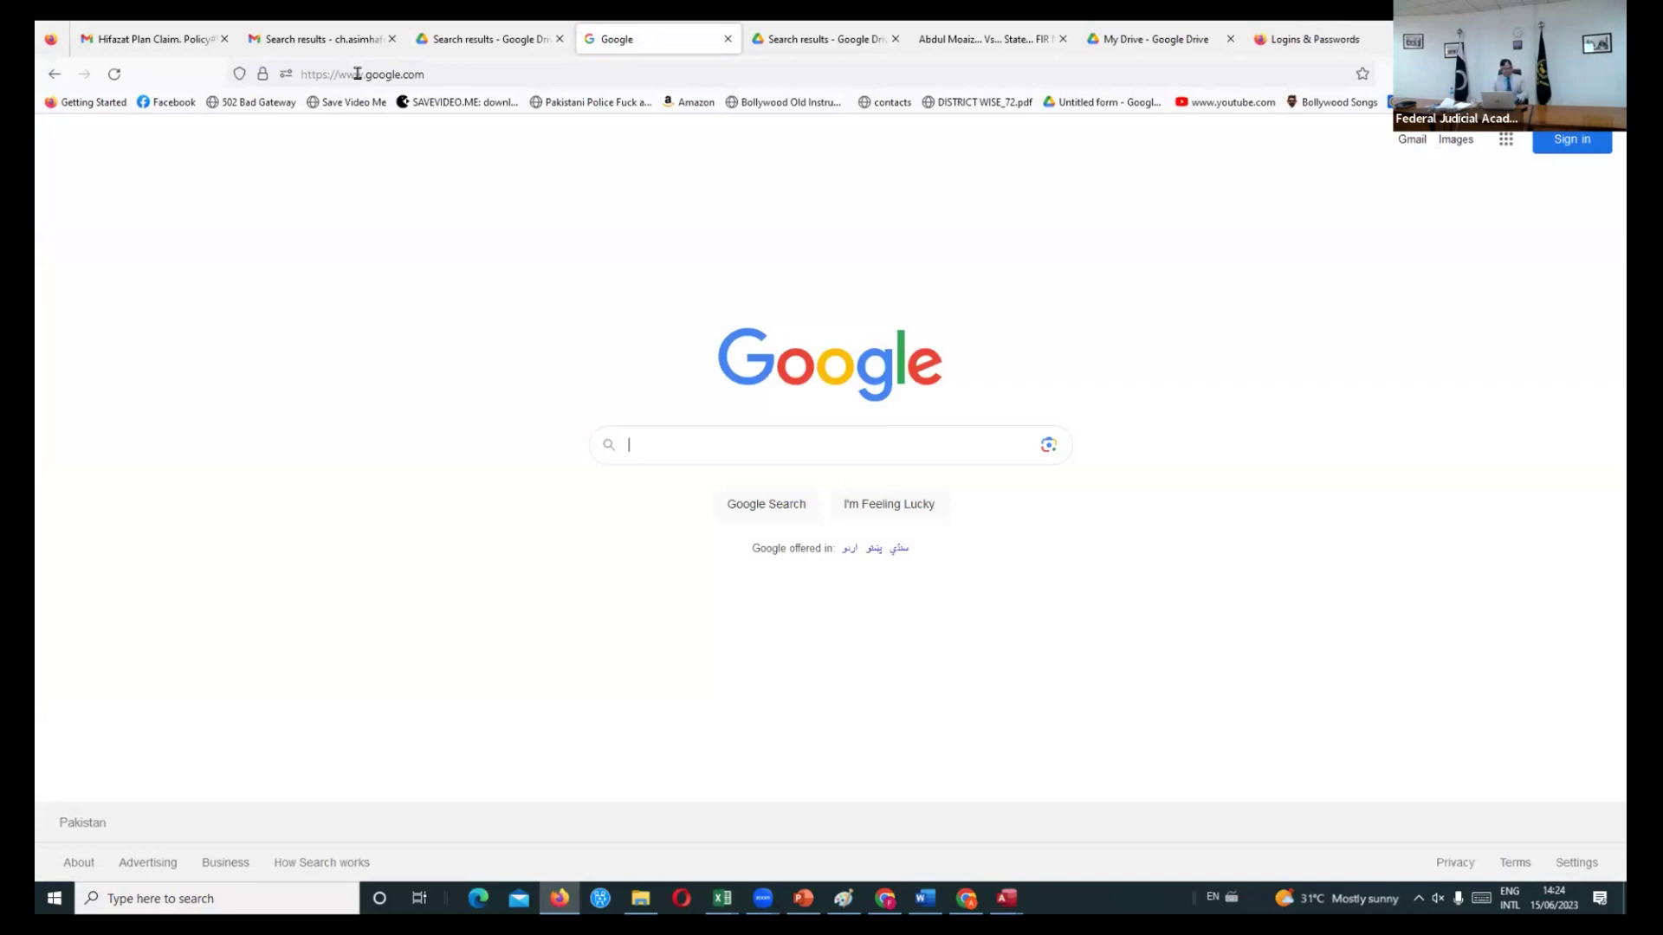
- Search Google for 'chatgpt' and open OpenAI's 'Introducing ChatGPT' result
type("chatgpt")
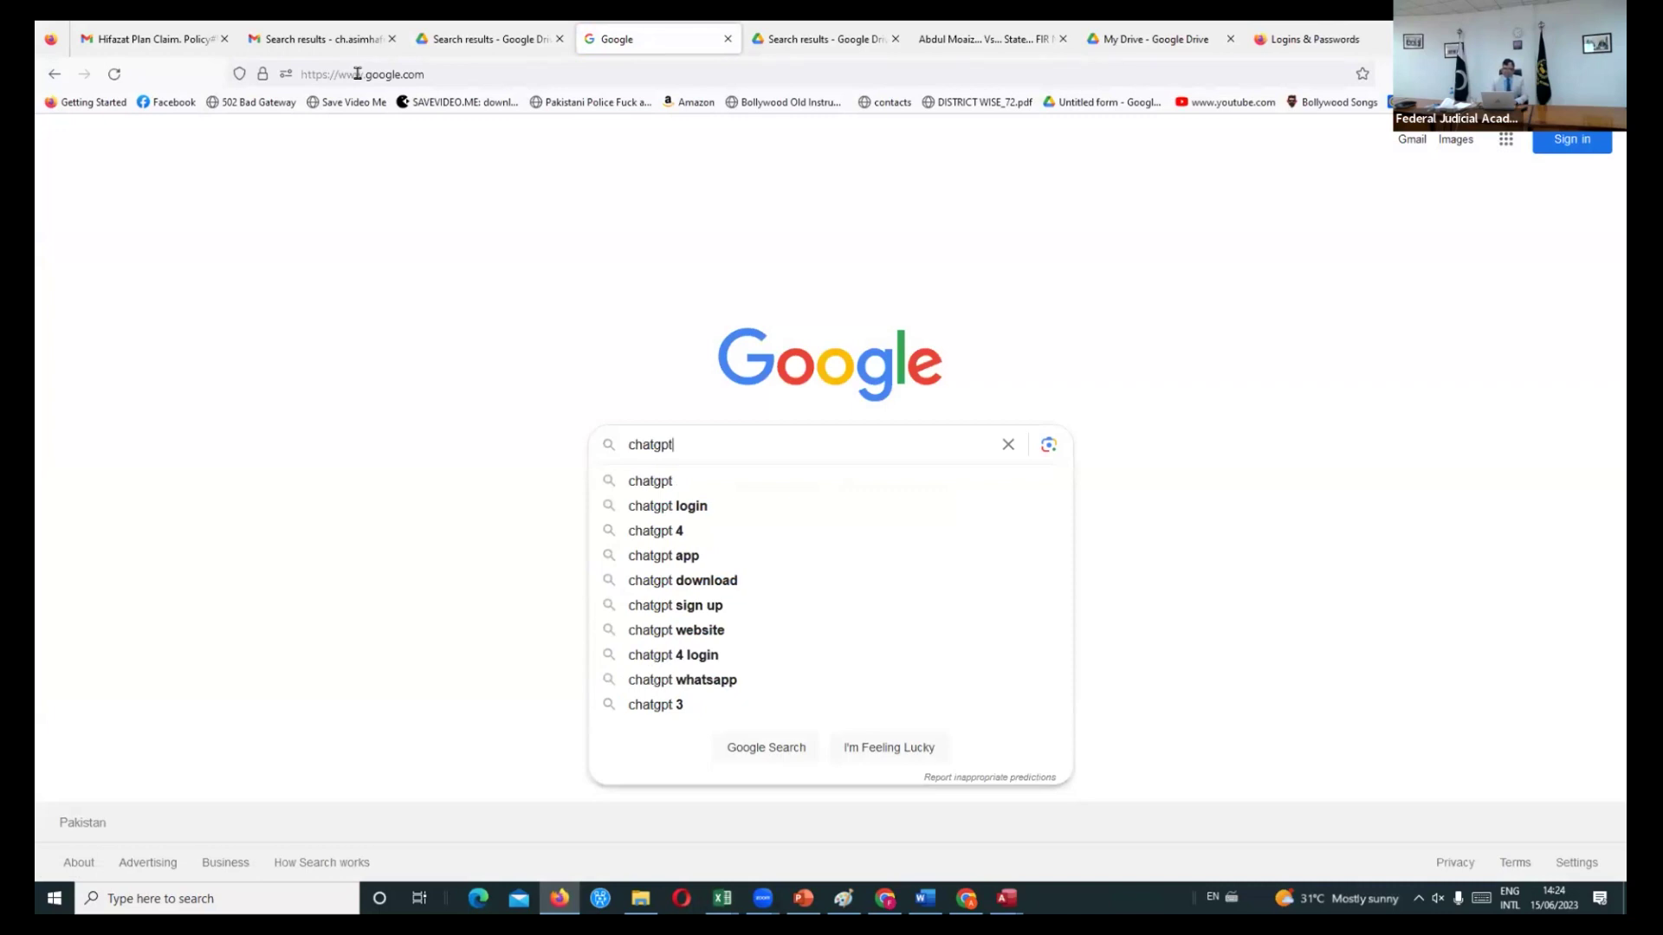
key("Return")
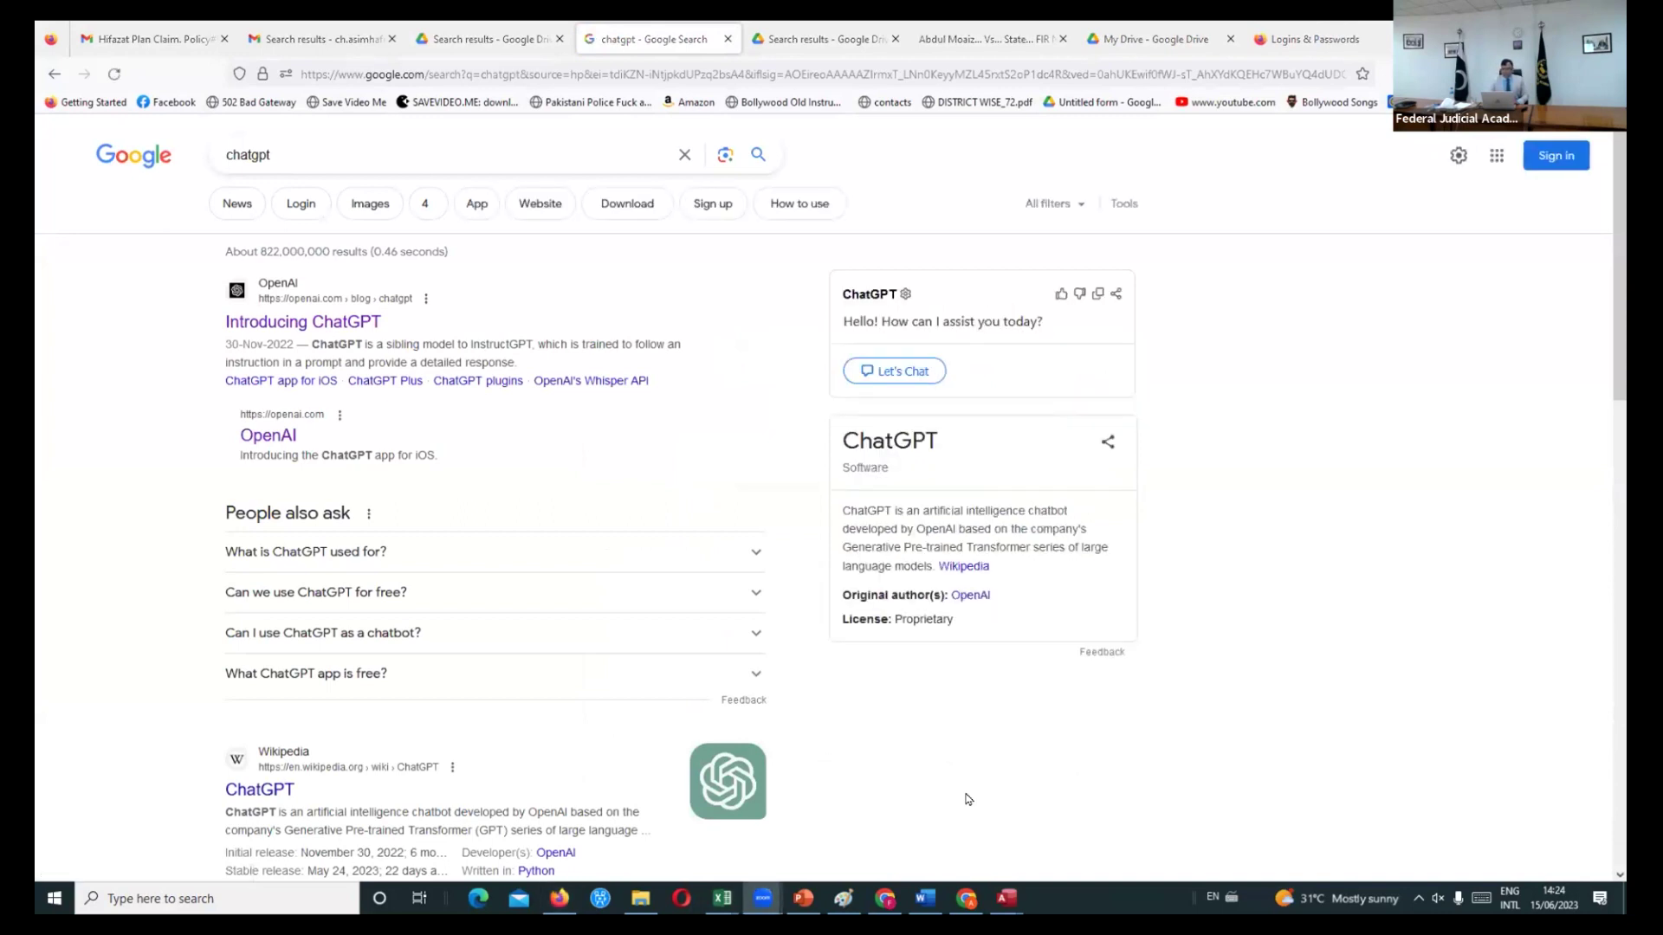
left_click(293, 152)
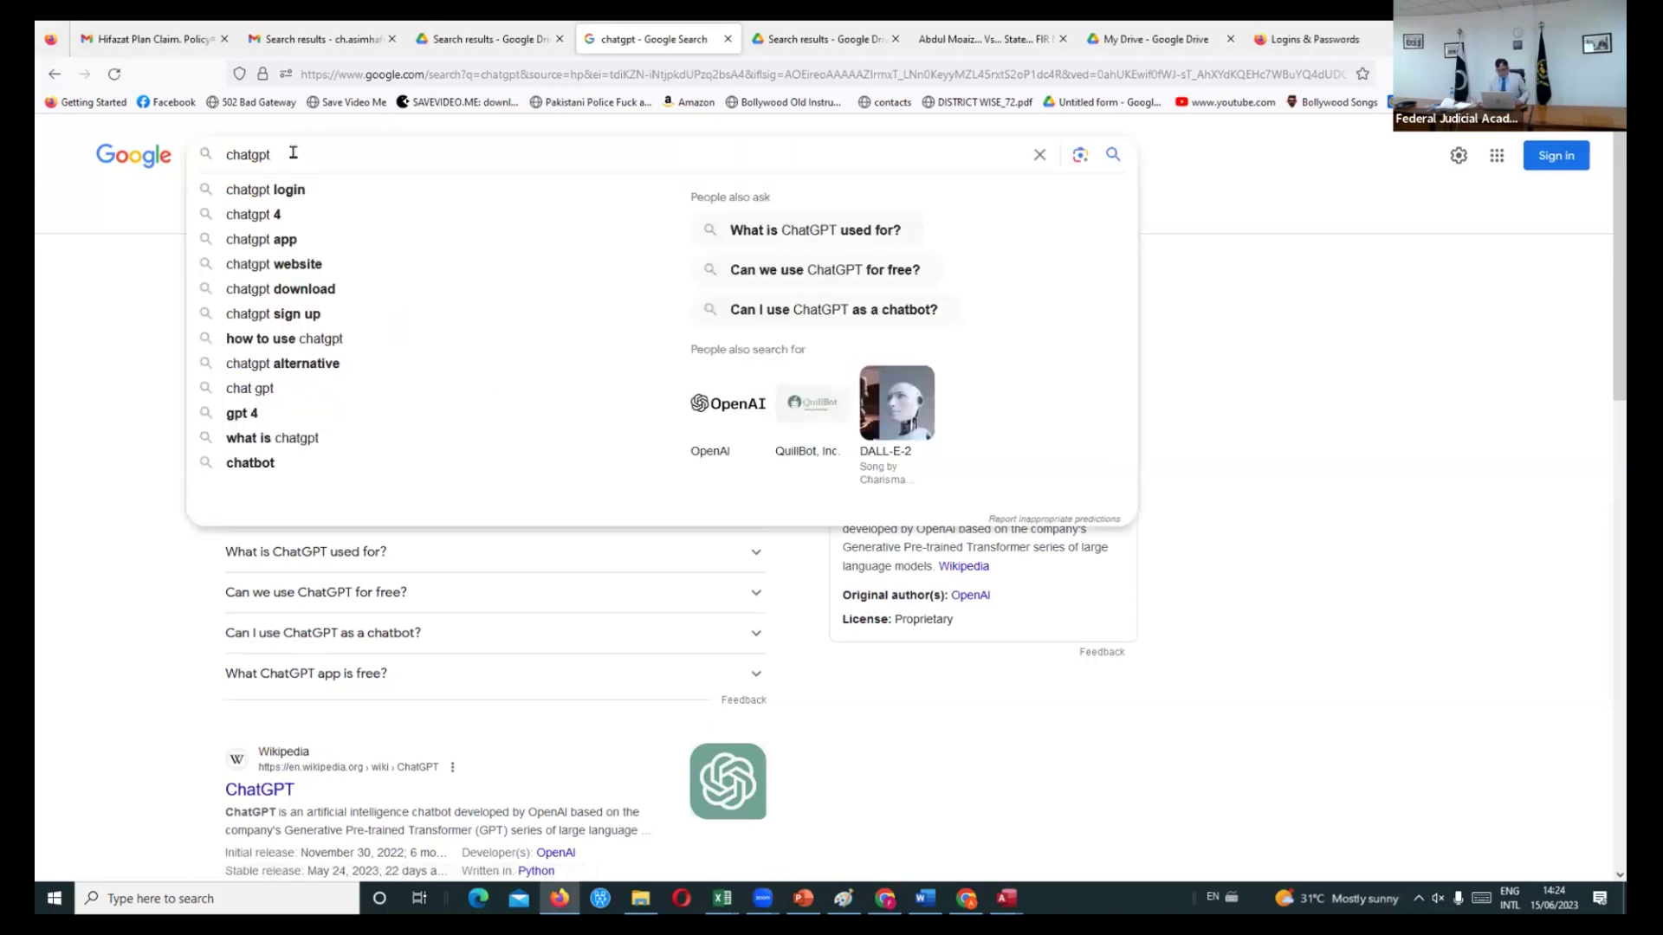
key("ctrl+a")
type("chatgpt")
key("Return")
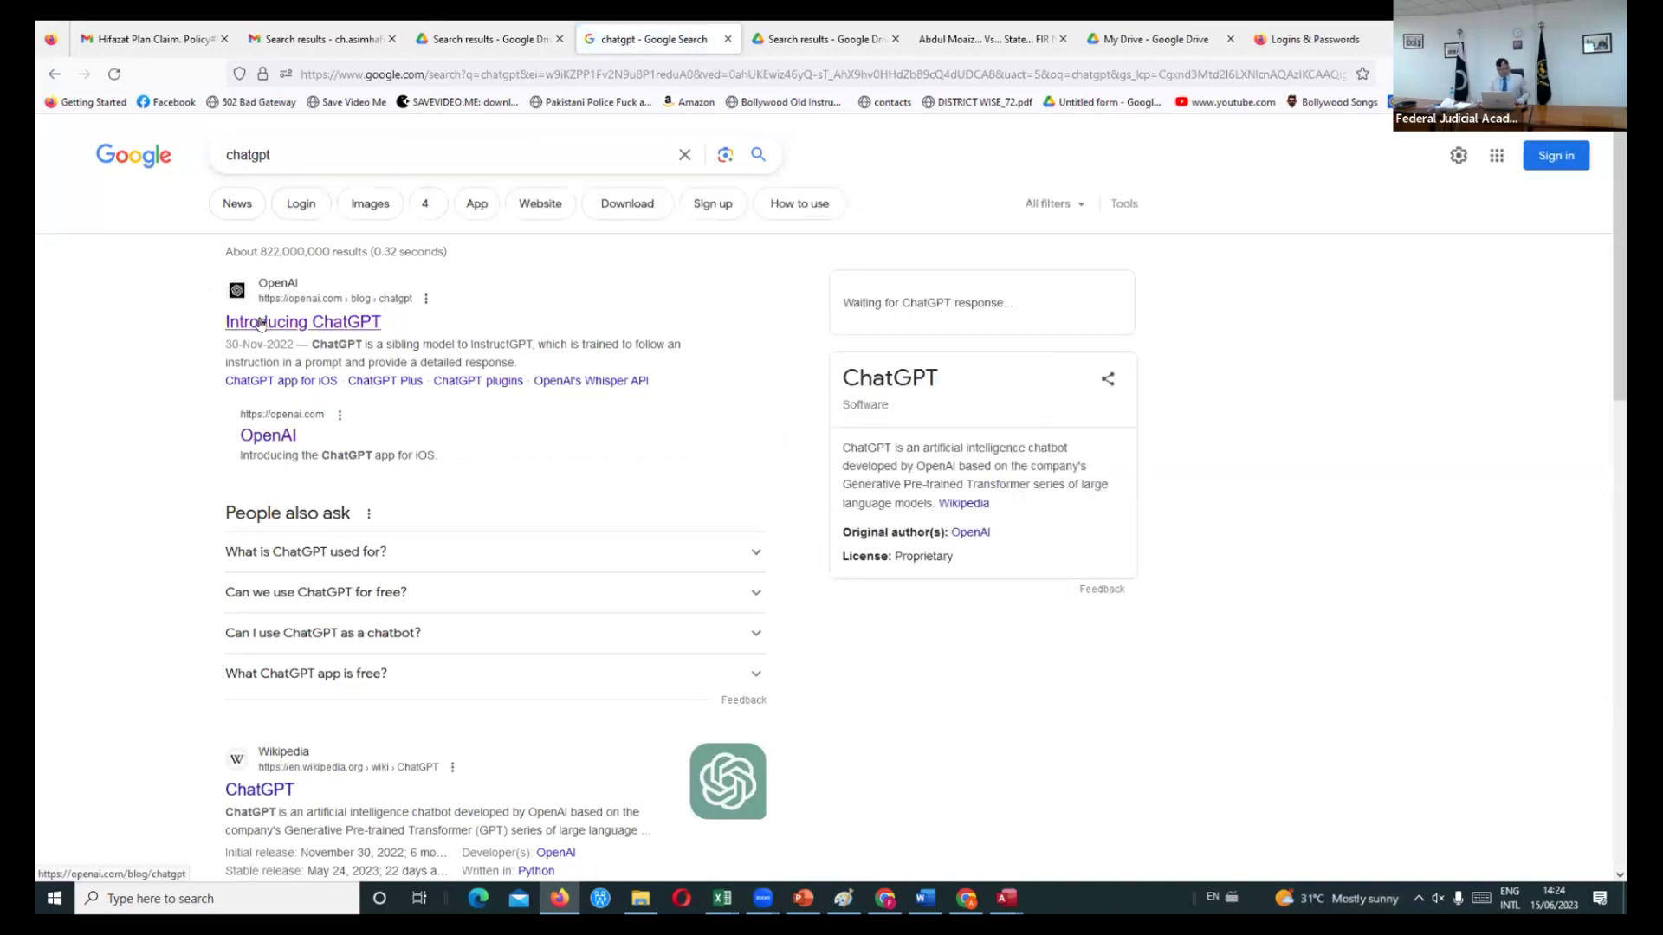
left_click(261, 323)
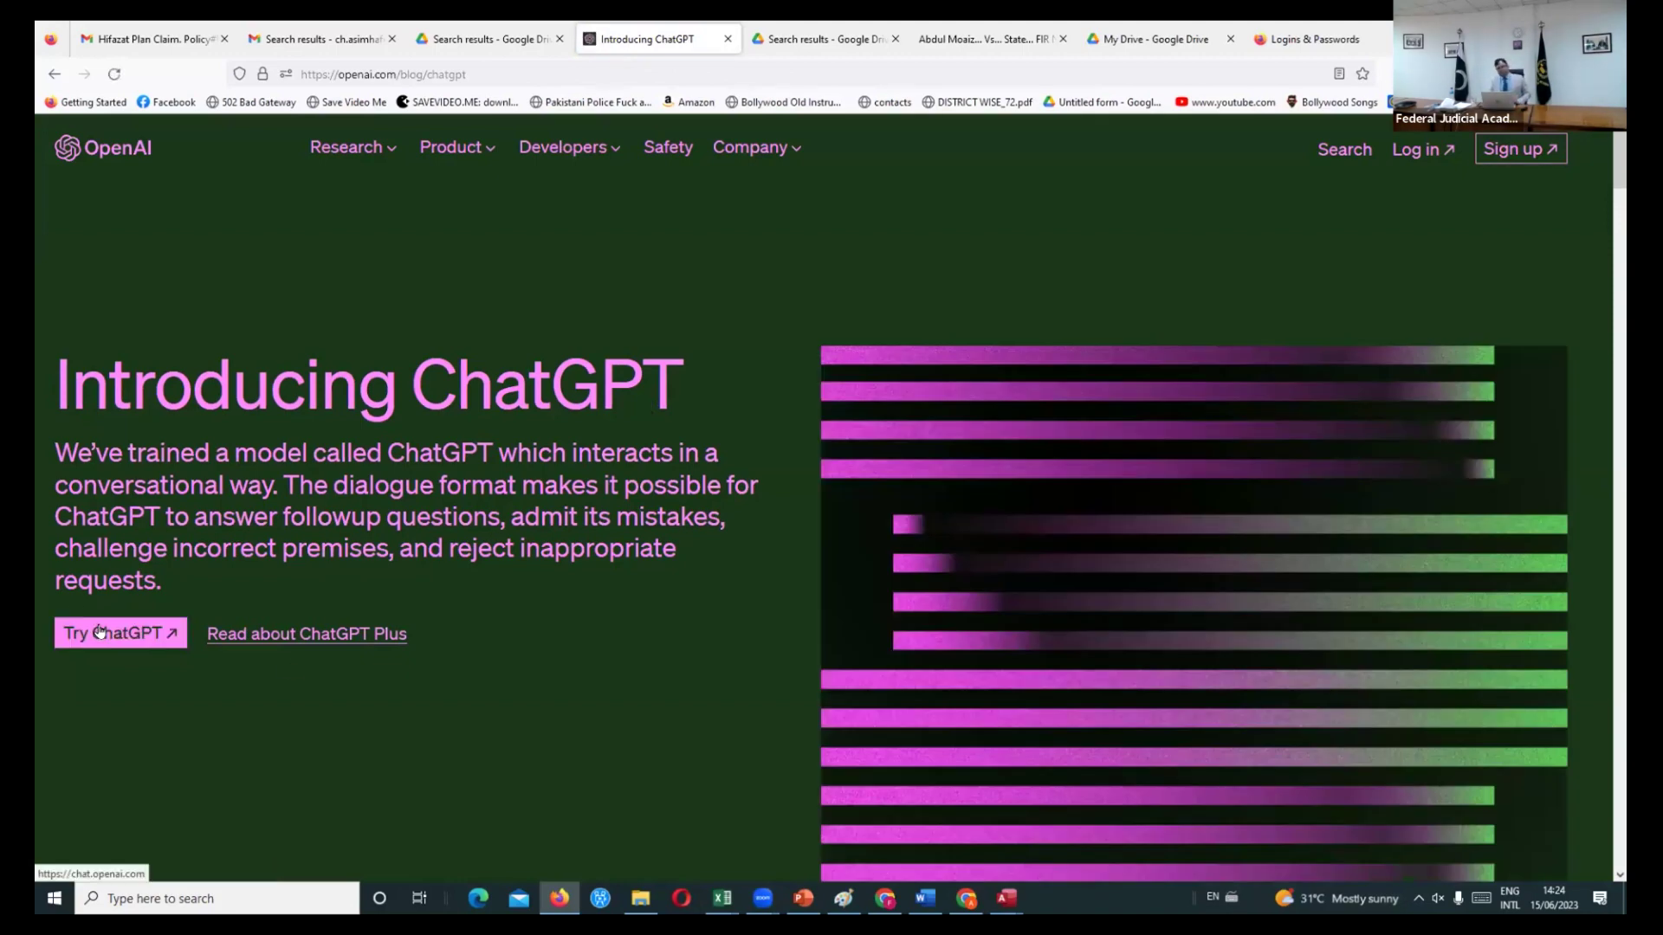
- Launch ChatGPT in a new tab from the OpenAI page, then bring the file window forward
left_click(100, 632)
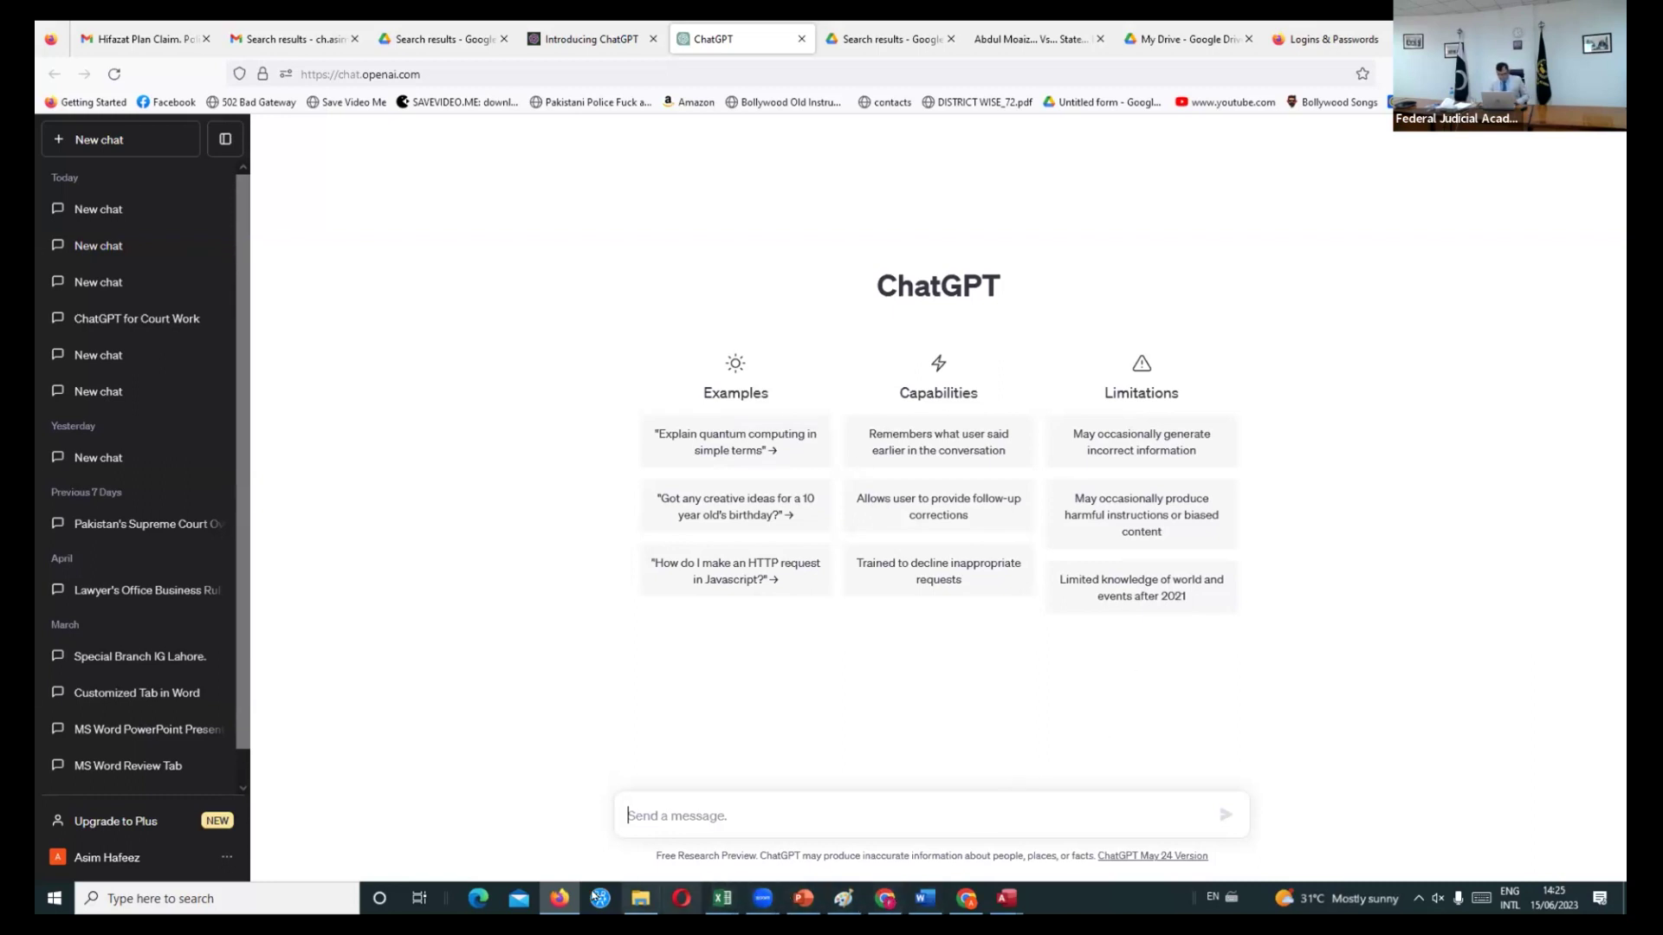
left_click(642, 905)
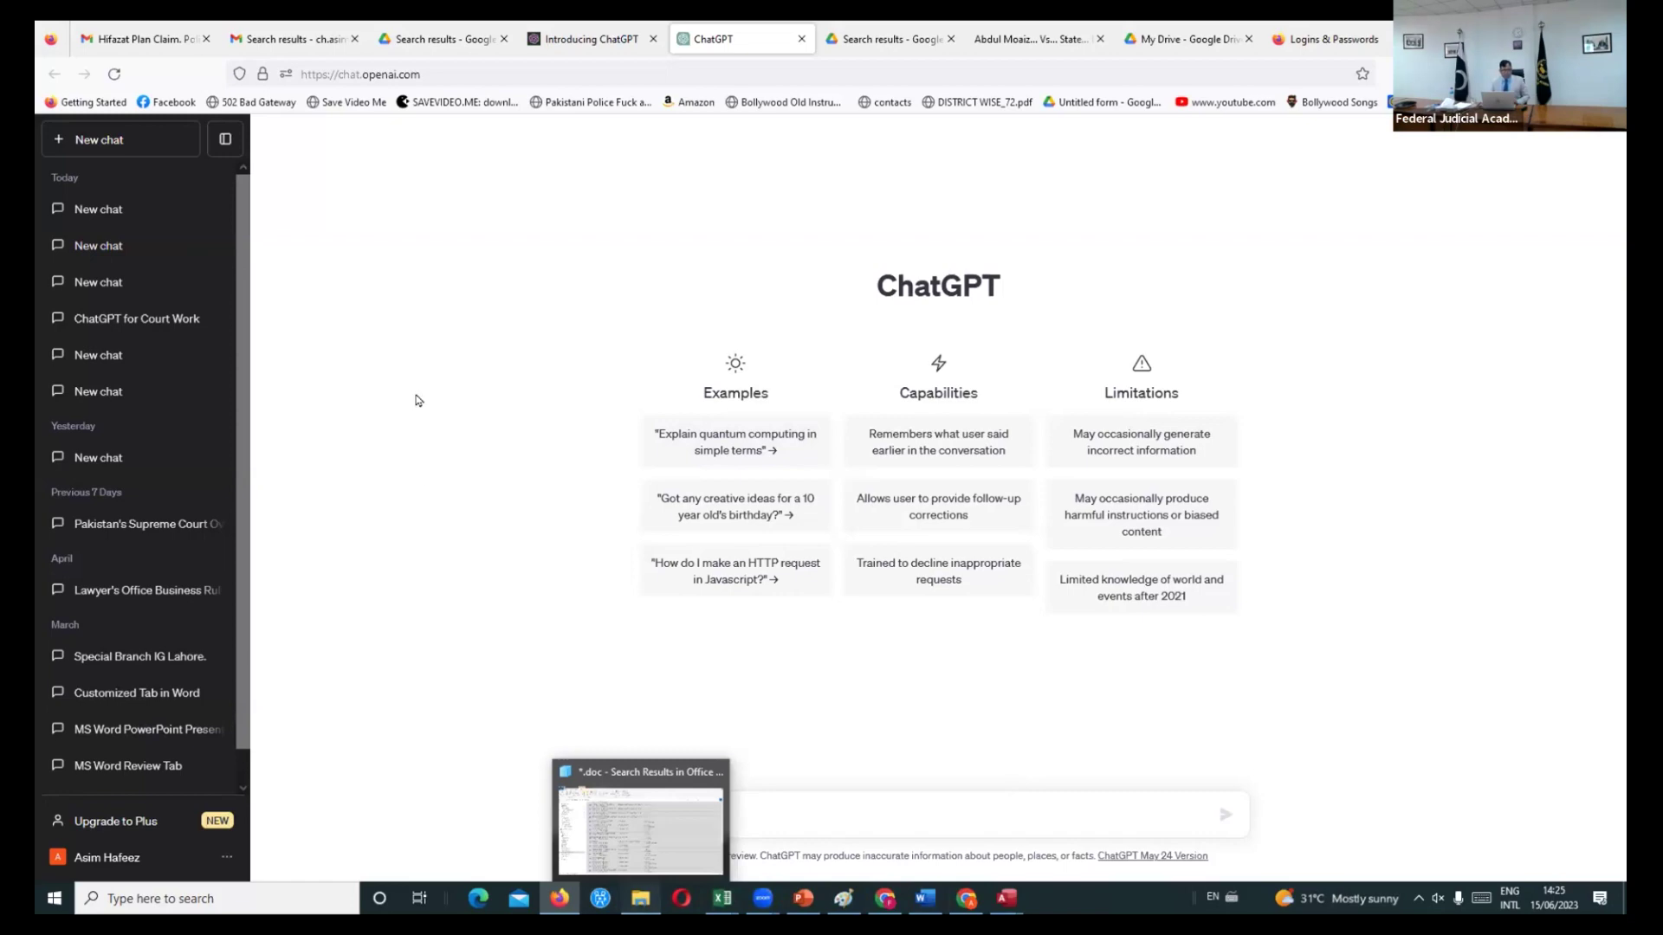
- Open the FIR No. 15/2023 court order PDF from the Downloads folder
left_click(104, 234)
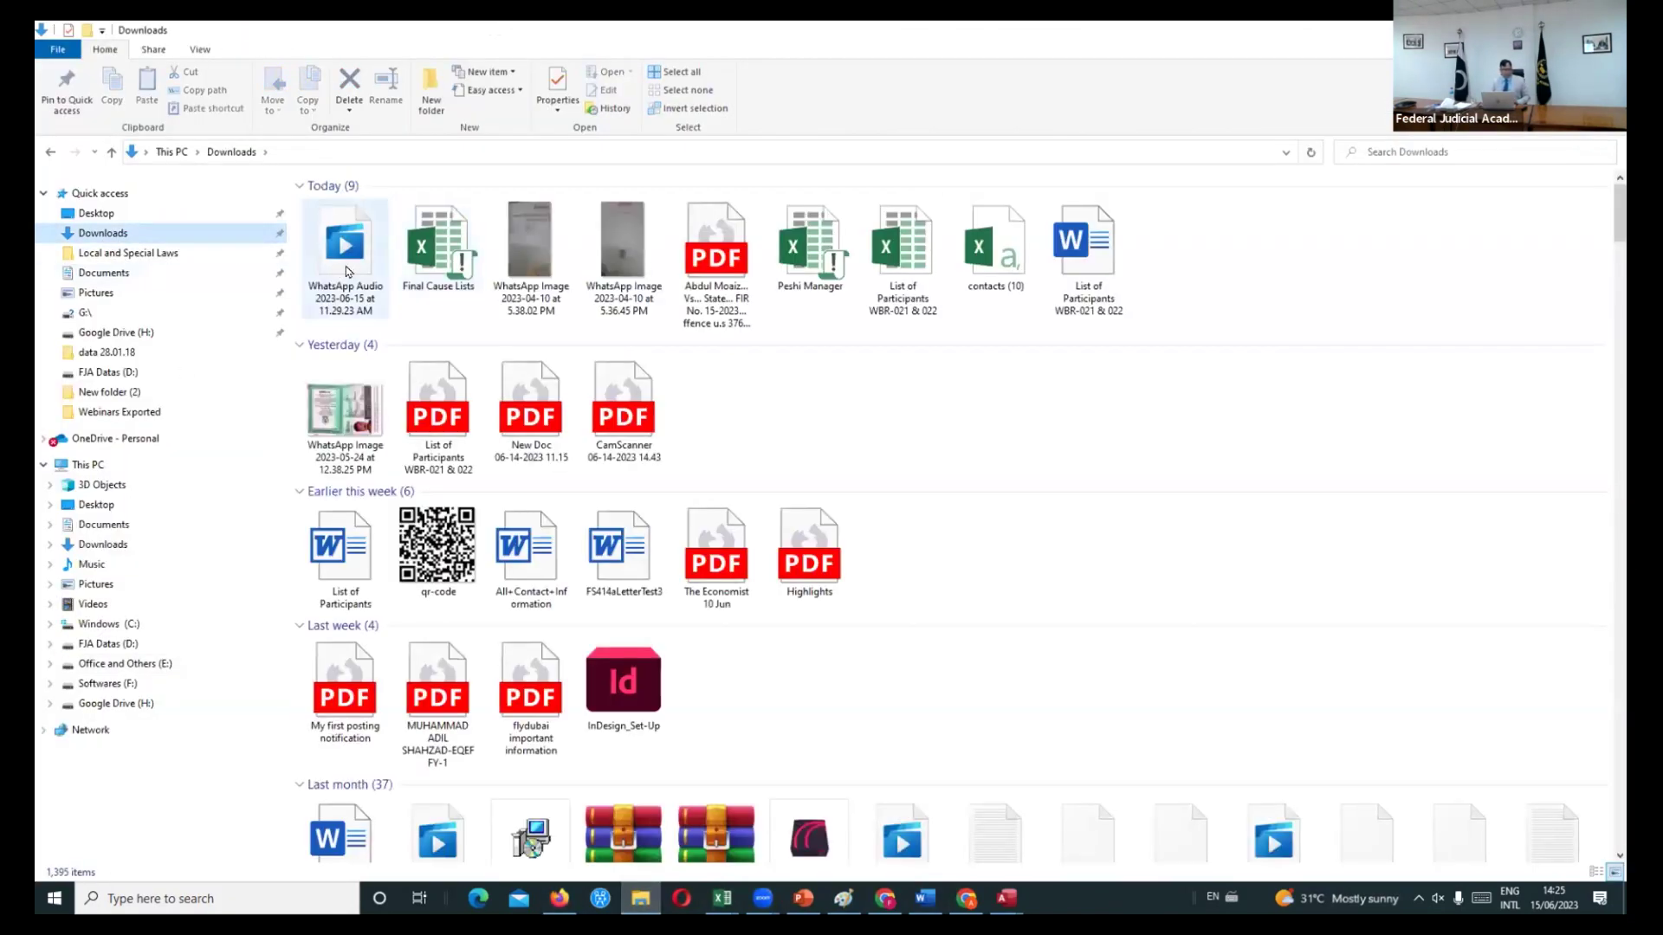
double_click(733, 247)
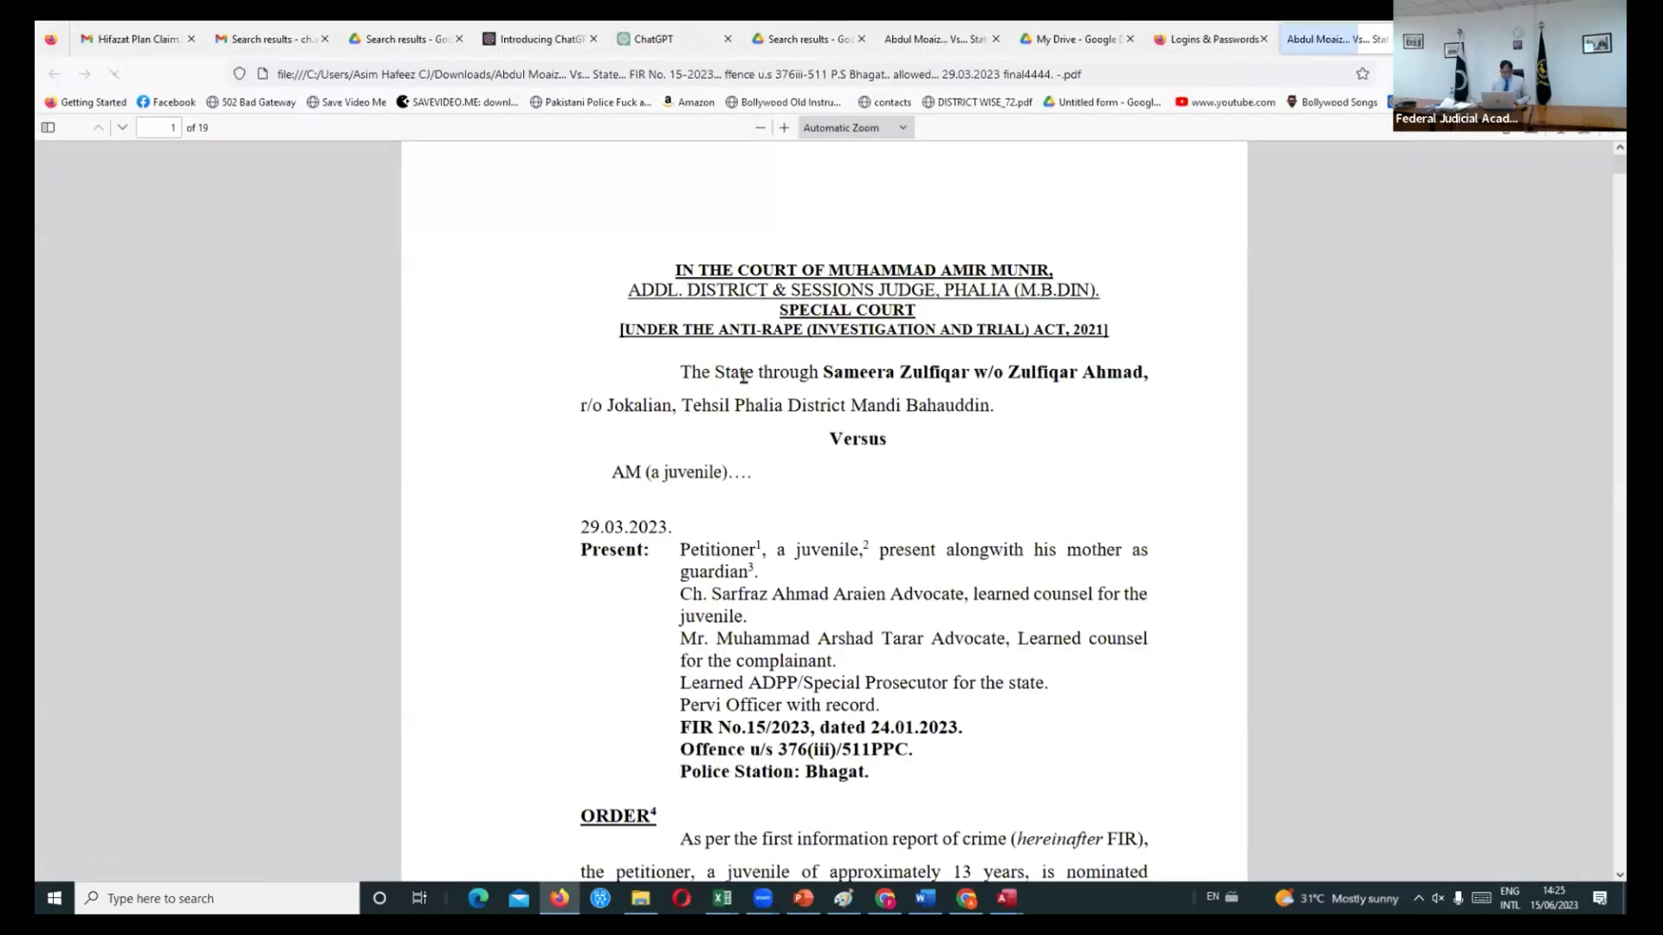
- Scroll the judgment PDF down from page 3 toward its ChatGPT questions
scroll(745, 383, "down", 2)
scroll(745, 383, "down", 10)
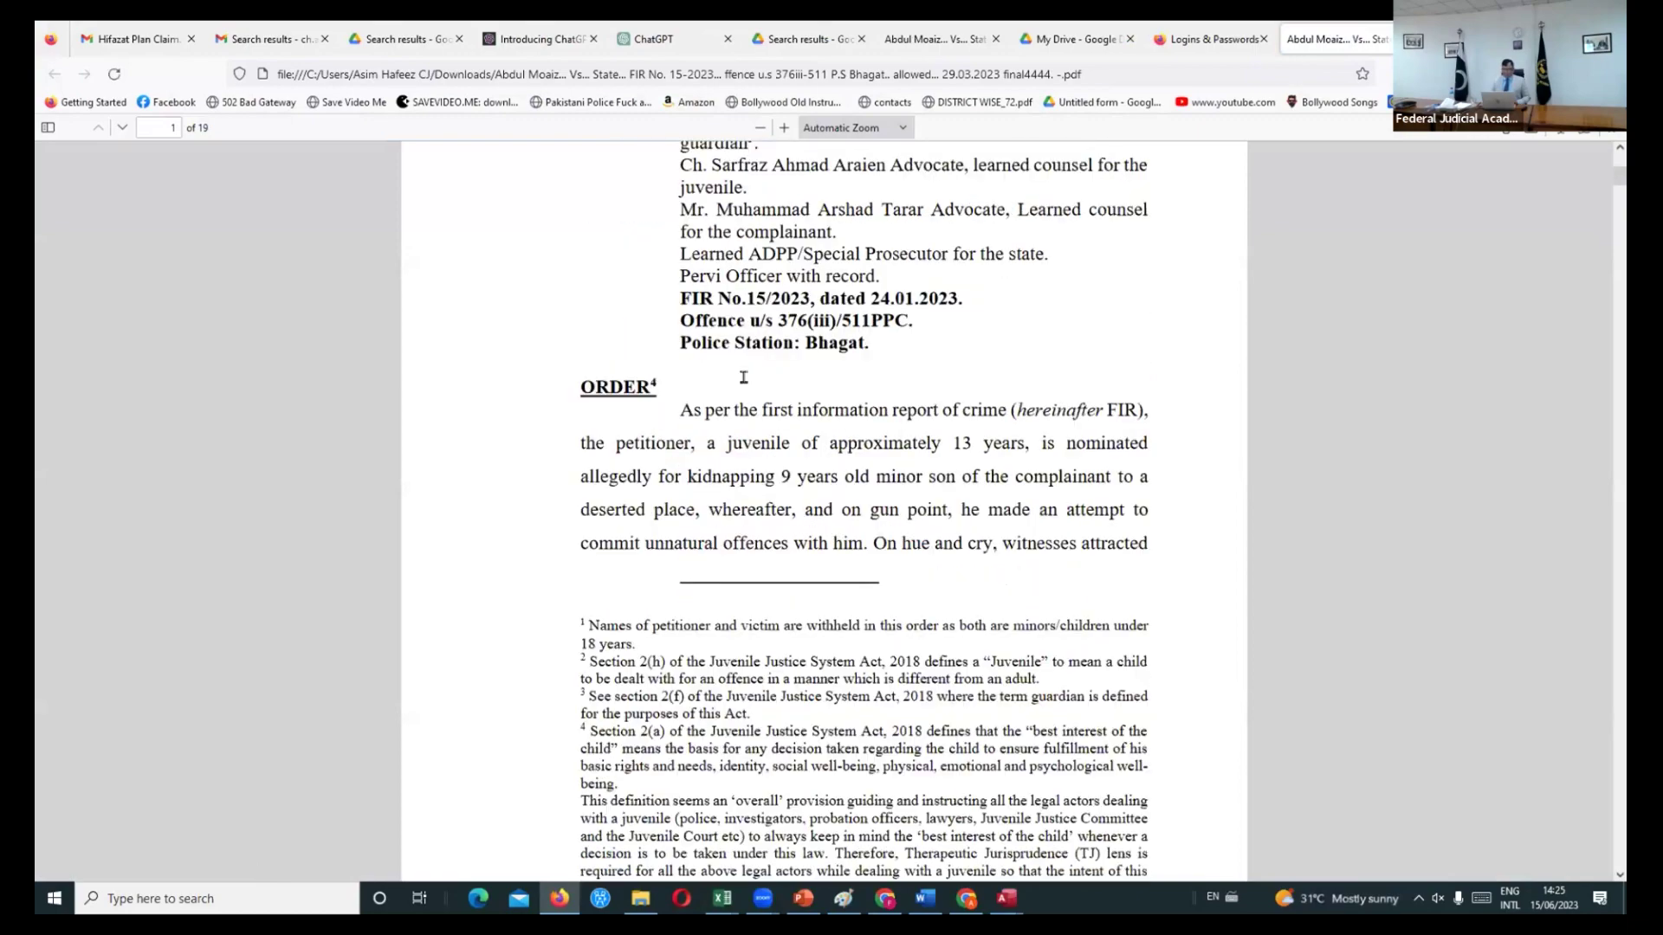
scroll(748, 384, "down", 12)
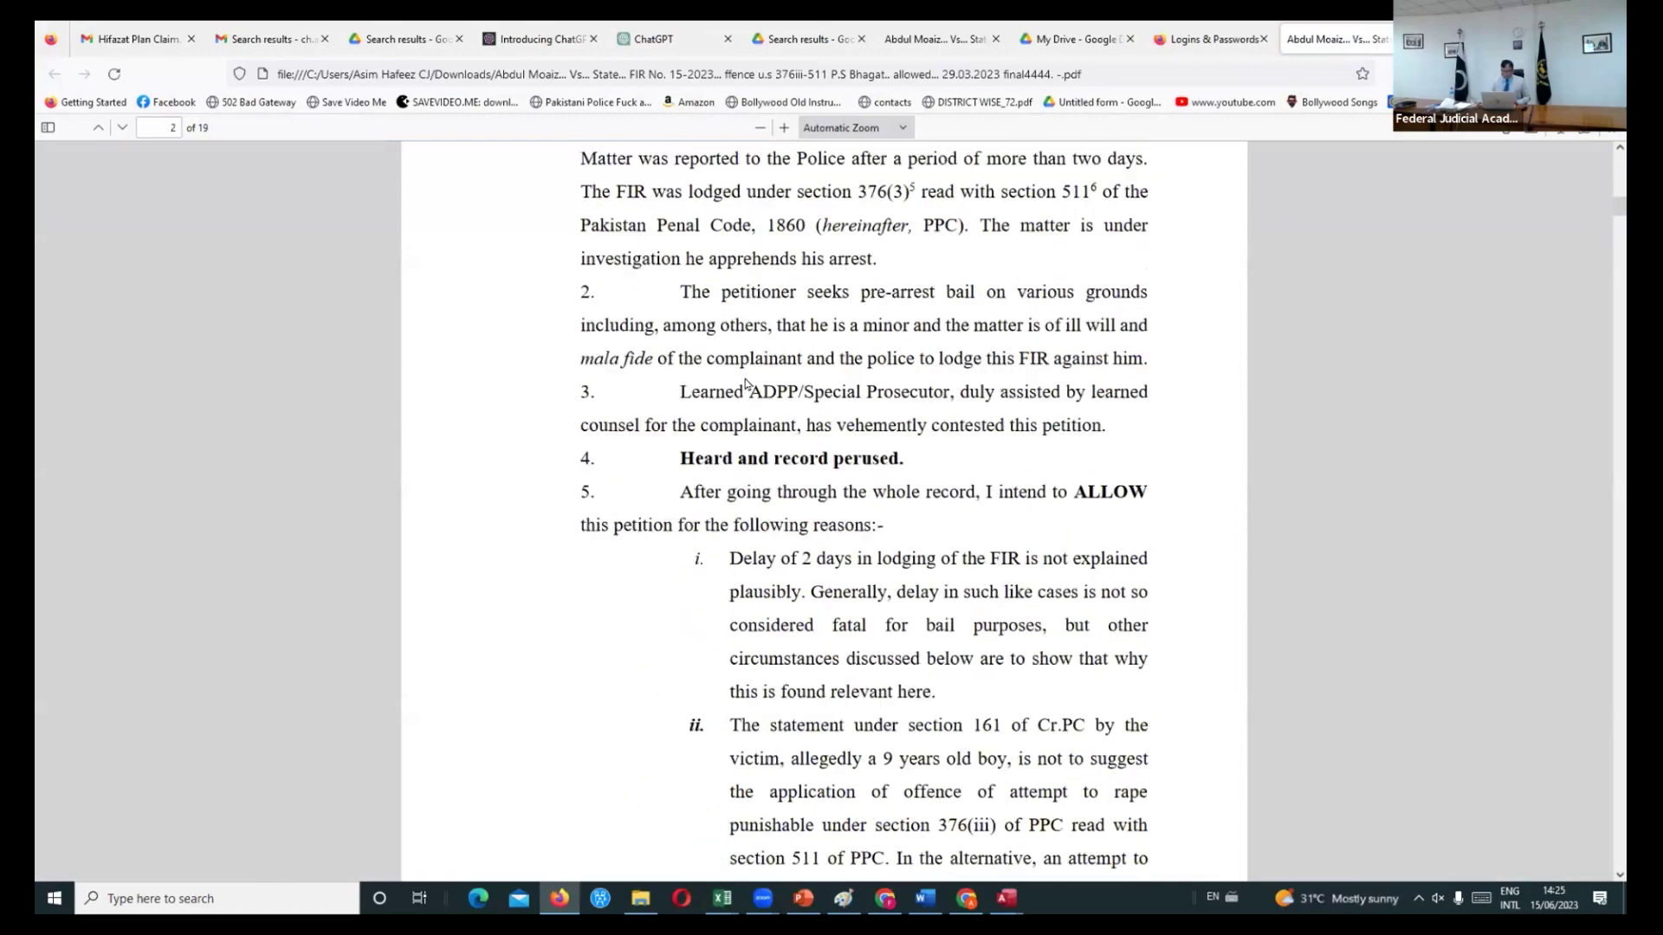
scroll(747, 384, "down", 8)
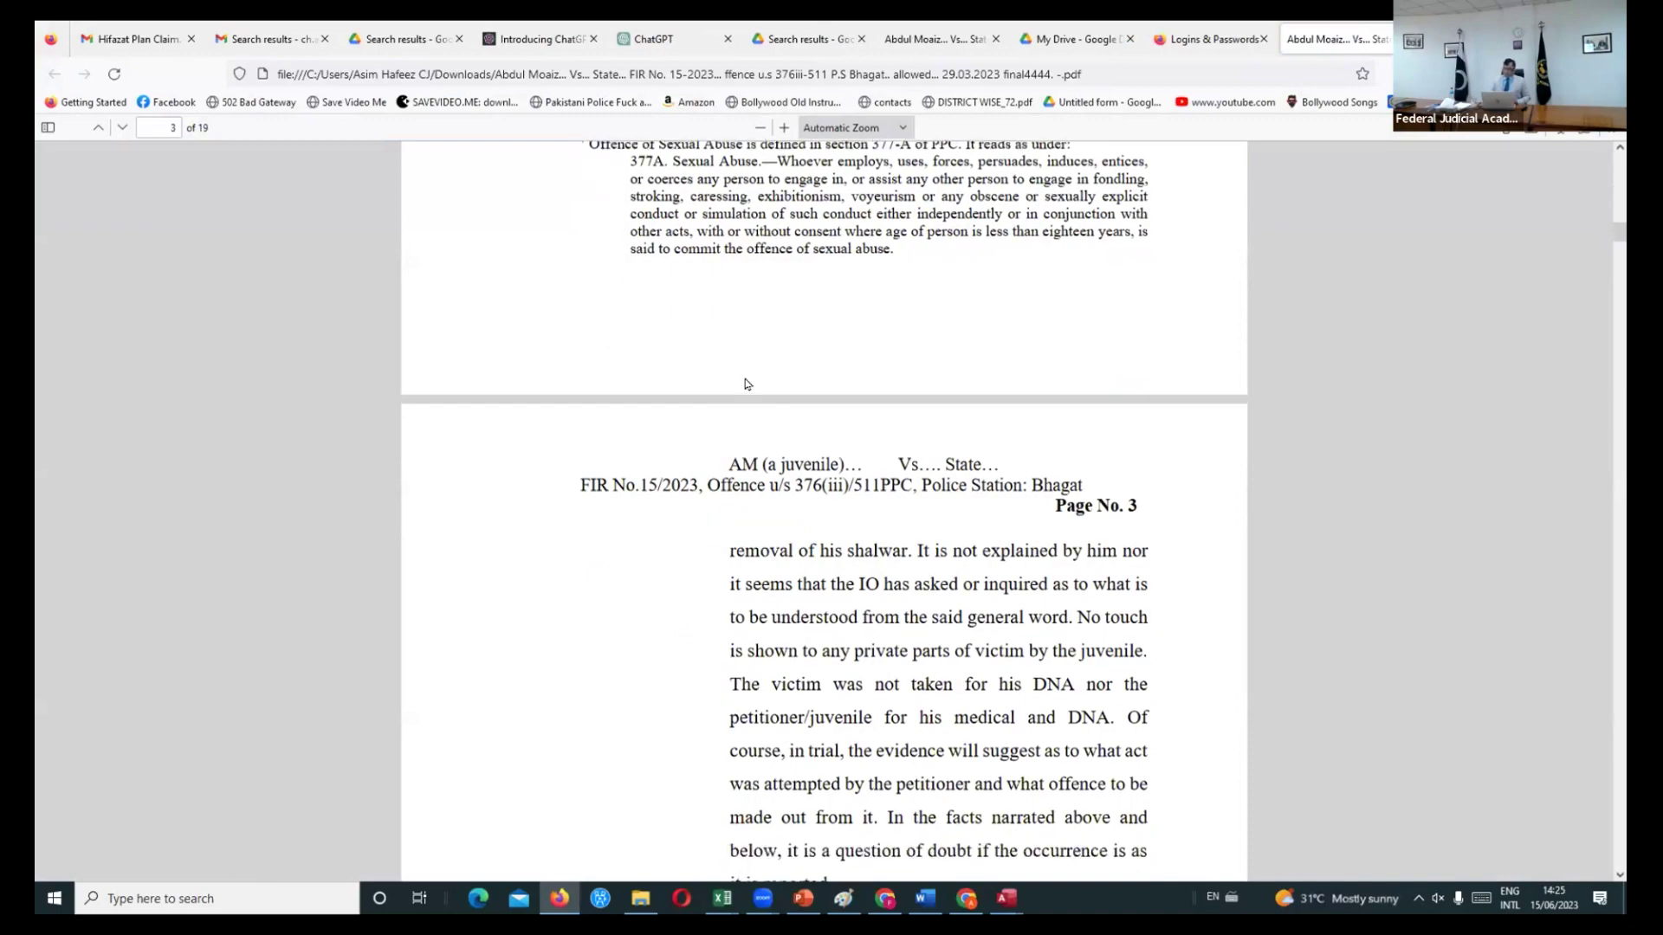
scroll(747, 384, "down", 6)
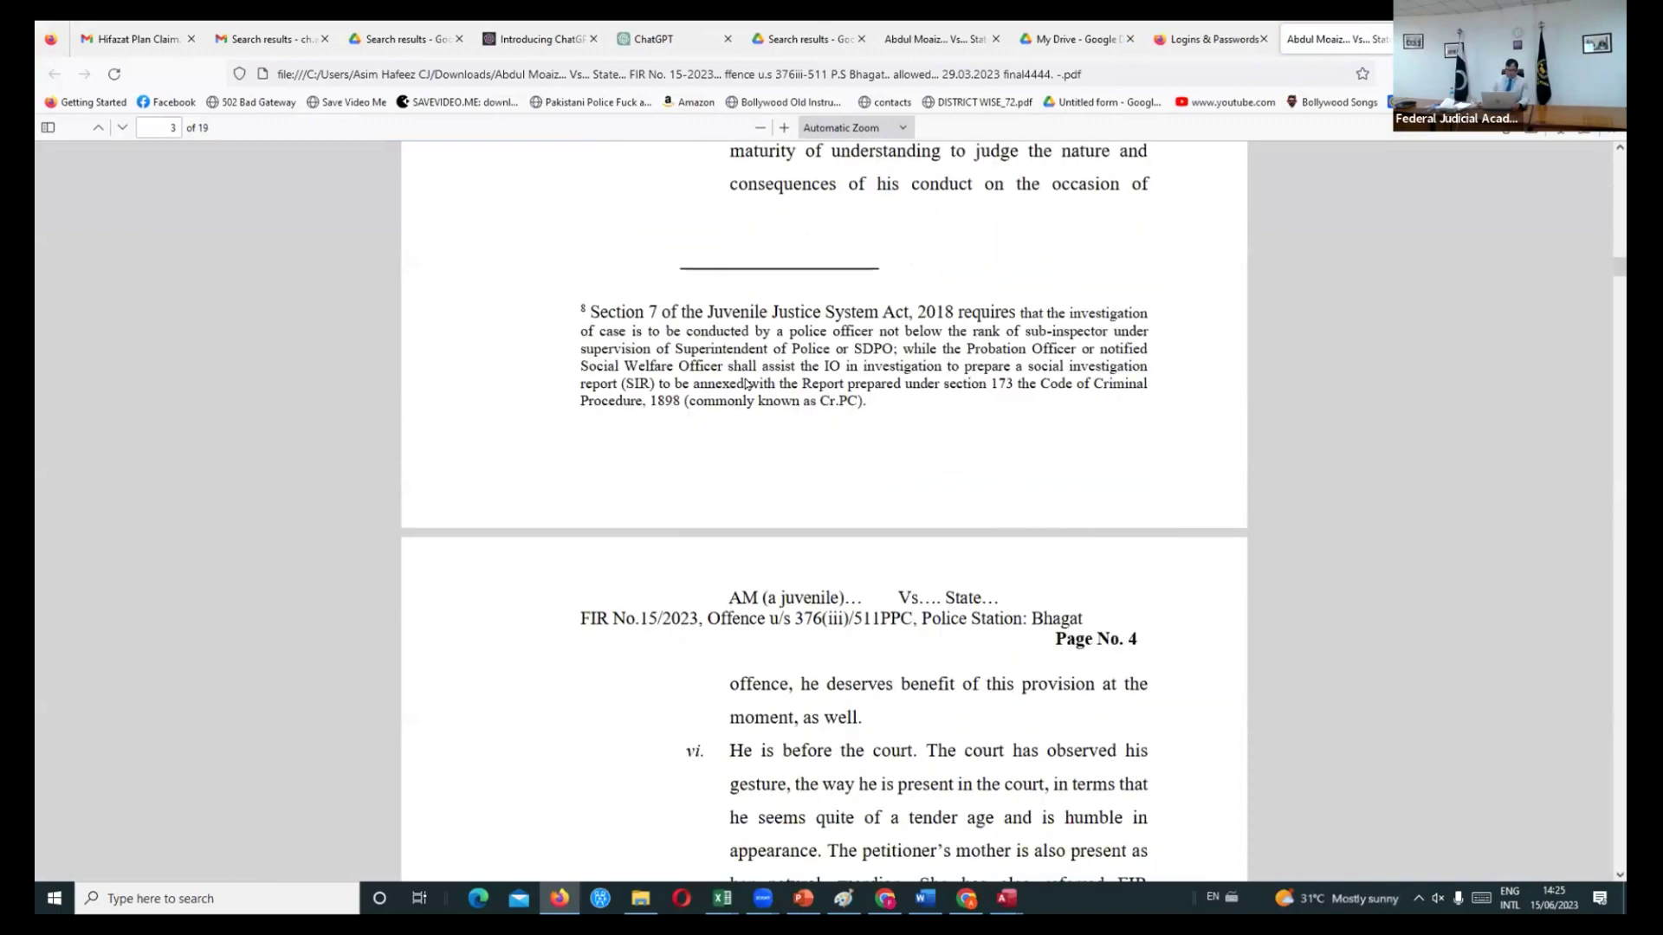
scroll(748, 383, "down", 12)
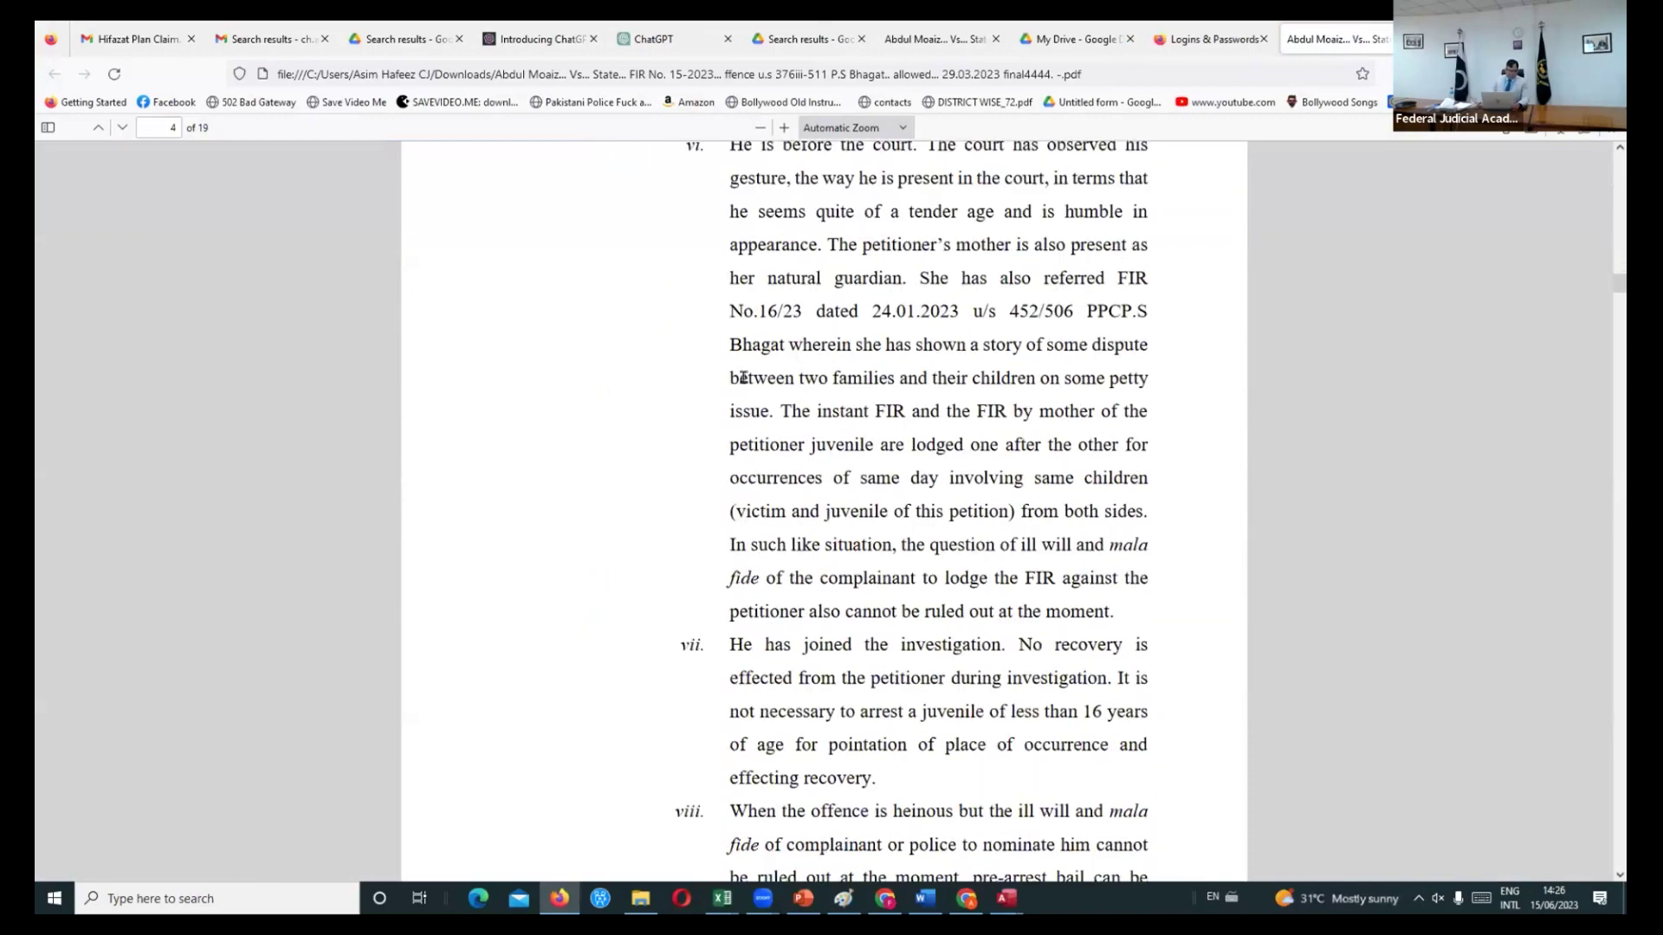
scroll(748, 384, "down", 5)
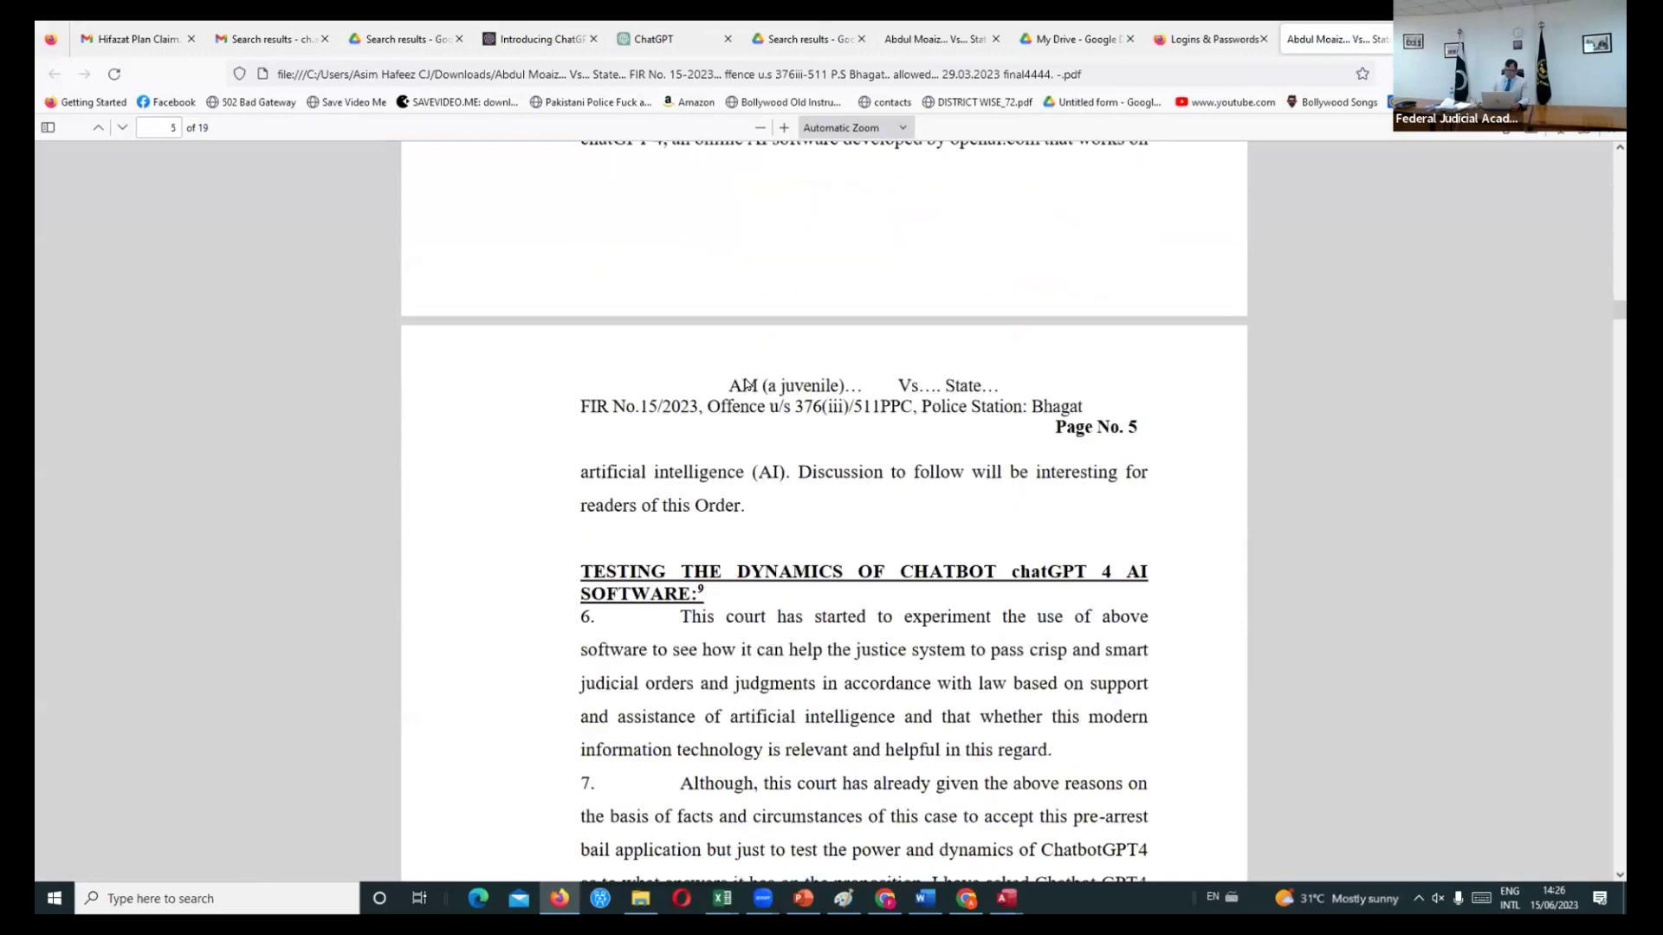
scroll(746, 384, "up", 1)
scroll(745, 383, "down", 2)
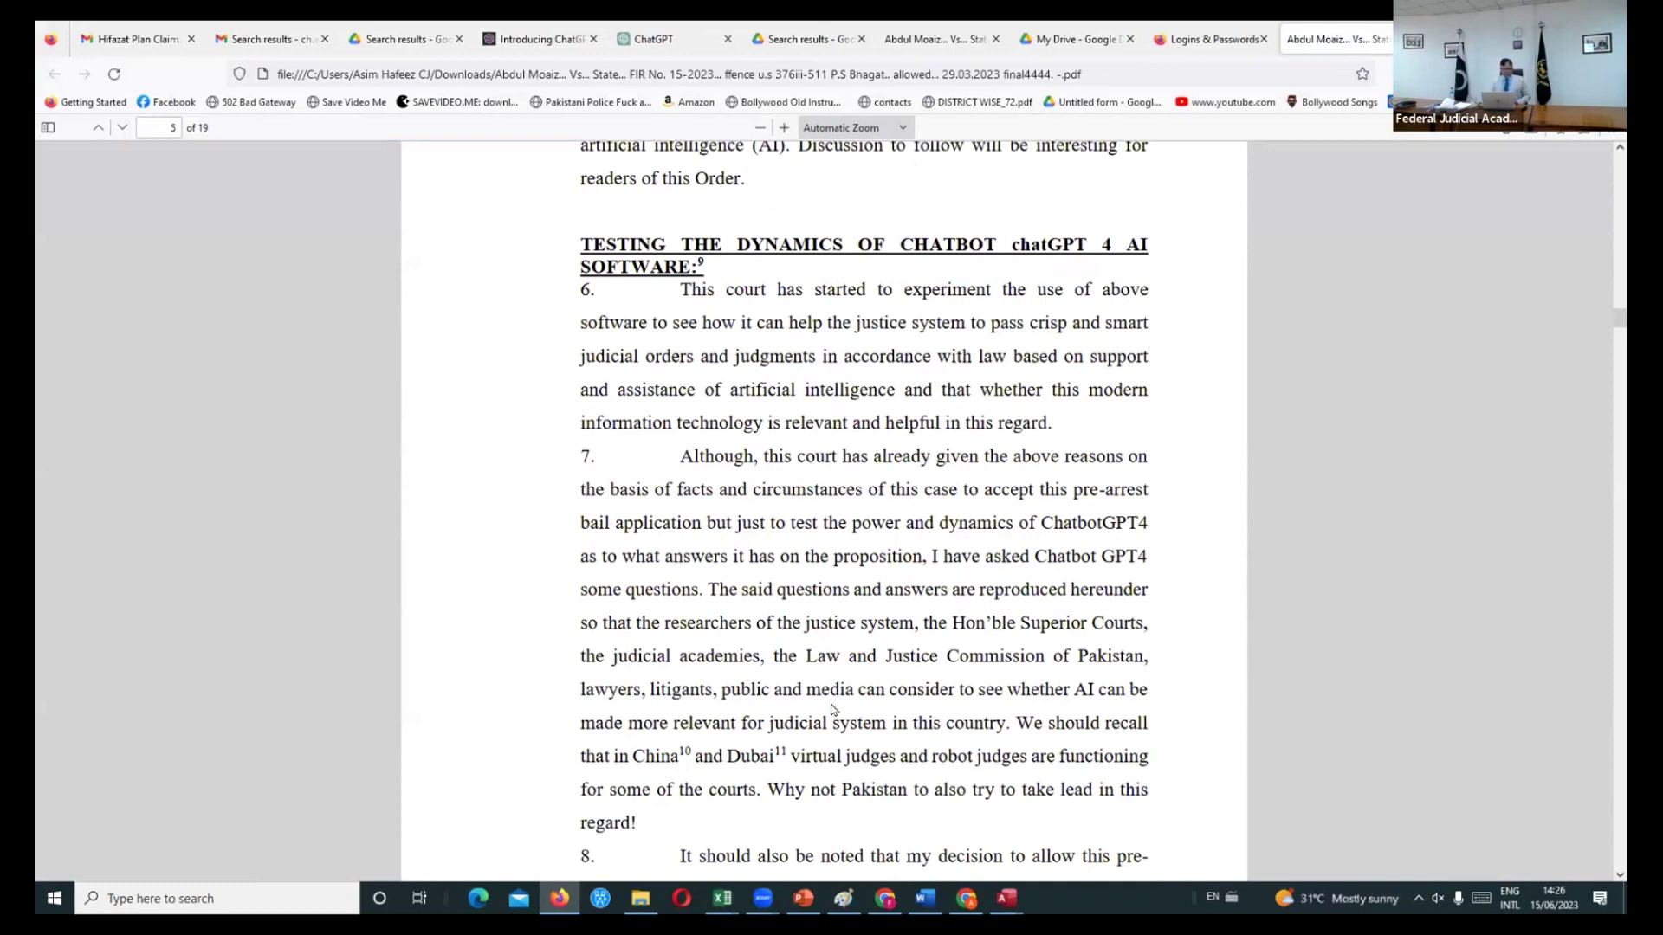
scroll(721, 411, "up", 1)
scroll(721, 410, "down", 1)
scroll(722, 410, "down", 6)
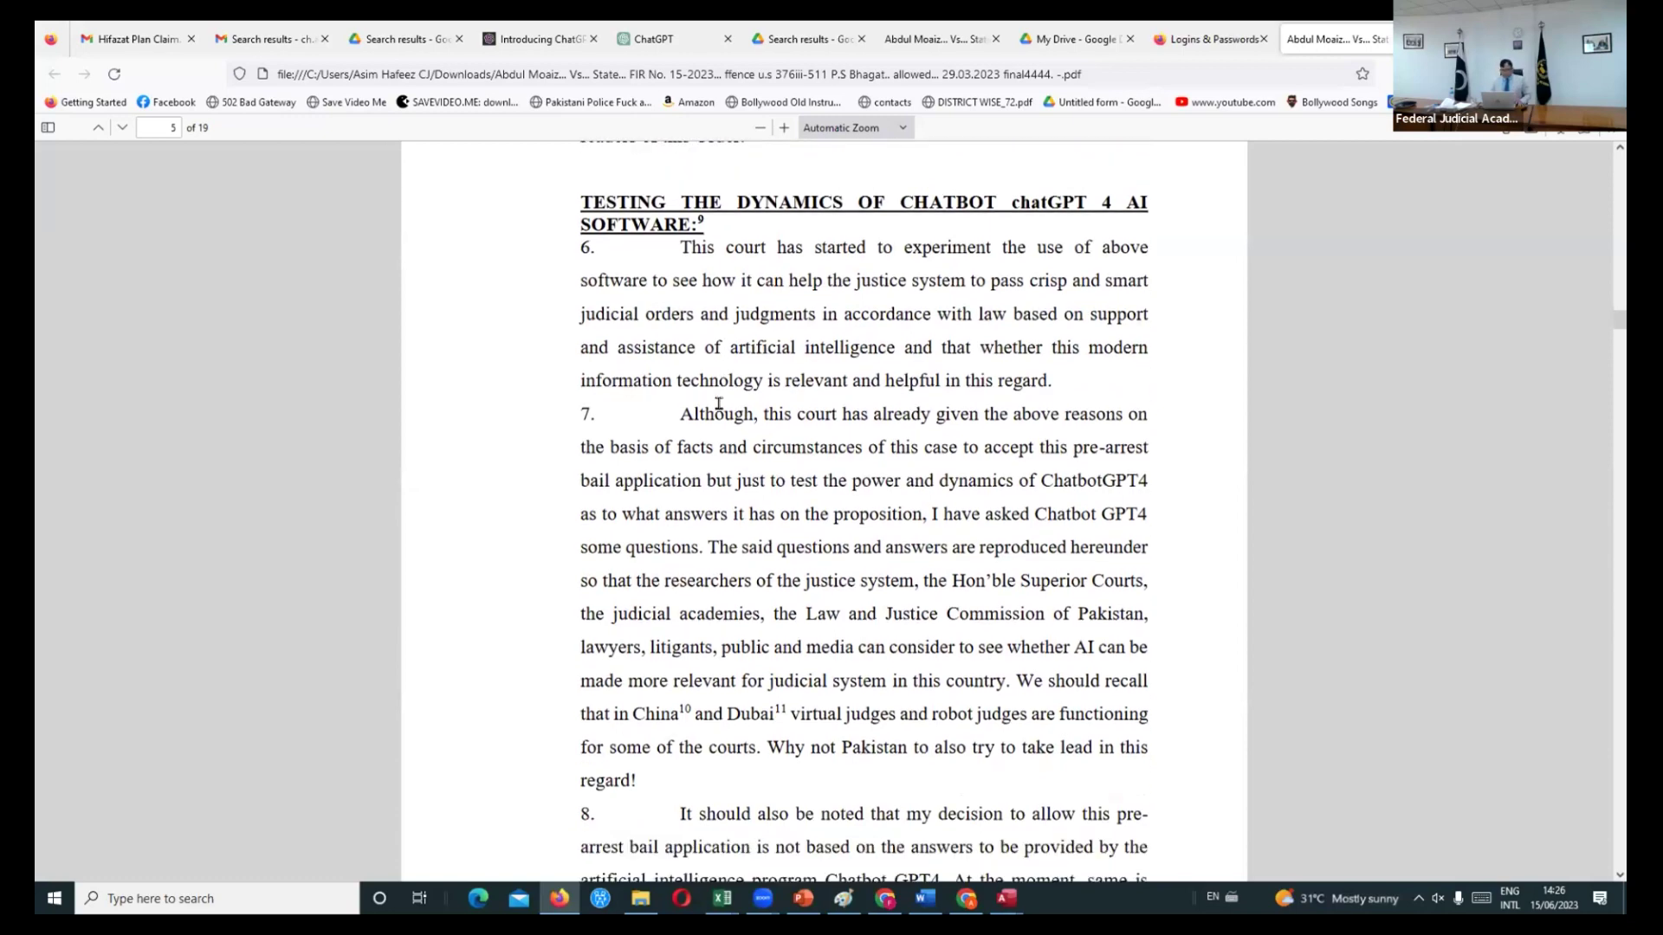
scroll(721, 410, "down", 6)
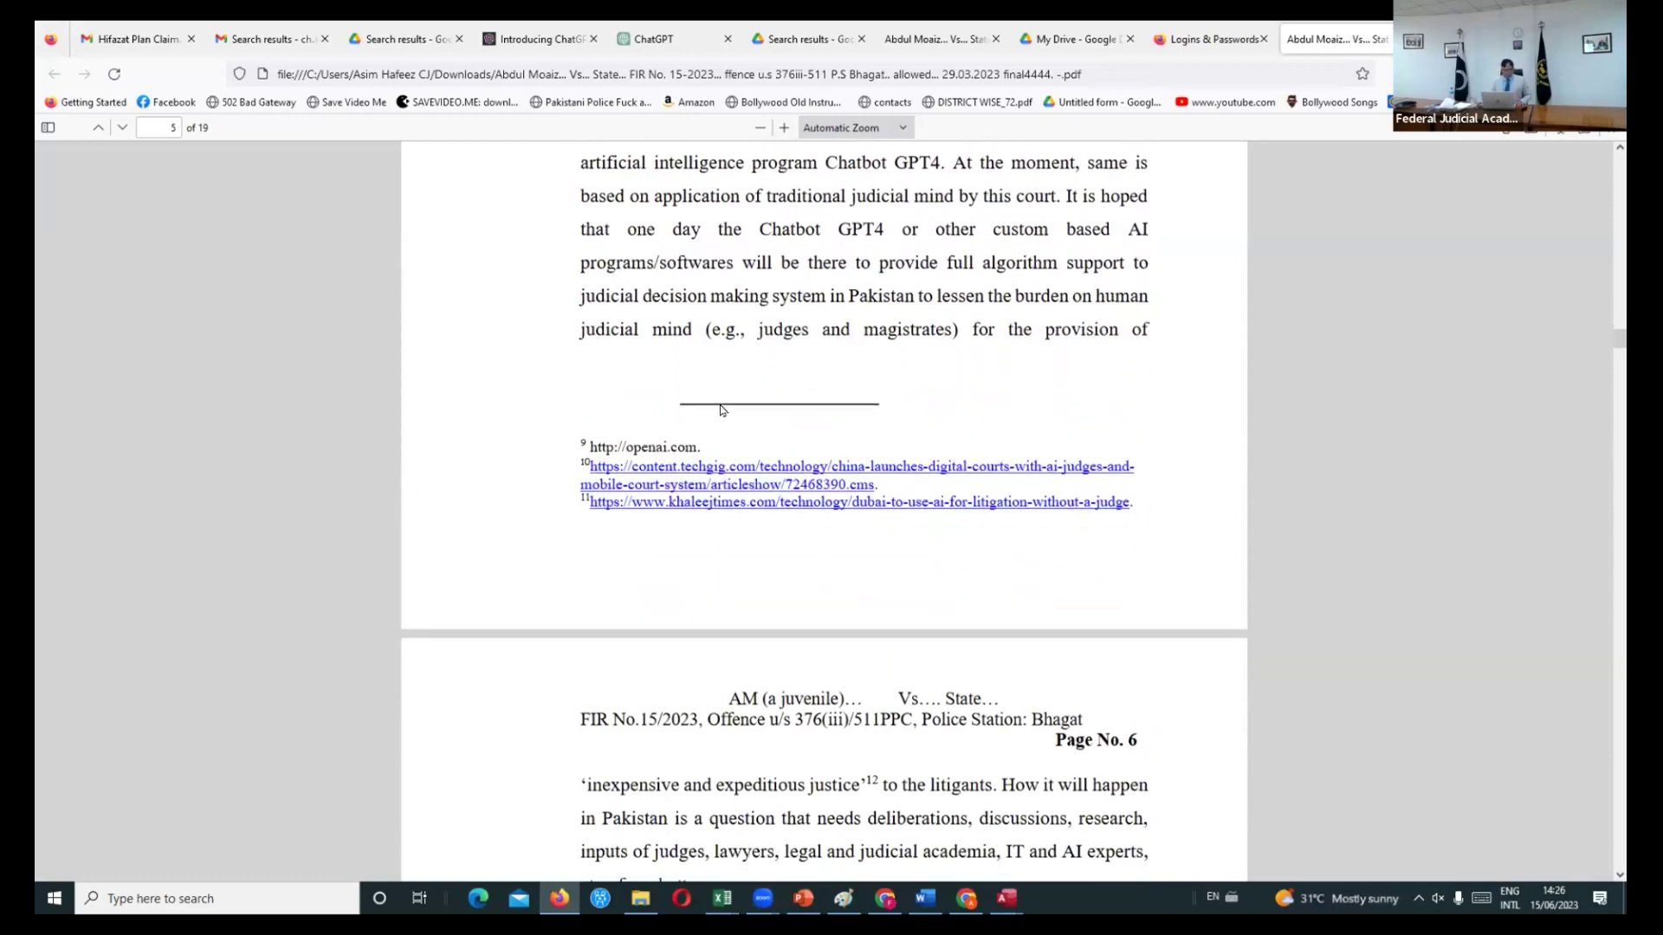
scroll(718, 403, "down", 4)
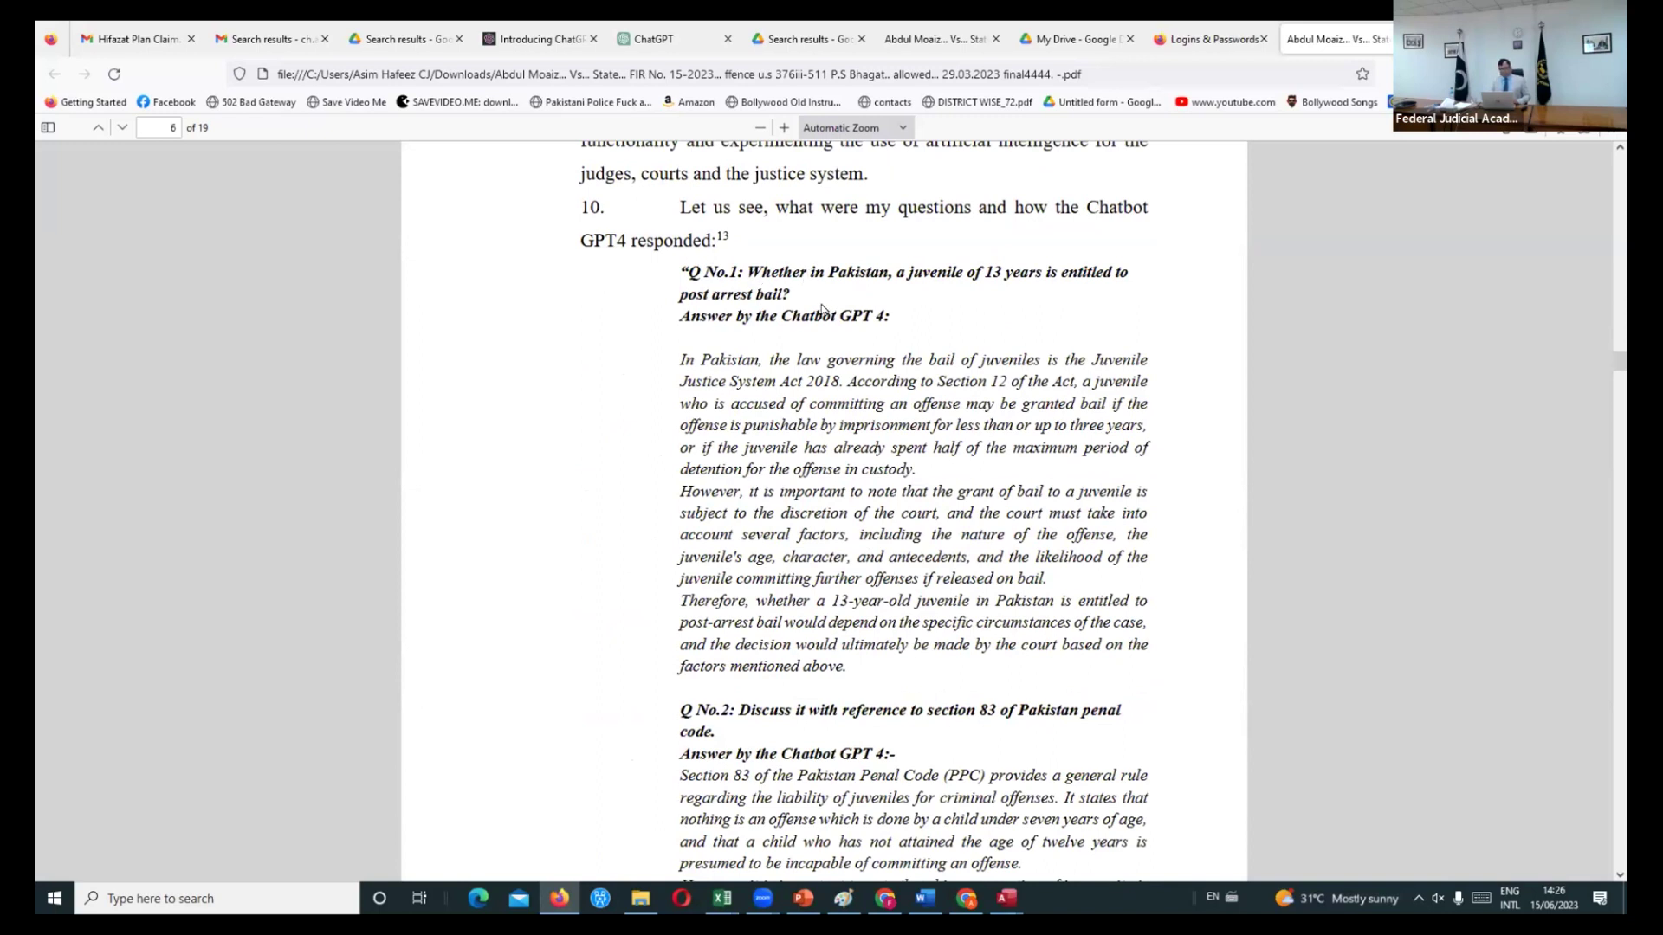
- Highlight ChatGPT's answer to Q No.1, read on to page 8, then minimize Firefox
left_click_drag(680, 357, 843, 662)
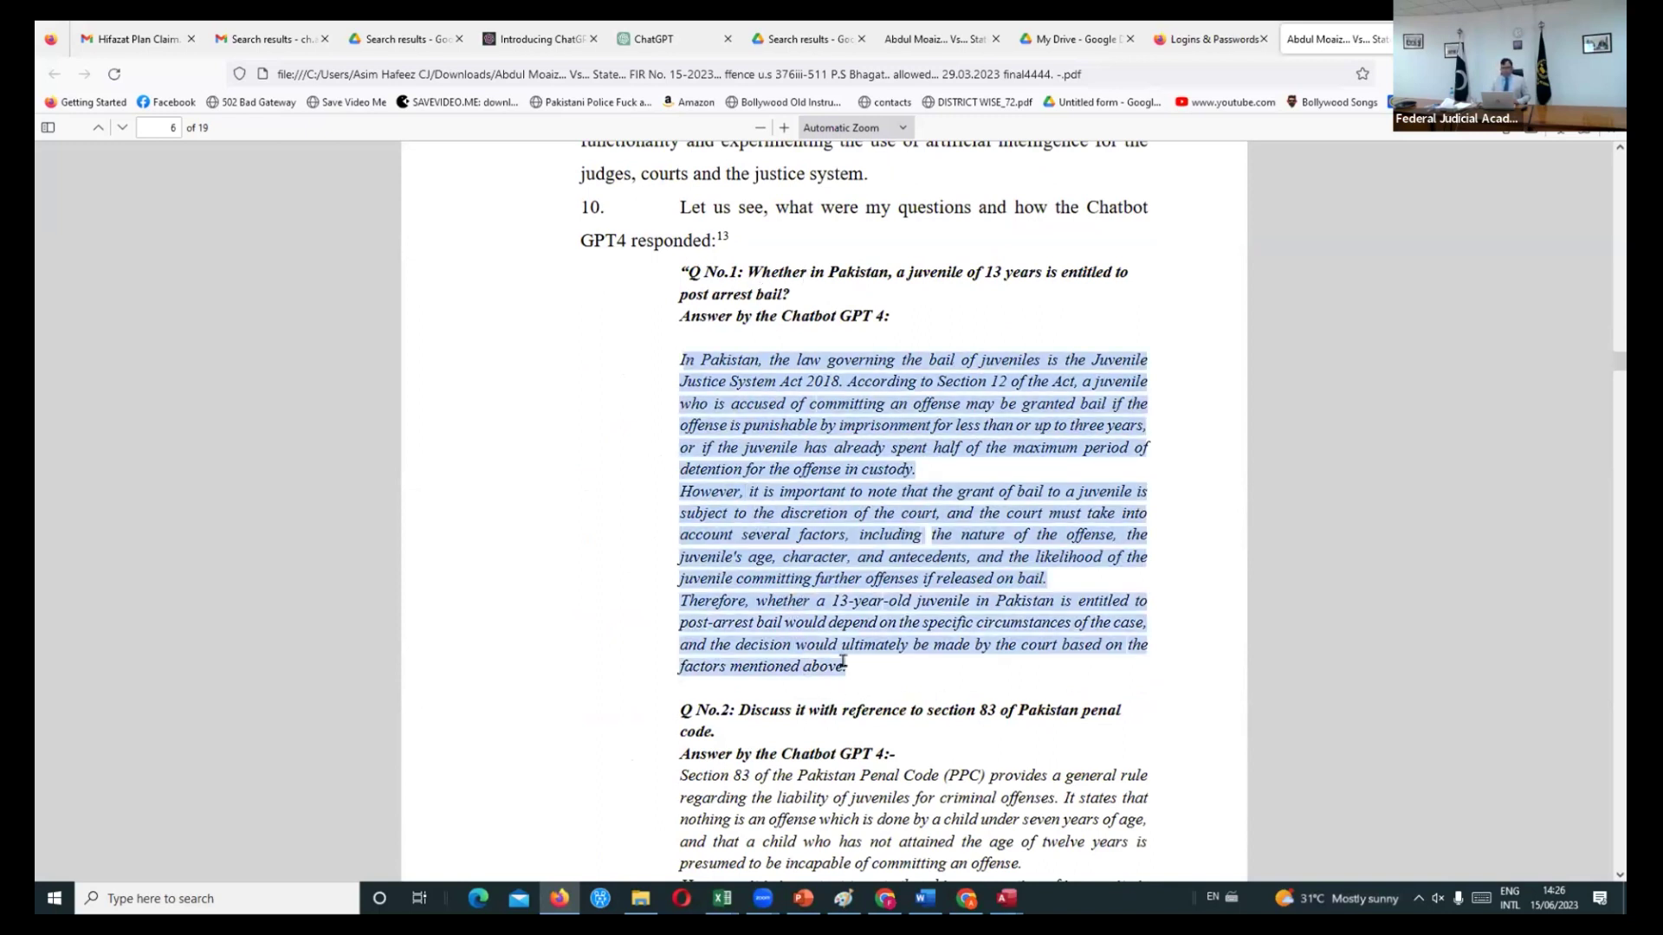
left_click(716, 356)
scroll(715, 356, "down", 6)
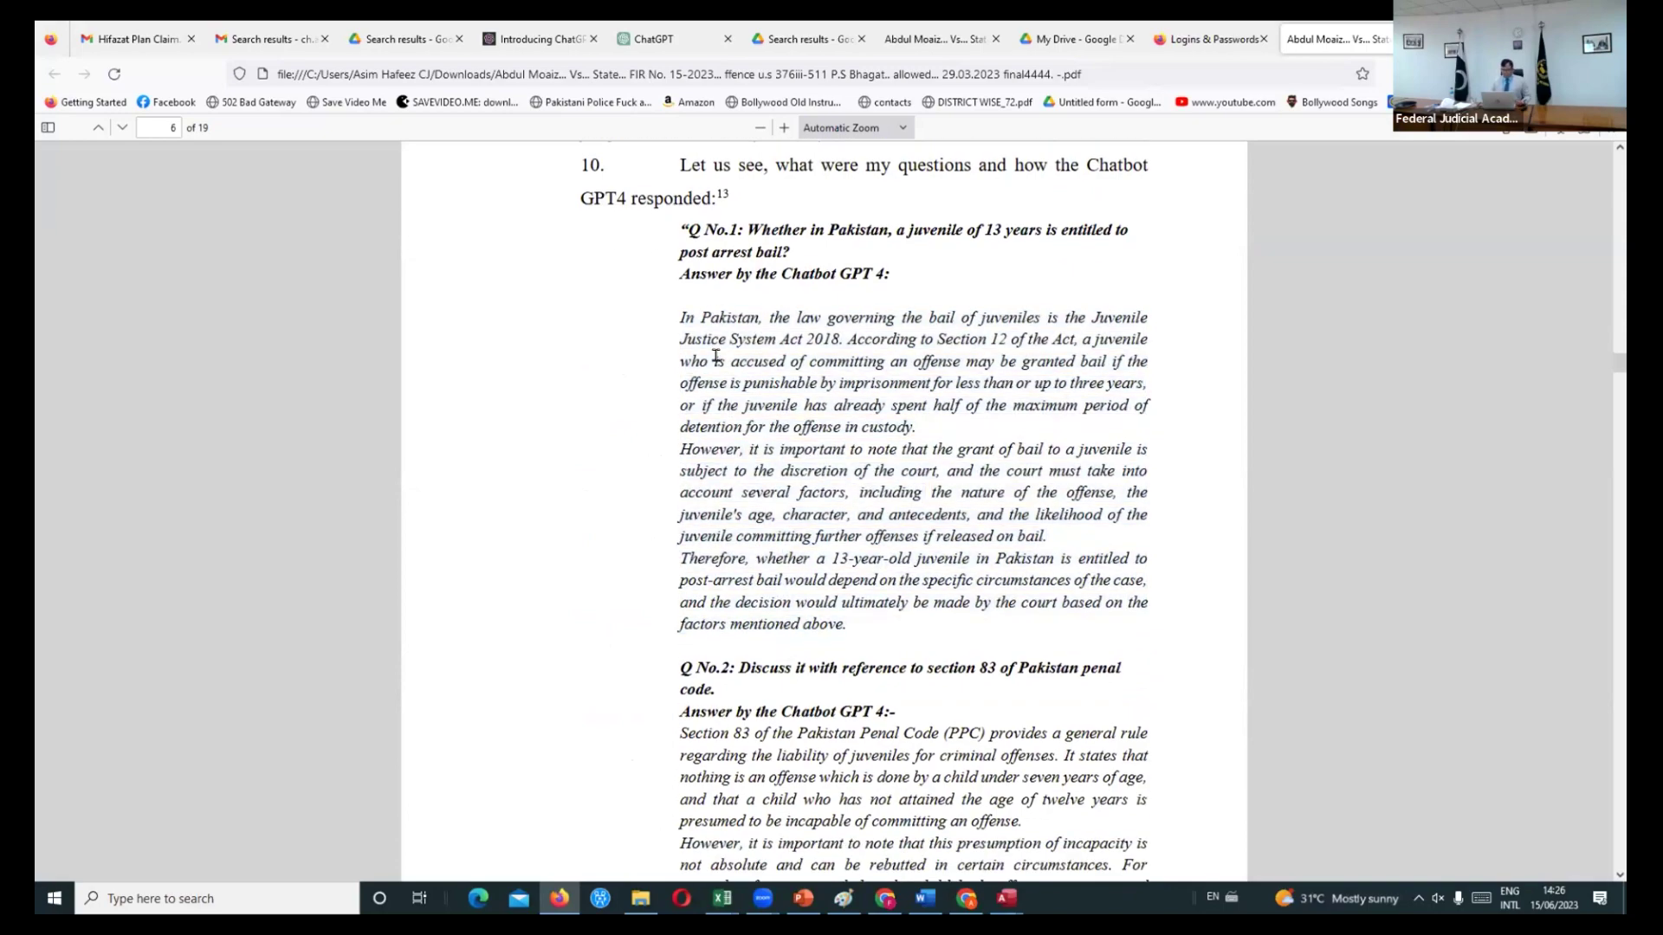
scroll(716, 356, "down", 12)
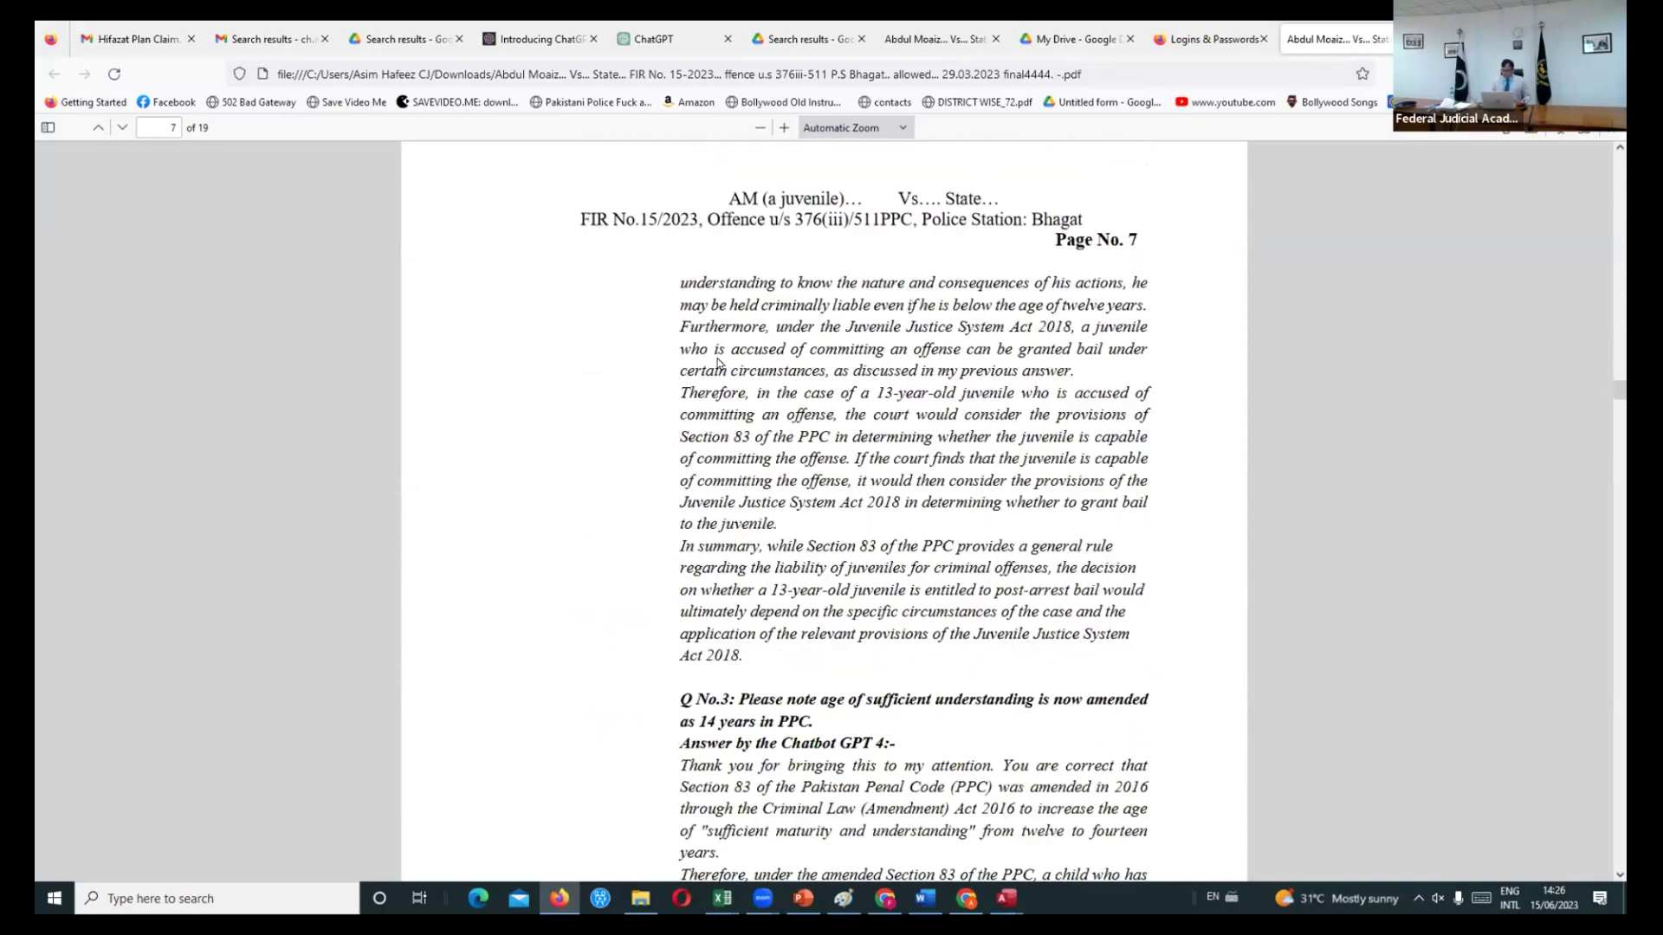
scroll(718, 362, "down", 12)
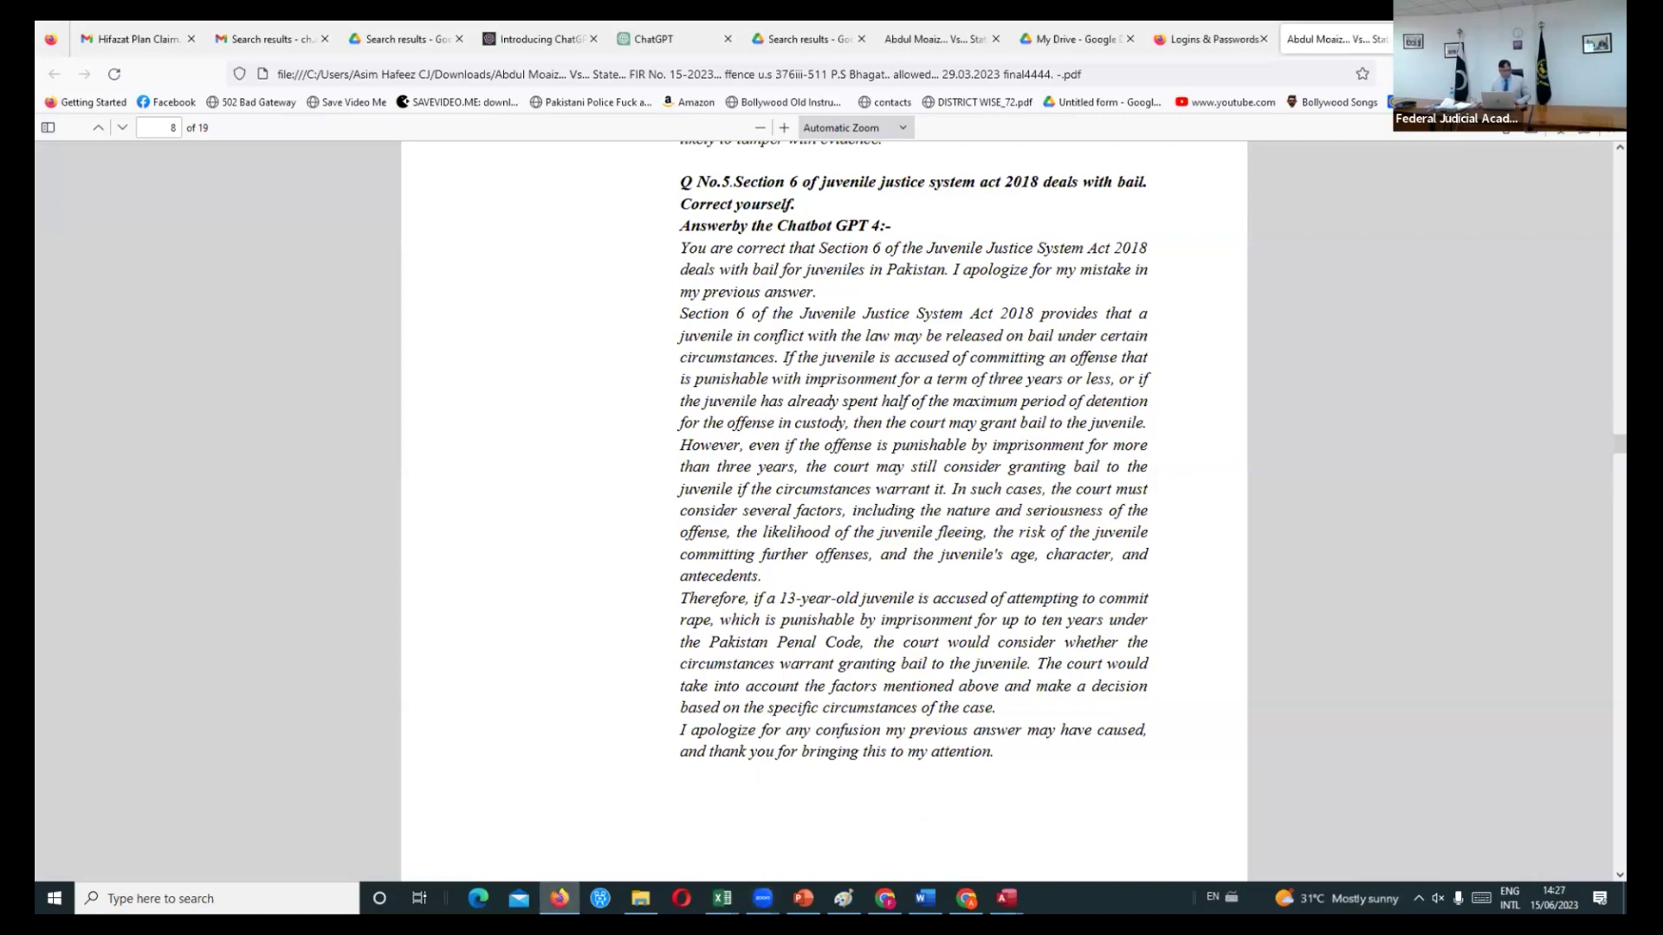
left_click(560, 901)
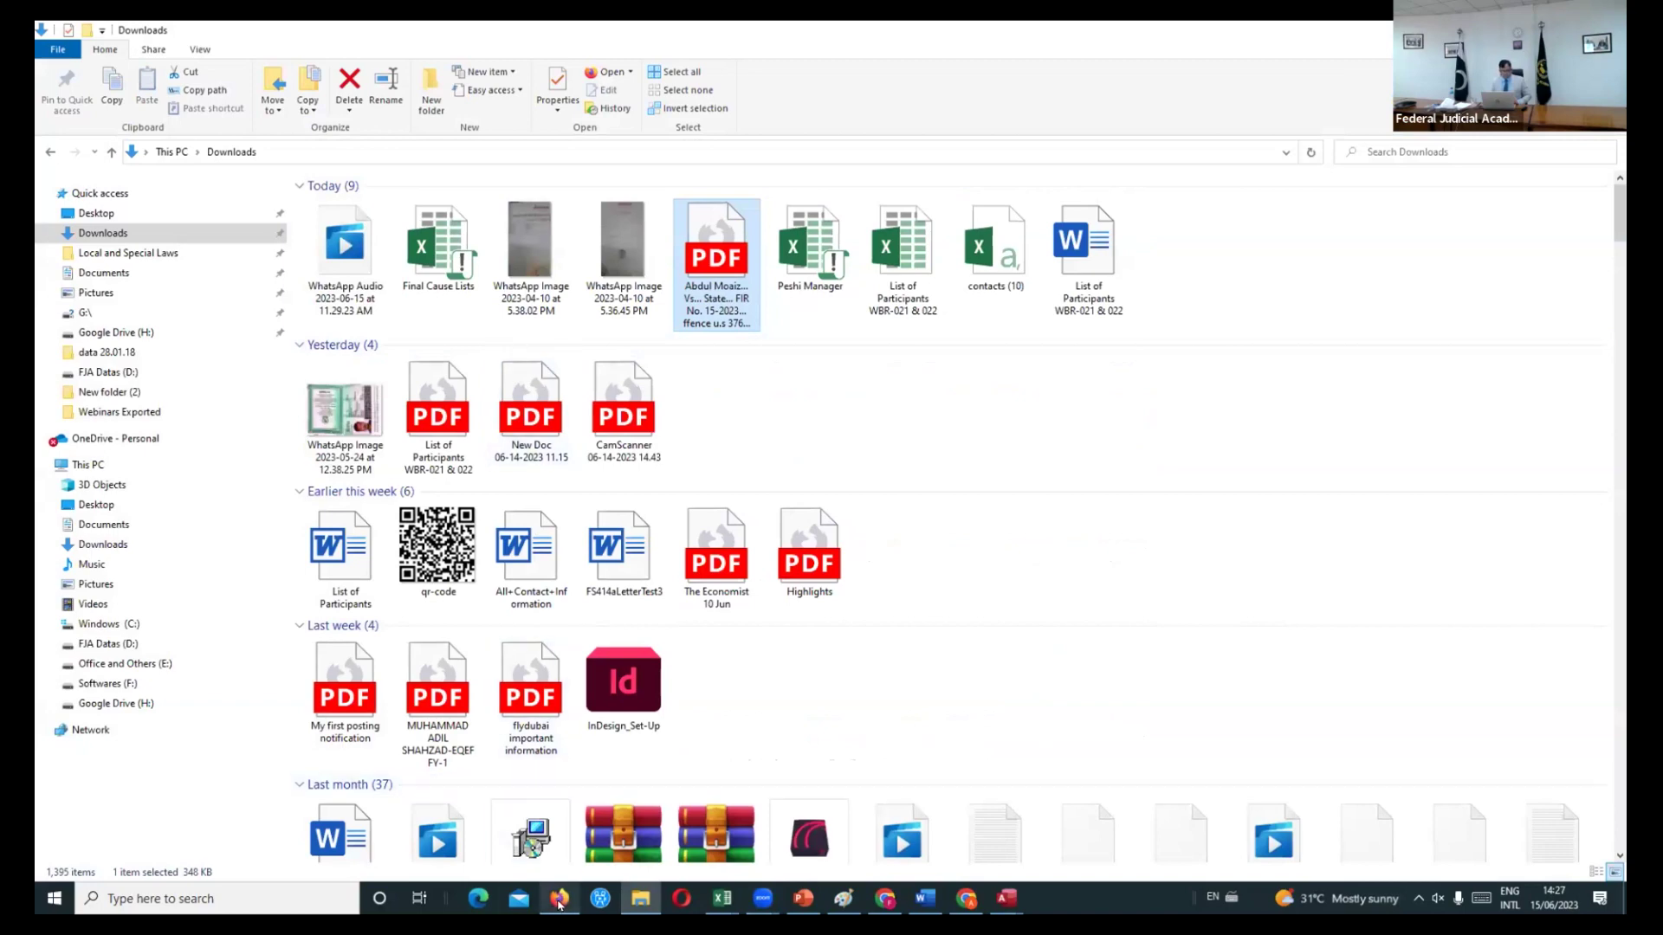
- Restore Firefox on the ChatGPT tab with the cursor in the 'Send a message' box
left_click(560, 901)
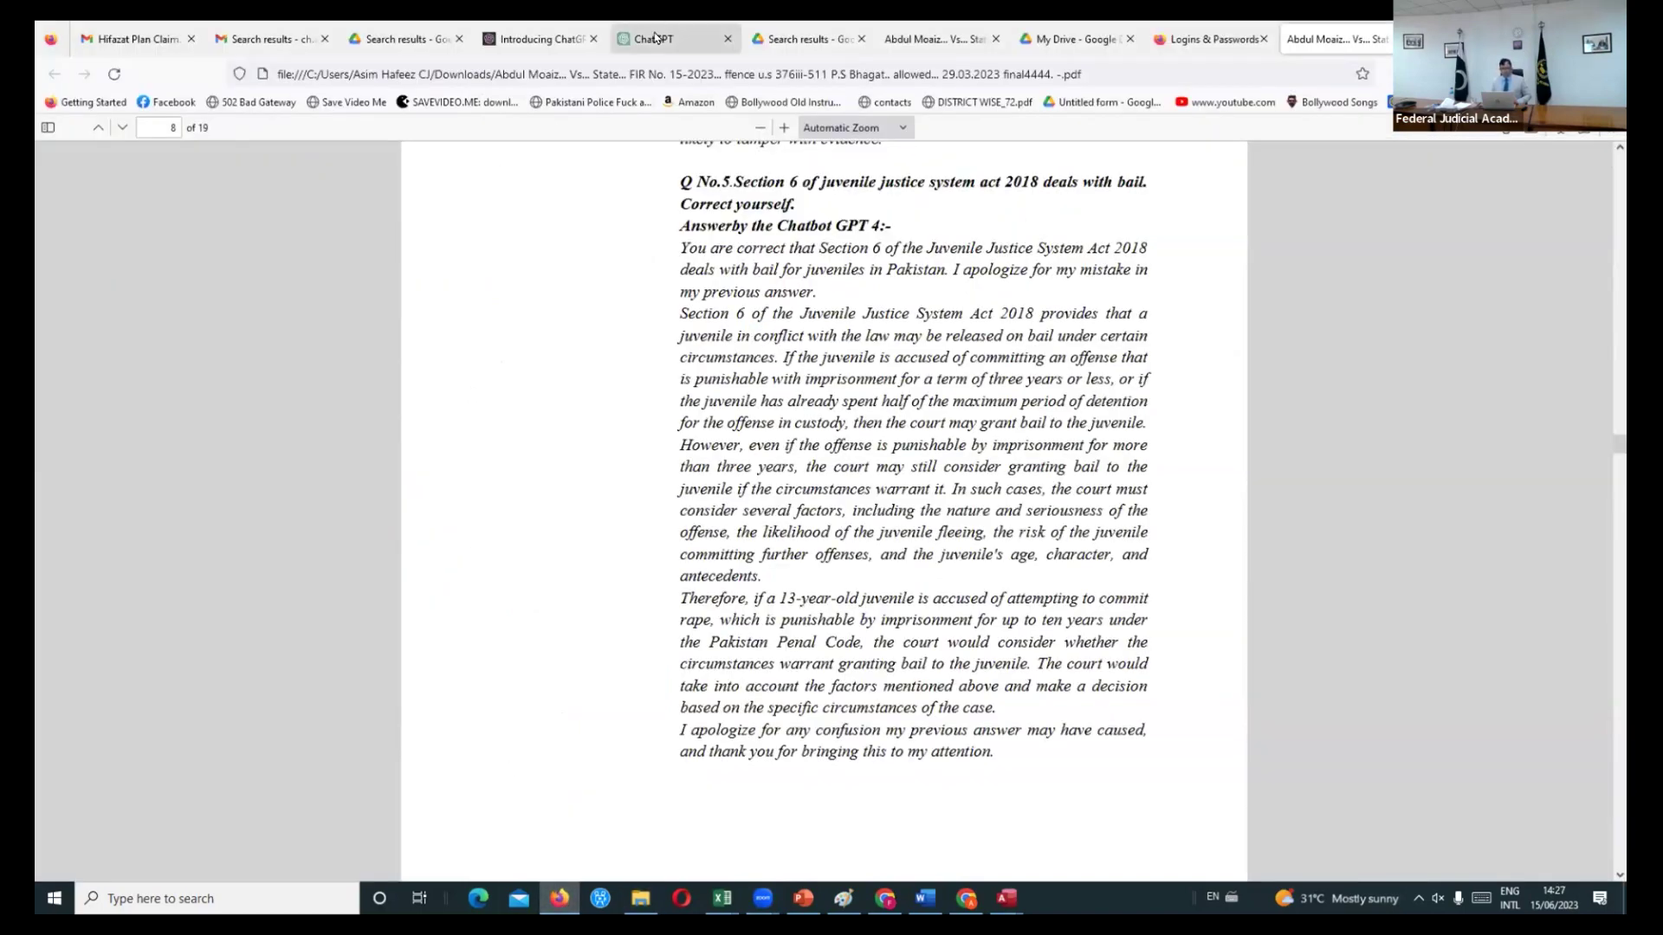
left_click(656, 38)
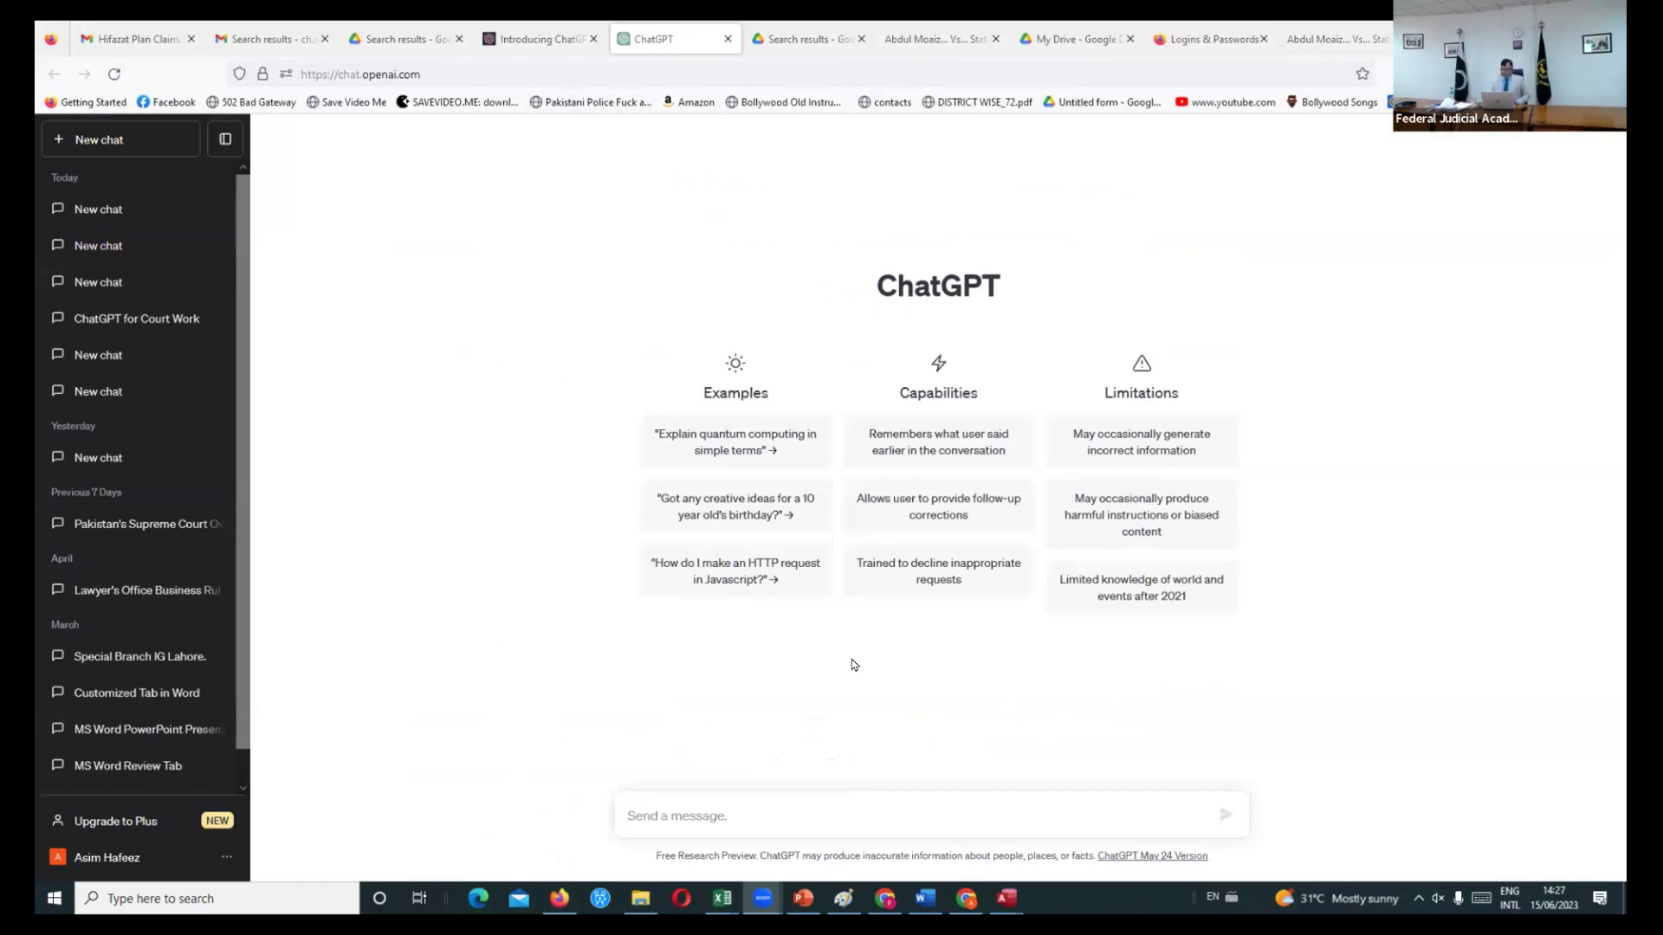
left_click(698, 816)
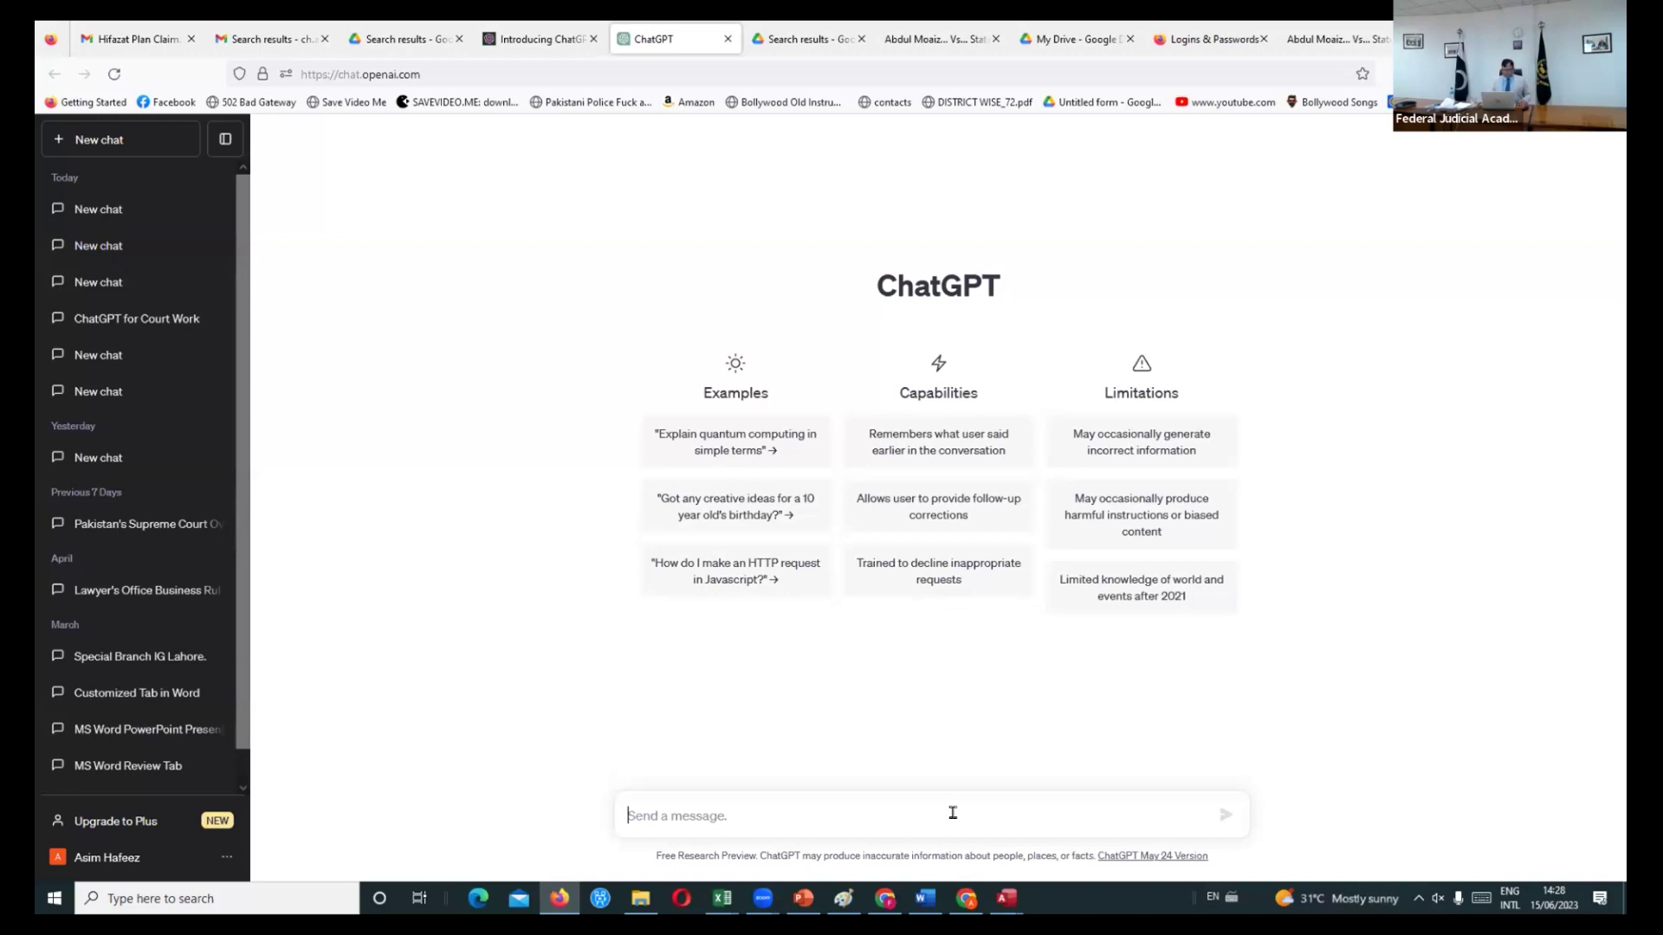
- Ask ChatGPT 'what is the current concept of conviction grounds in pakistan' and read the reply
type("wha")
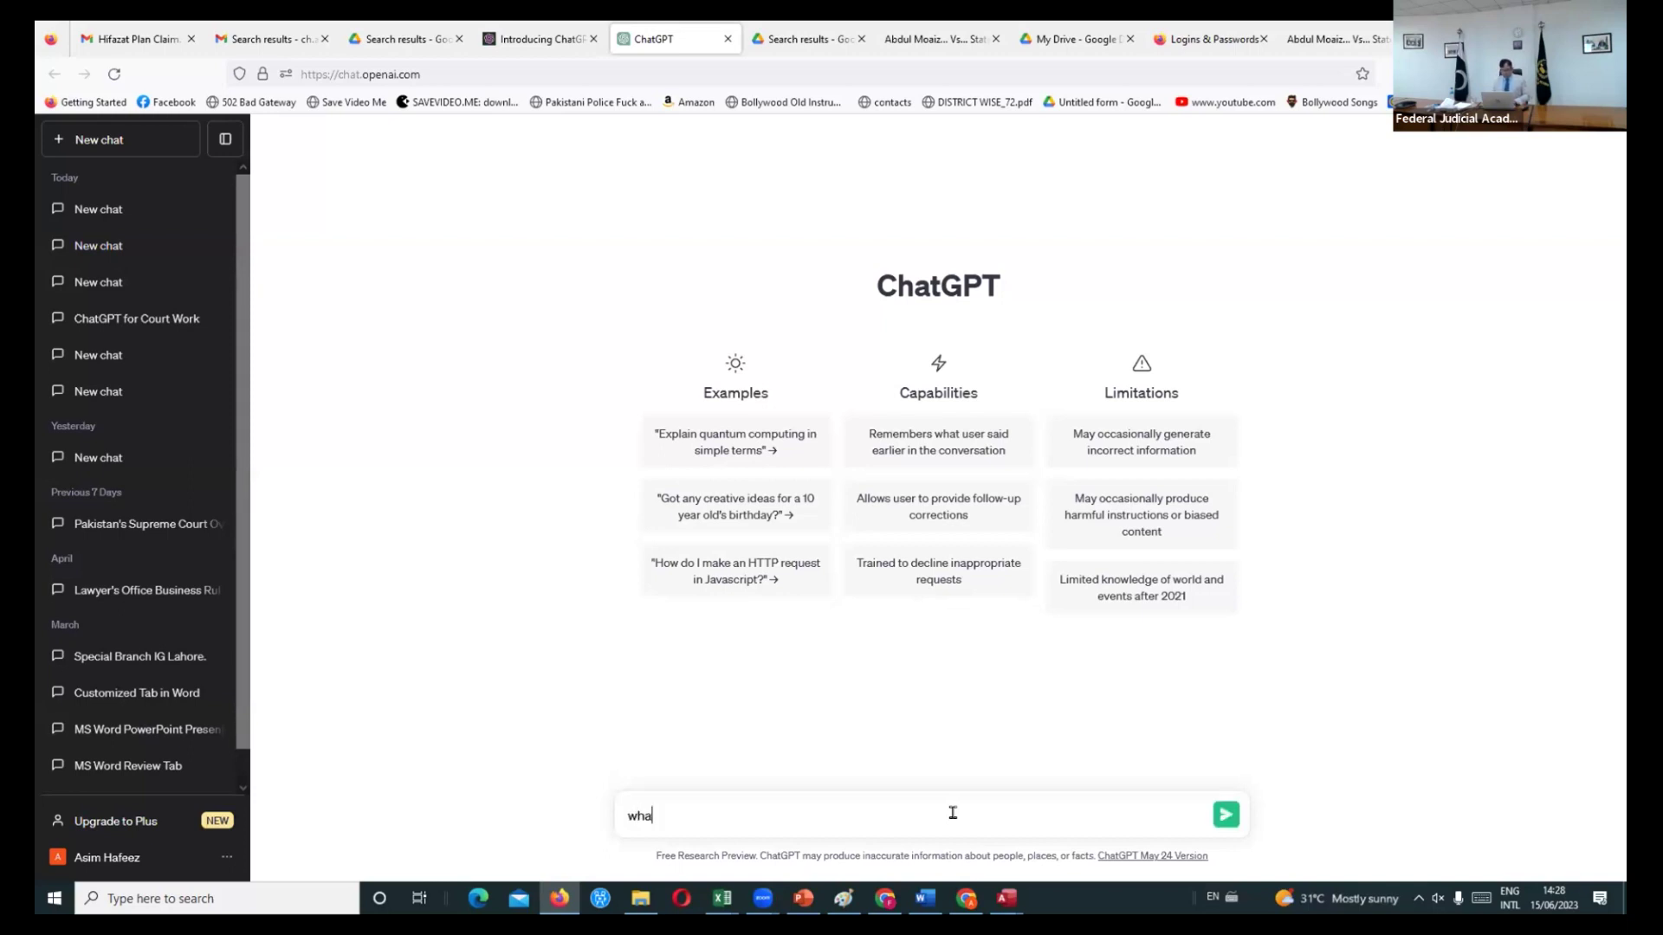
type("t is the current concept of")
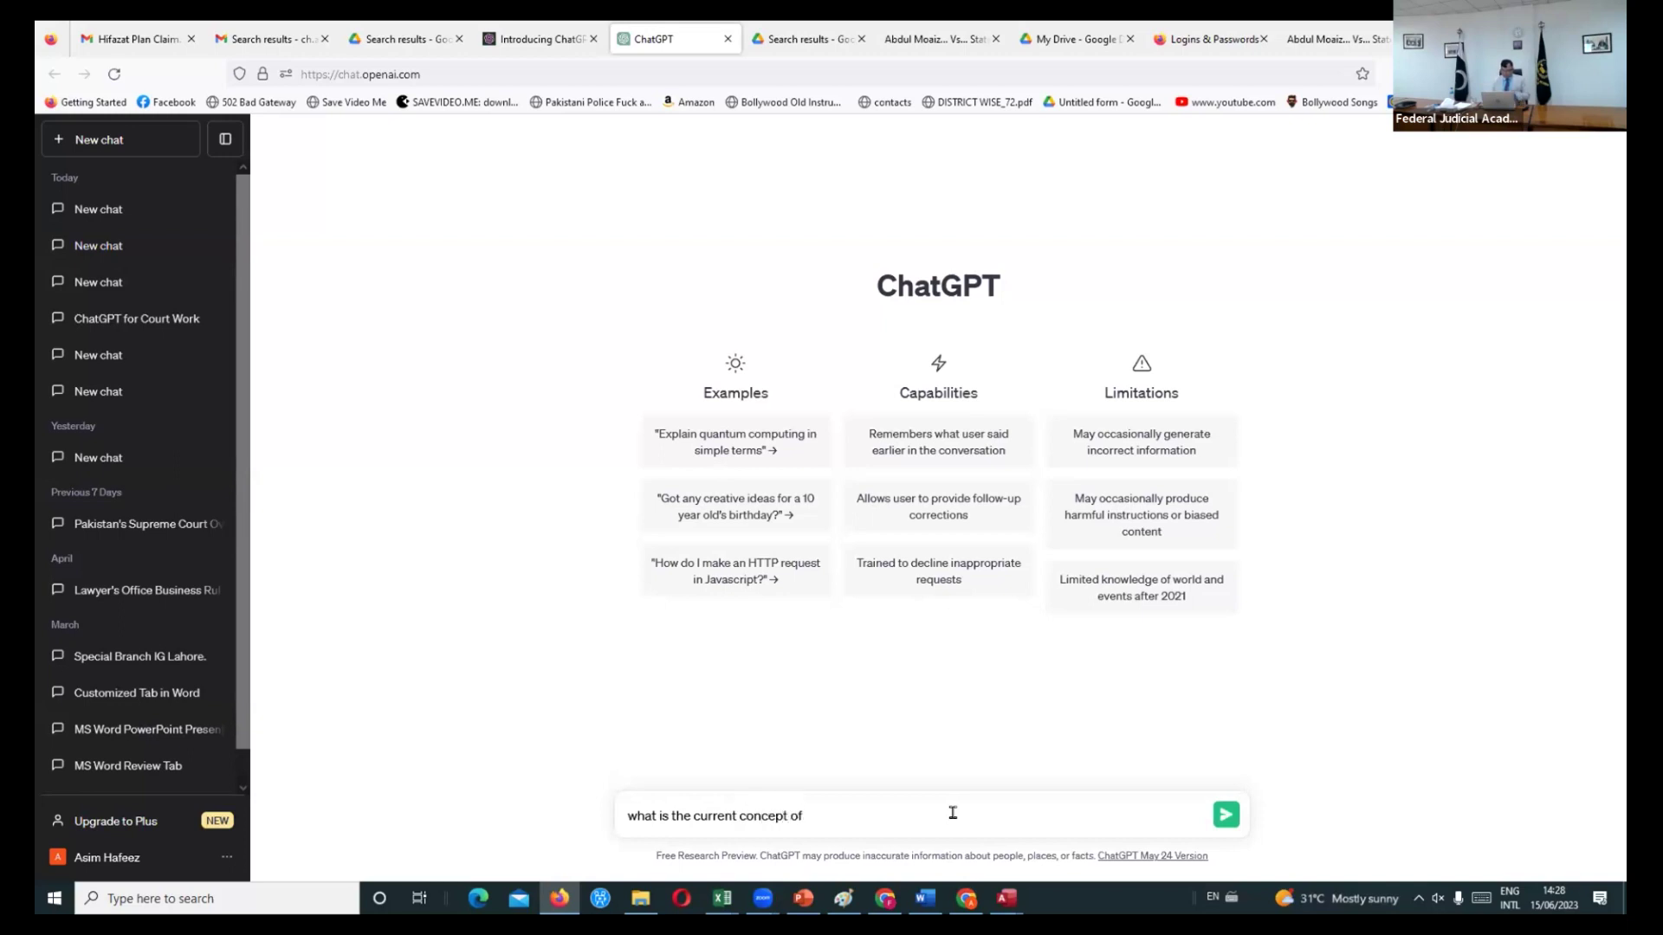
type(" conviction grounds in pakistan")
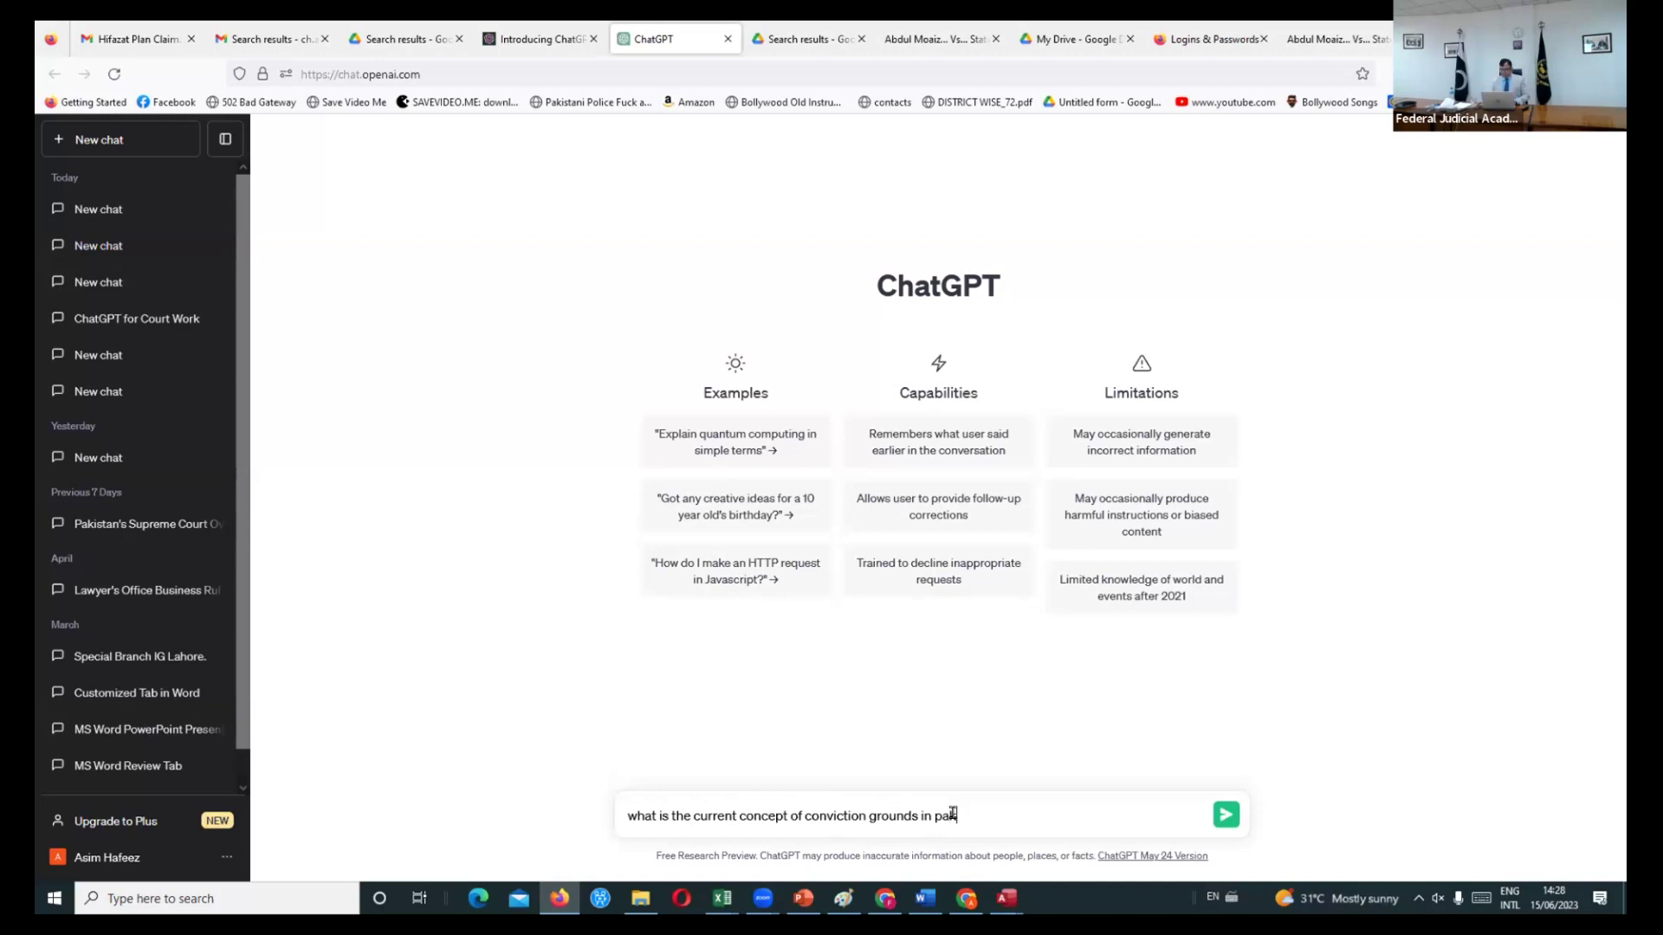
key("Return")
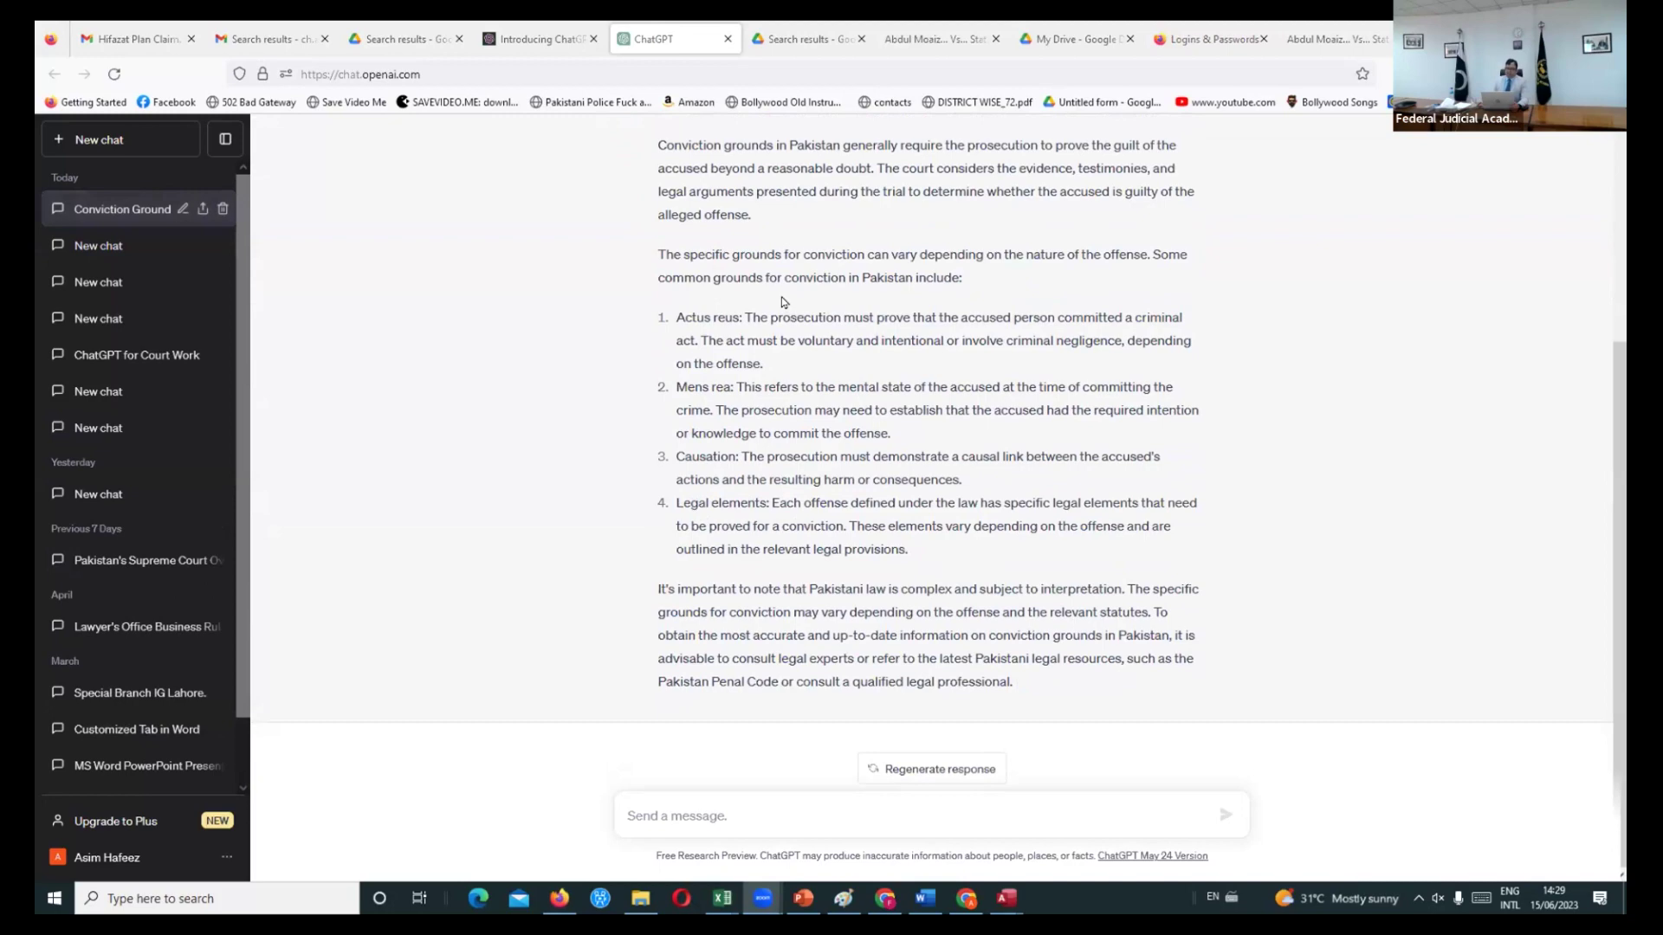
scroll(782, 302, "up", 5)
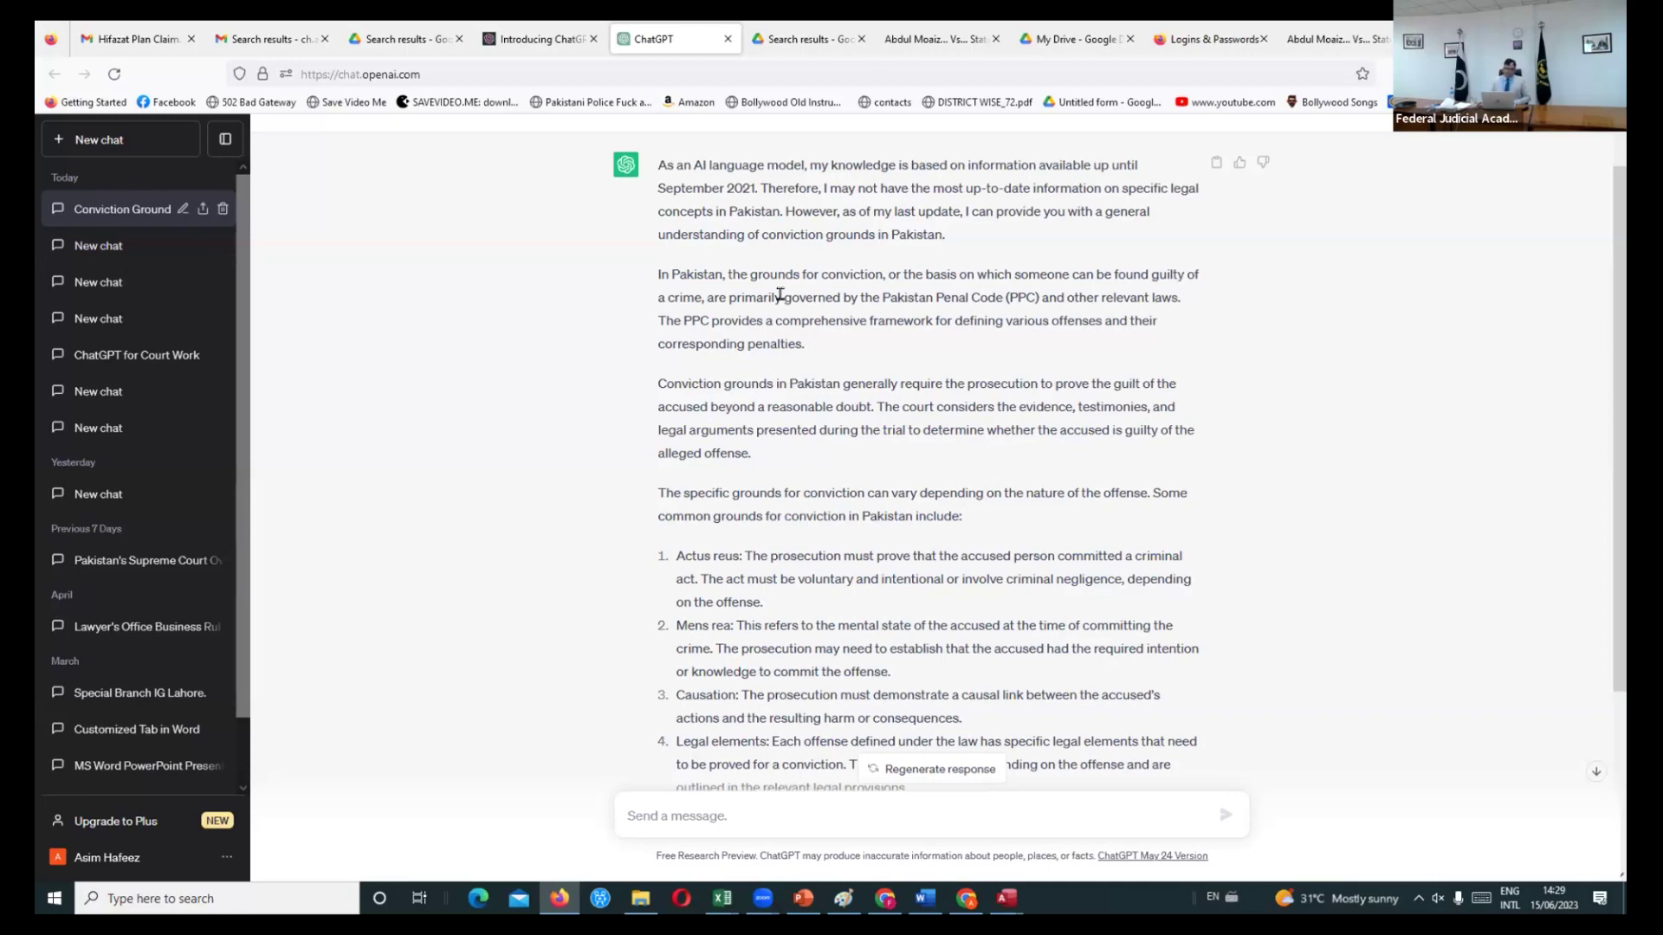
scroll(779, 295, "down", 3)
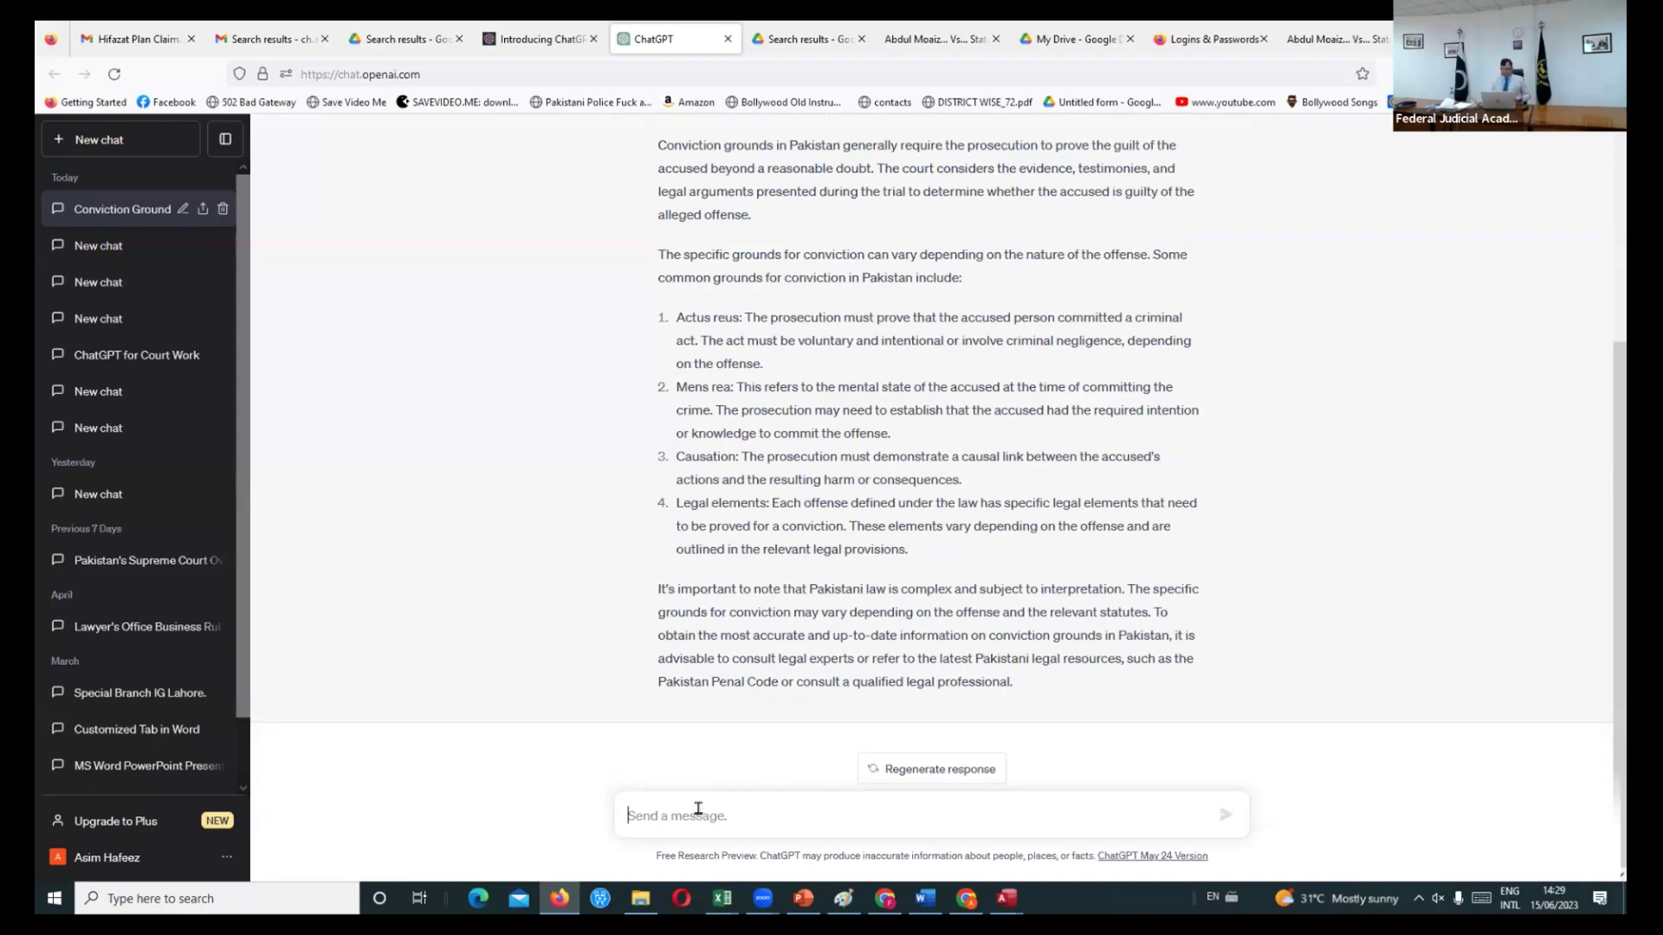
- Ask ChatGPT to 'write 10 mcqs of pakistan studies' and scroll through the generated questions
type("w")
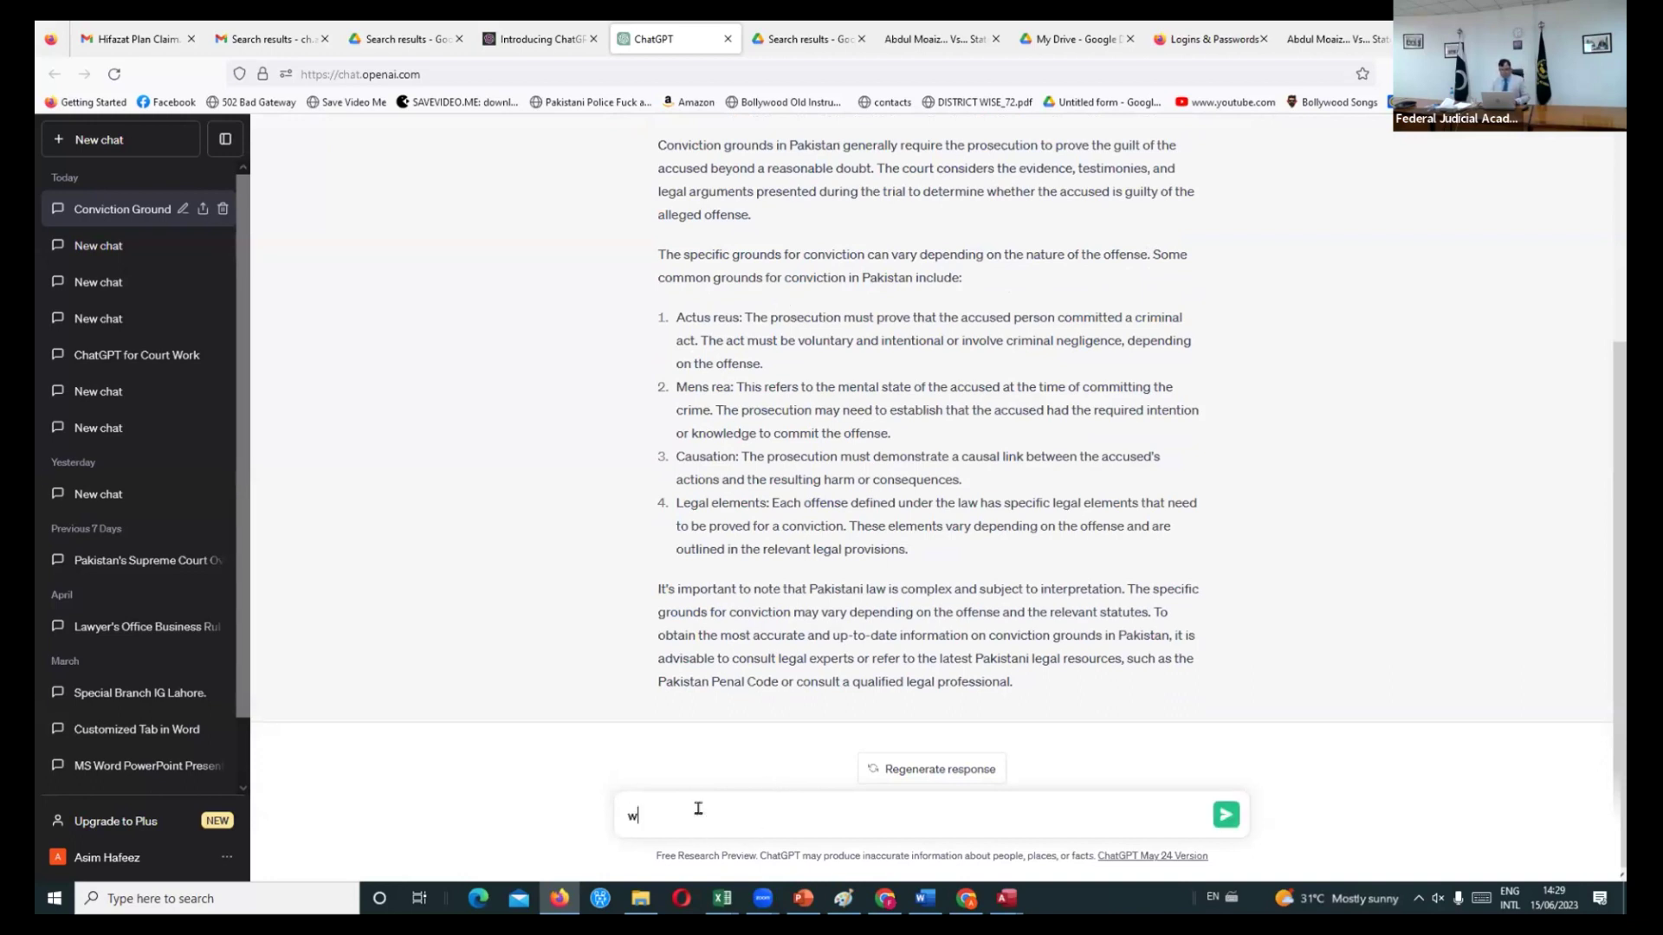
type("rite 10 mcqs of pakistan studie")
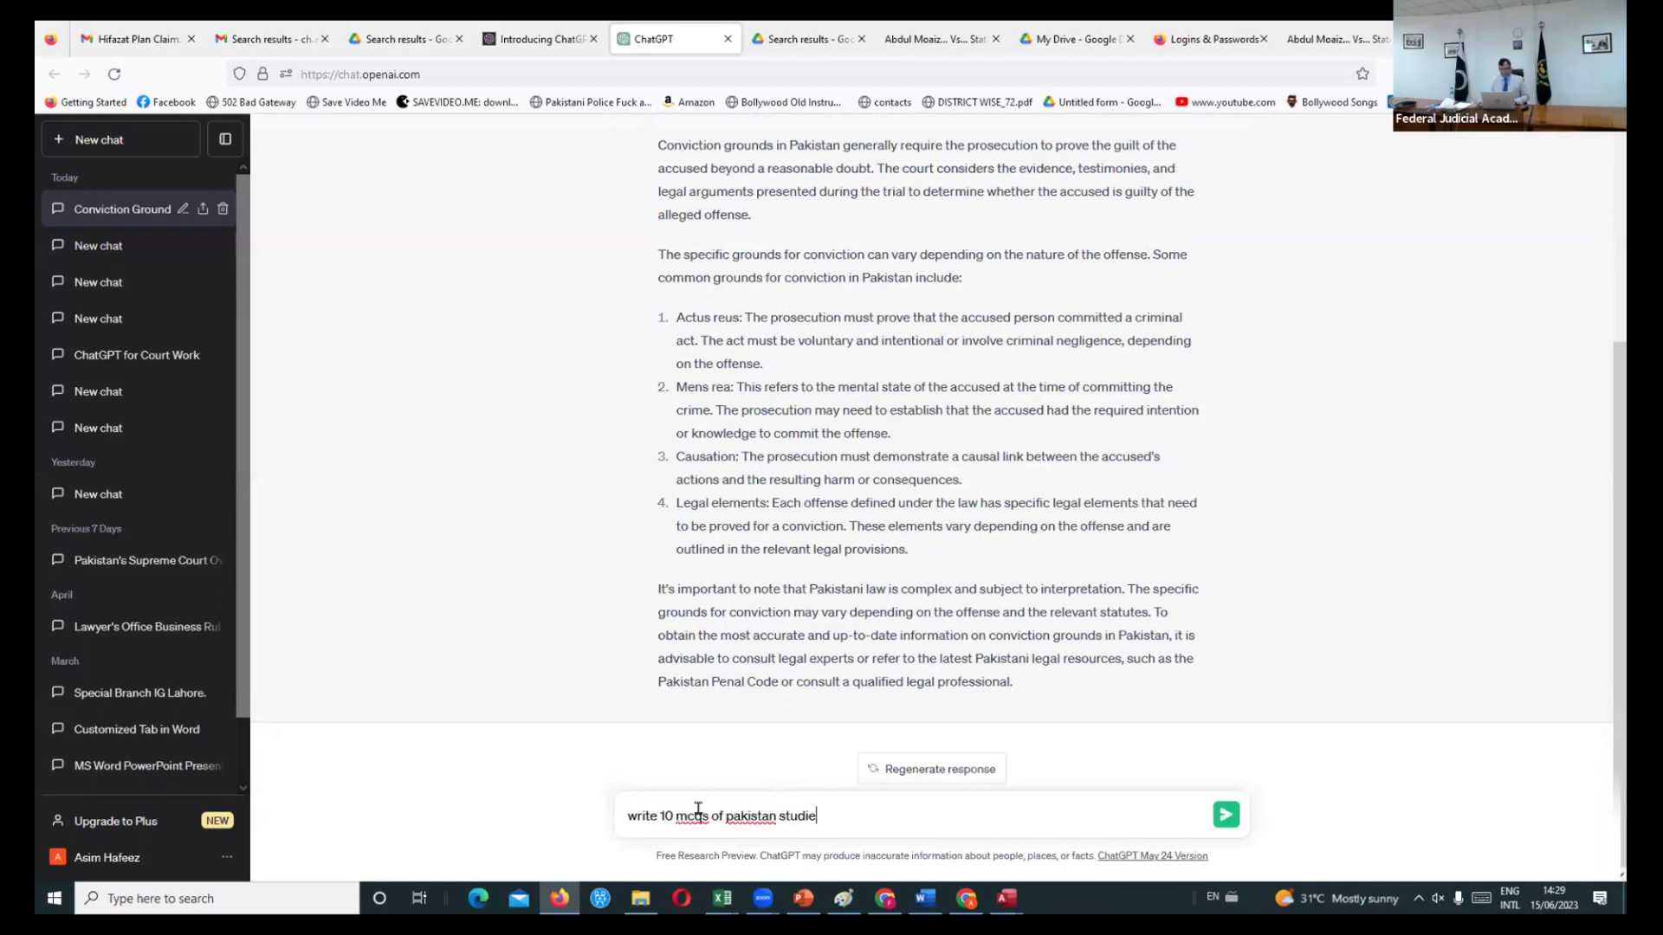
type("s")
key("Return")
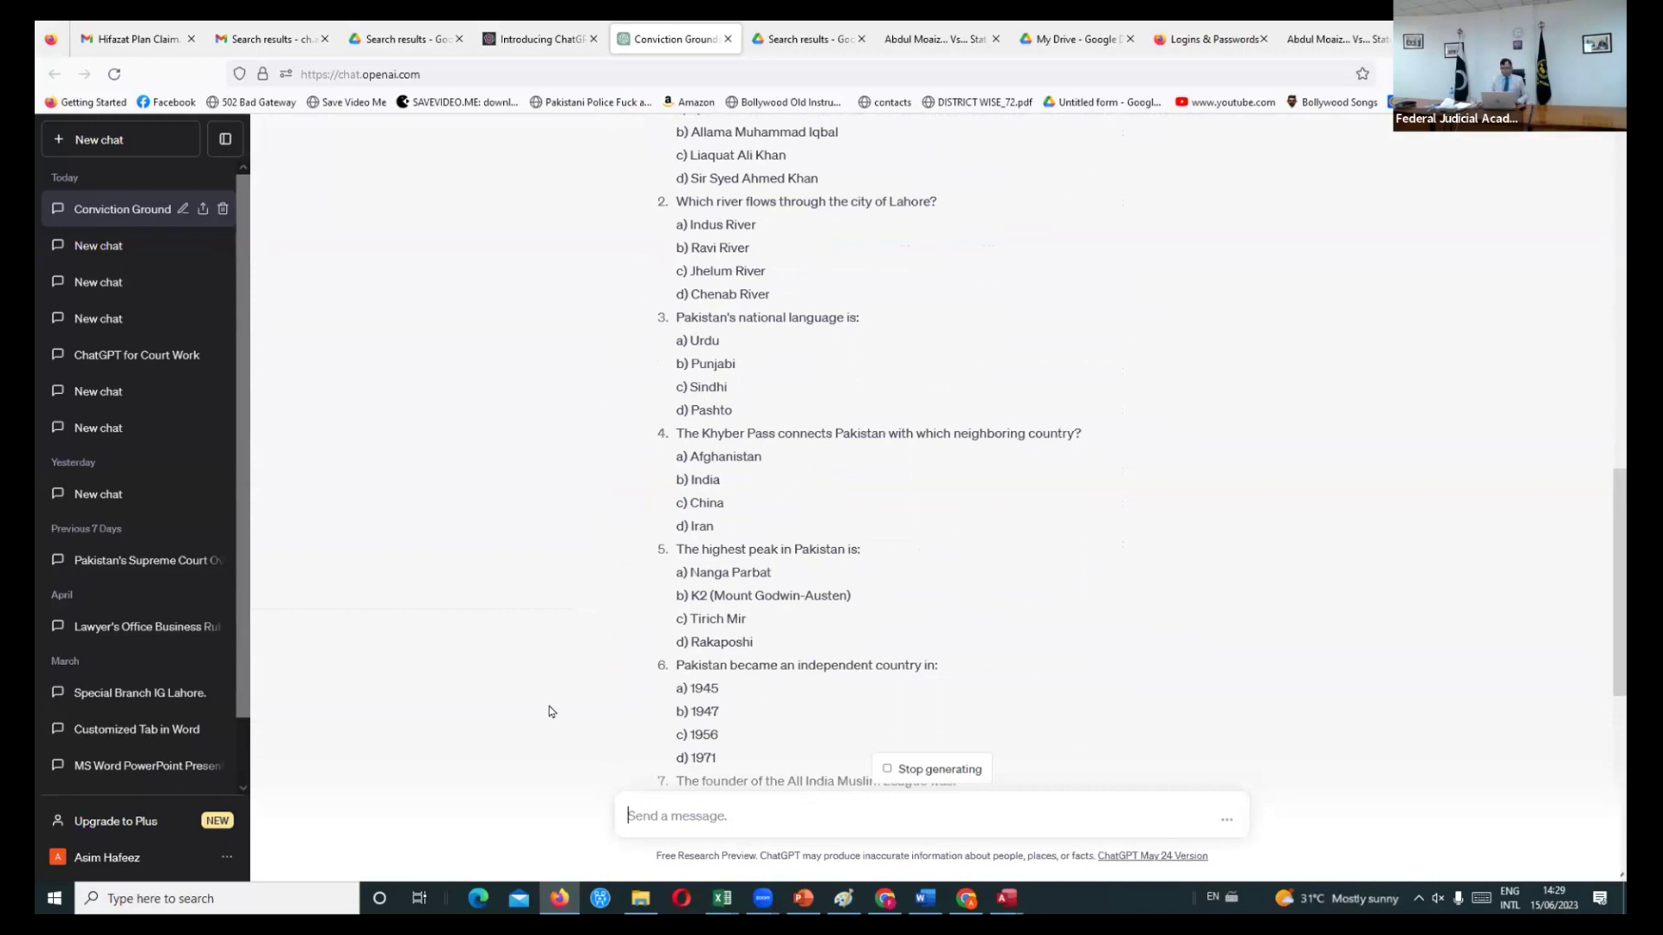
scroll(551, 711, "down", 6)
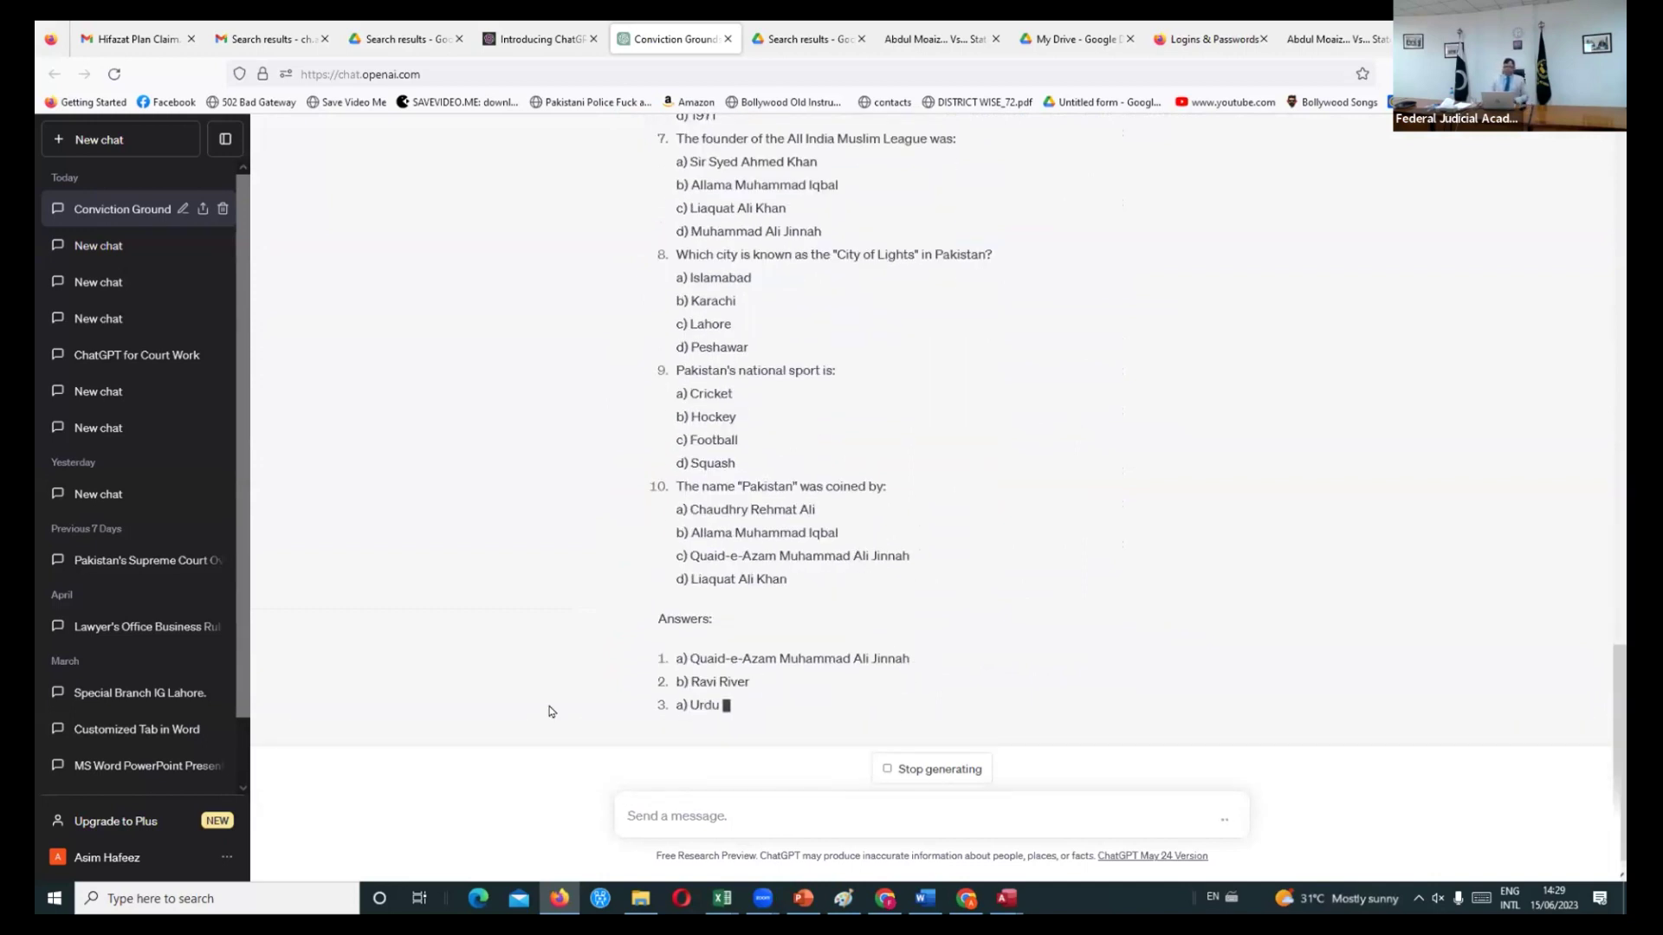